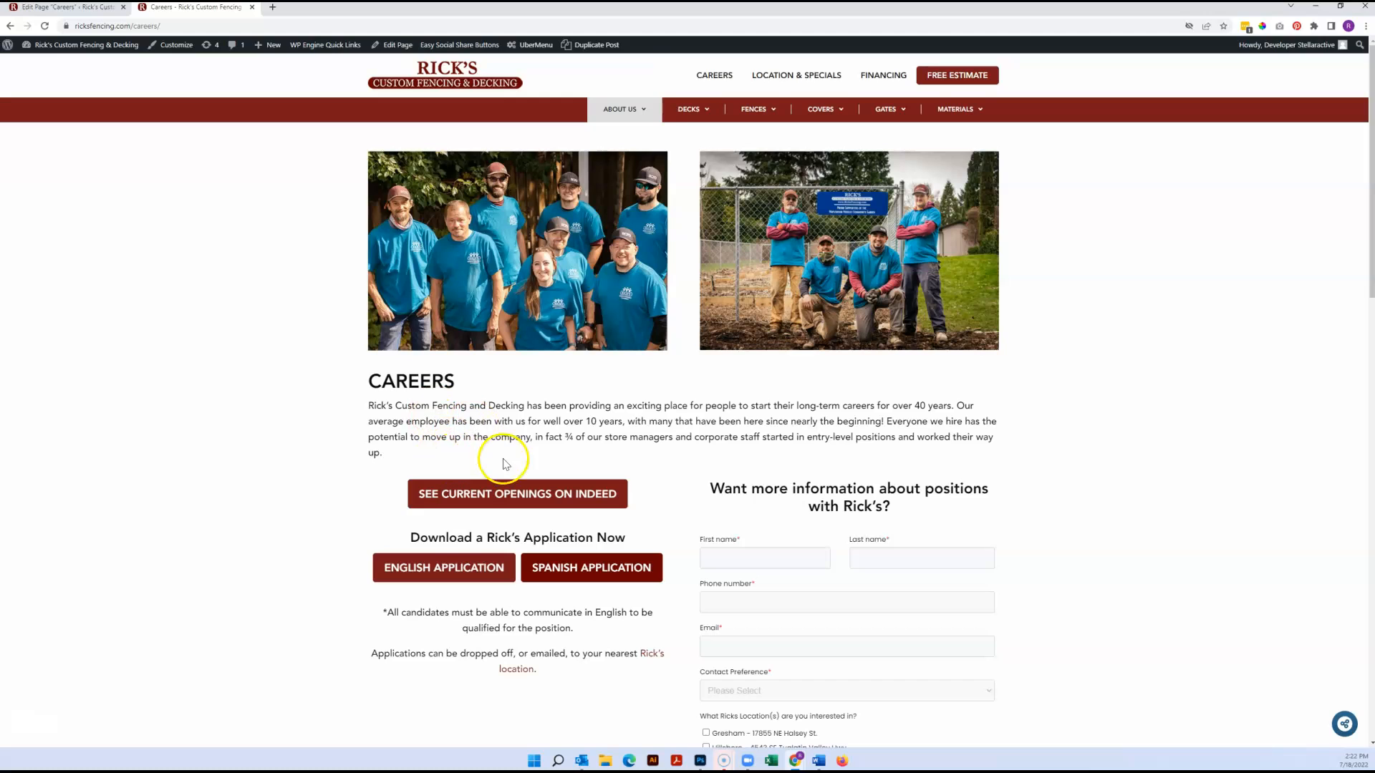
# Compare the live Careers page's photos, intro text, form and image sections with their elements in the WPBakery page editor
pyautogui.moveTo(501, 454); pyautogui.dragTo(370, 417)
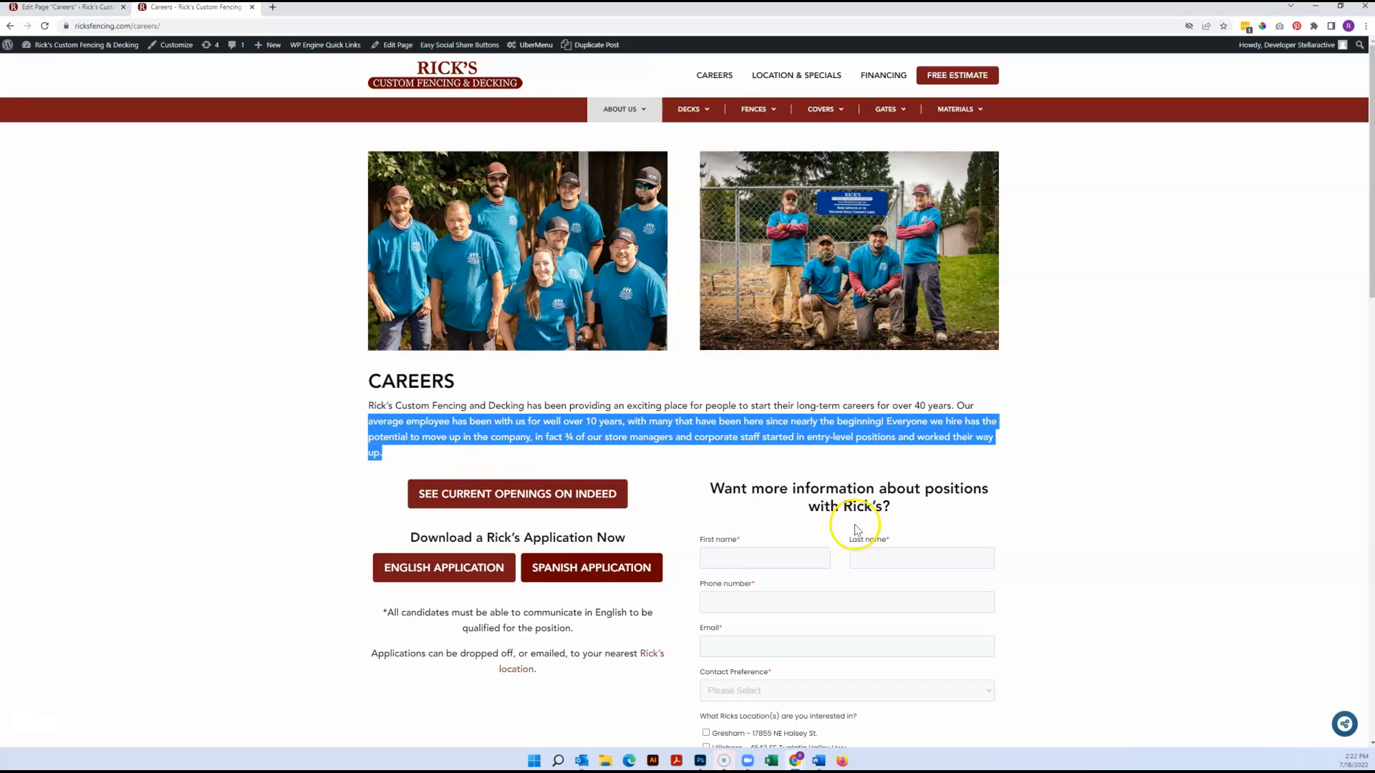
pyautogui.click(108, 8)
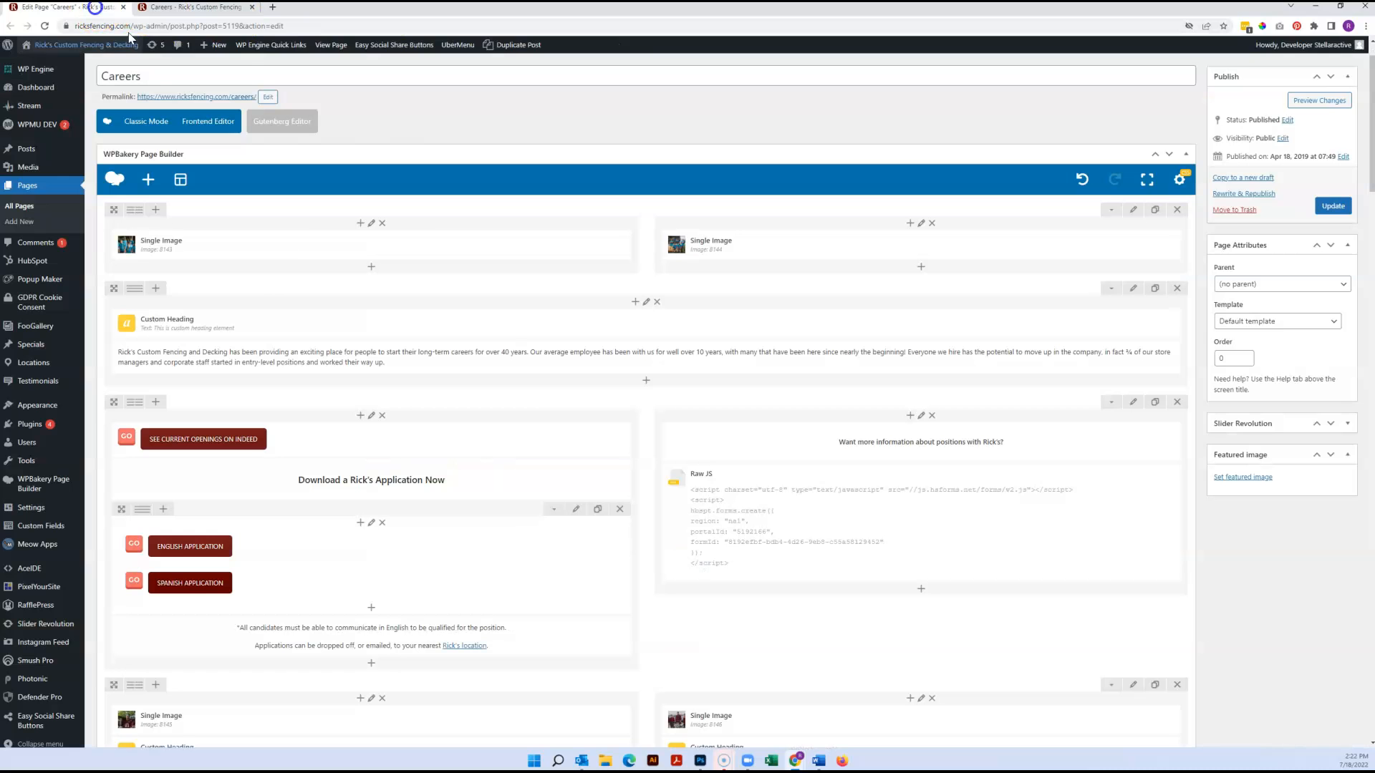
pyautogui.scroll(1, 466, 243)
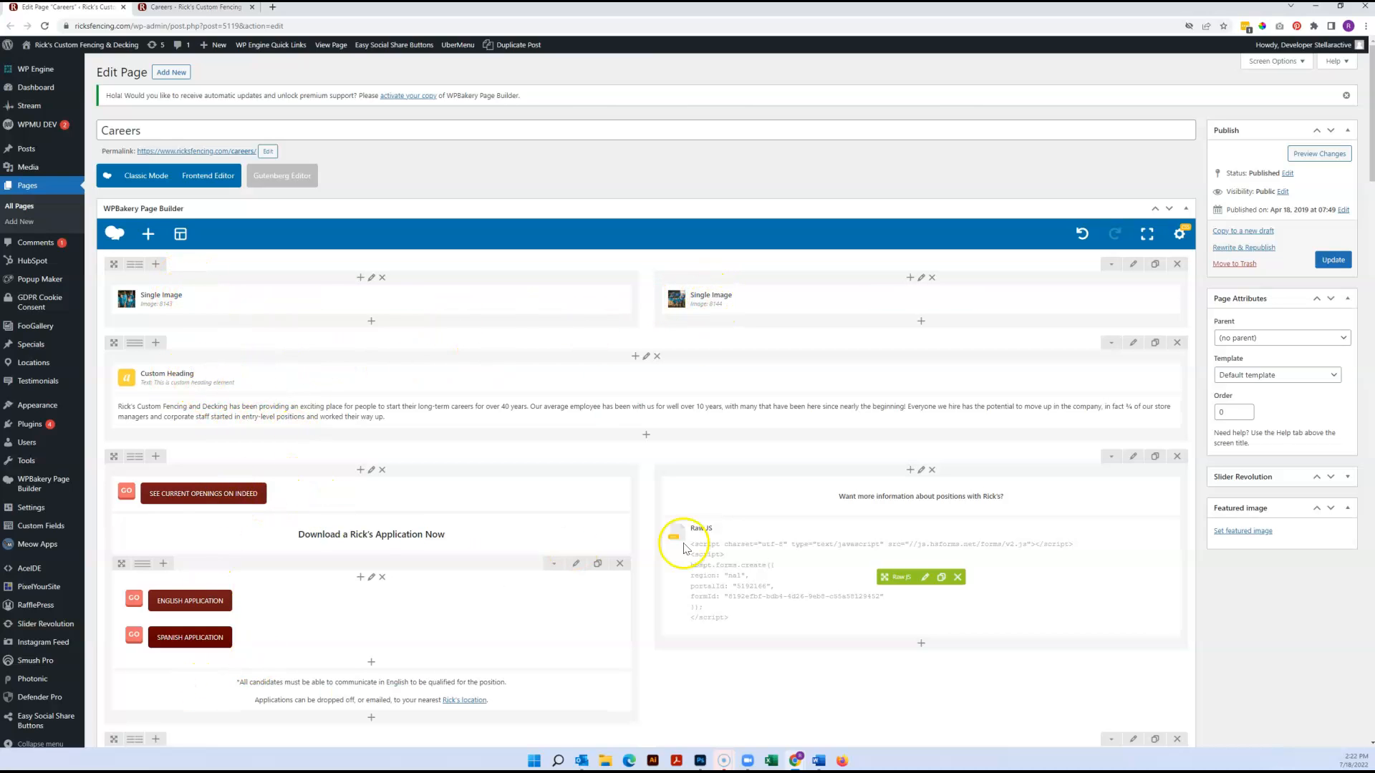
pyautogui.scroll(-3, 914, 348)
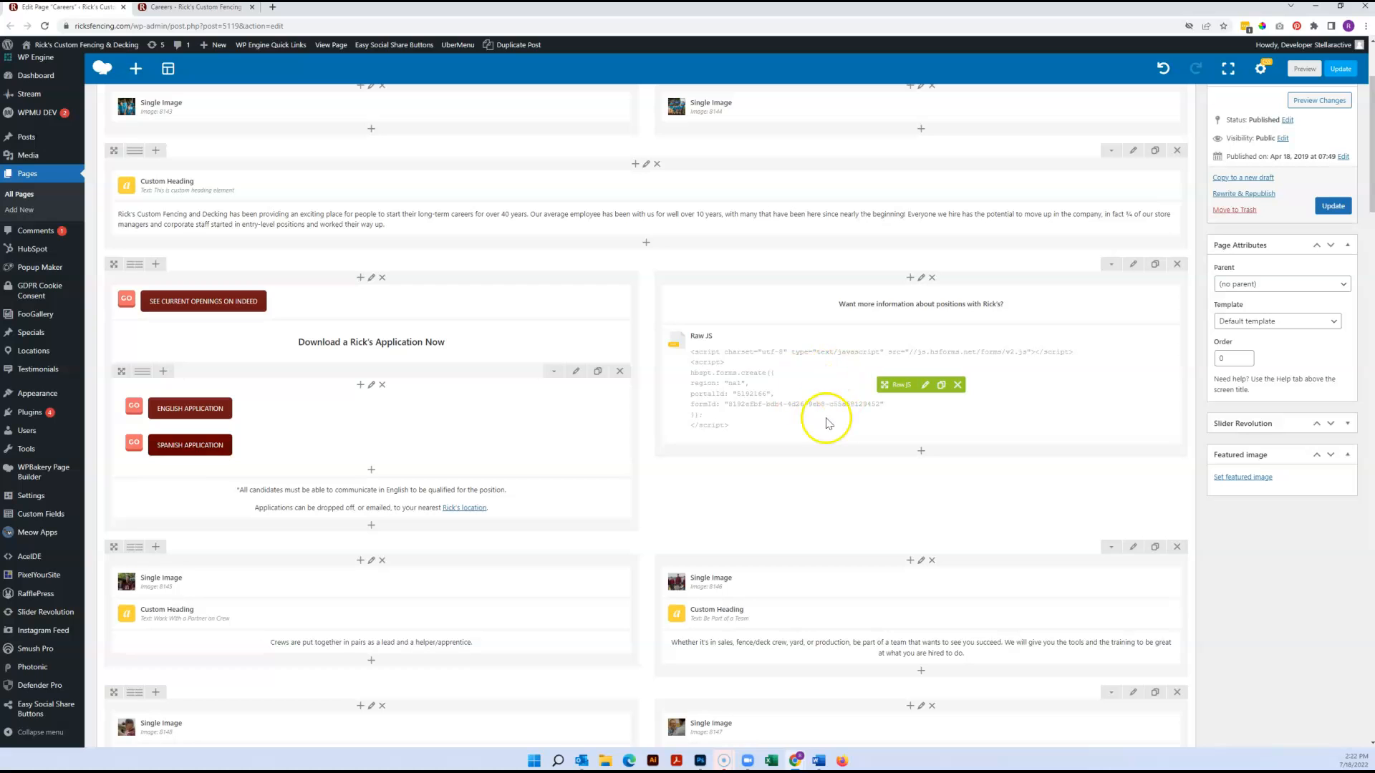
pyautogui.scroll(-5, 834, 416)
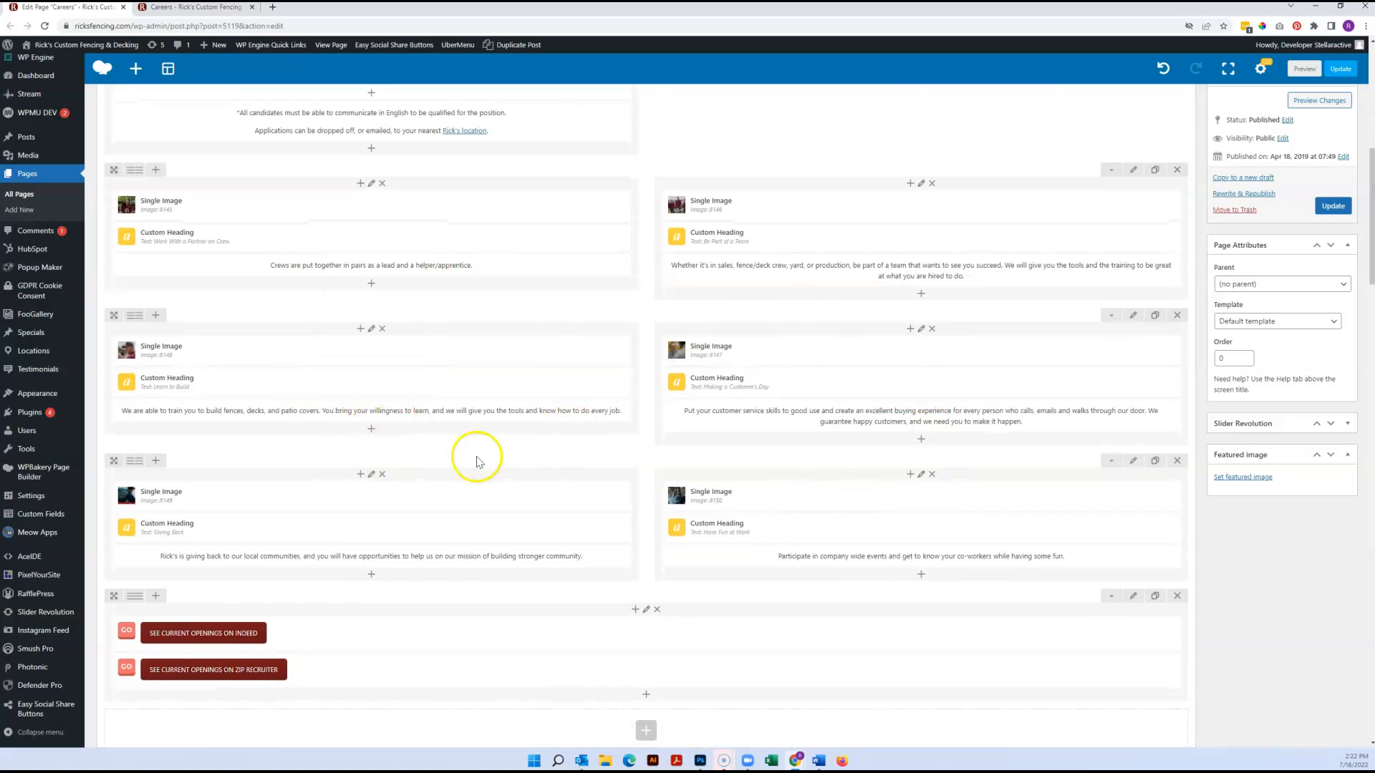
pyautogui.click(210, 14)
pyautogui.scroll(-10, 733, 359)
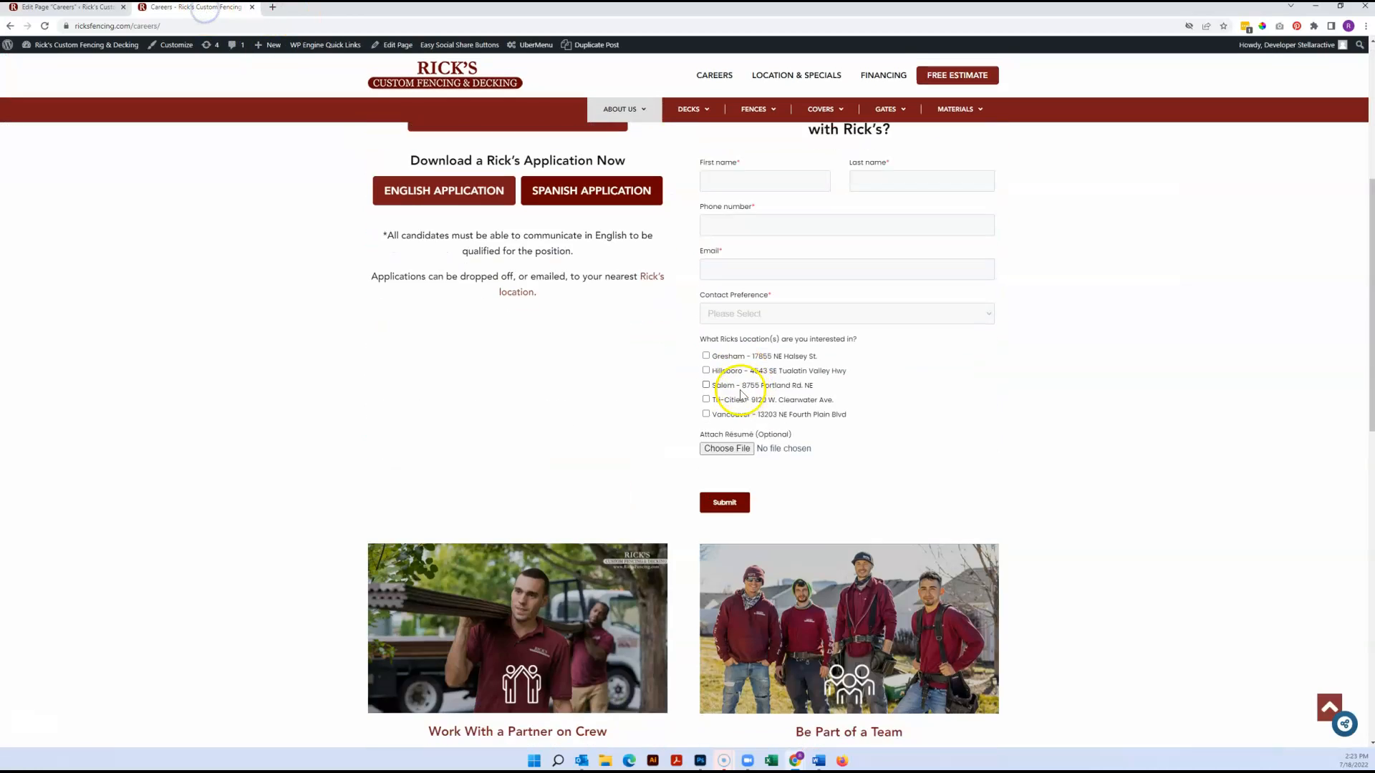
pyautogui.scroll(-3, 837, 659)
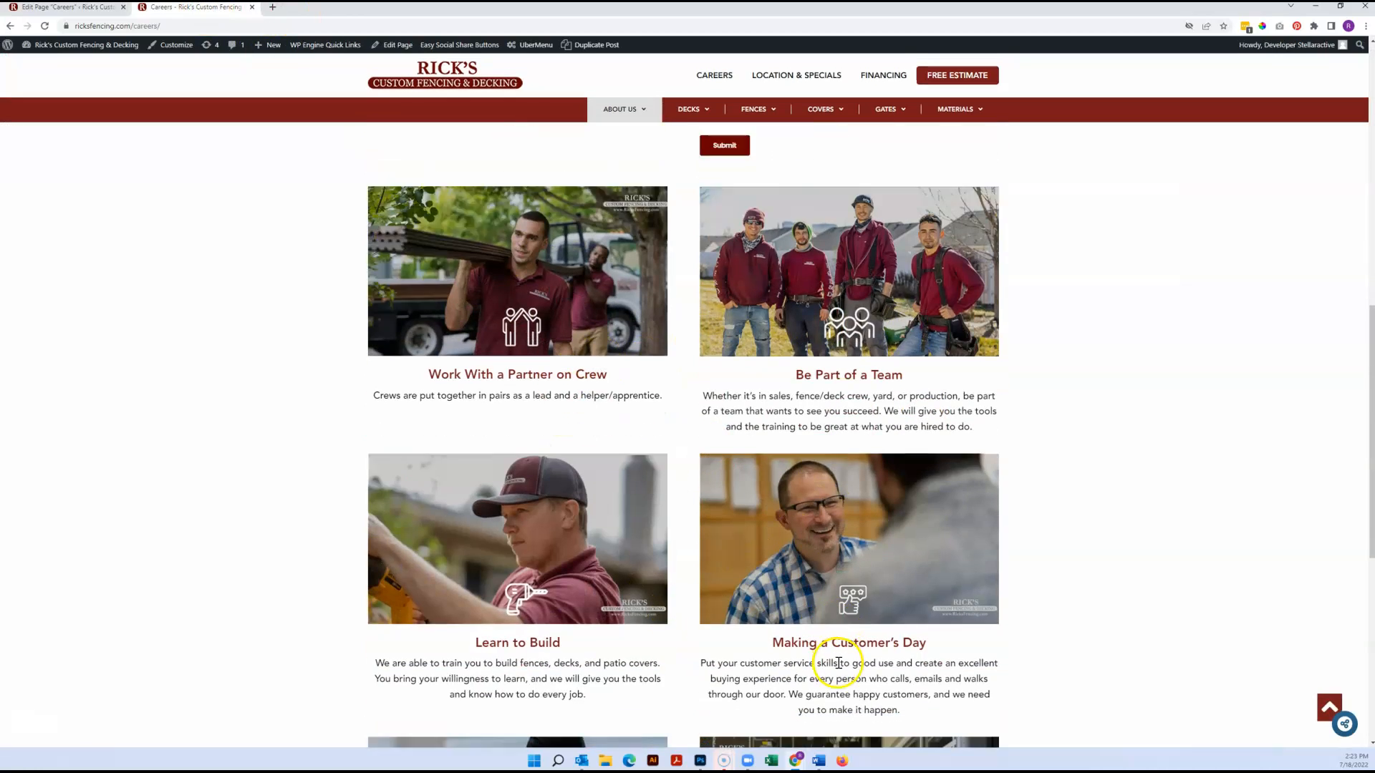
pyautogui.scroll(12, 792, 601)
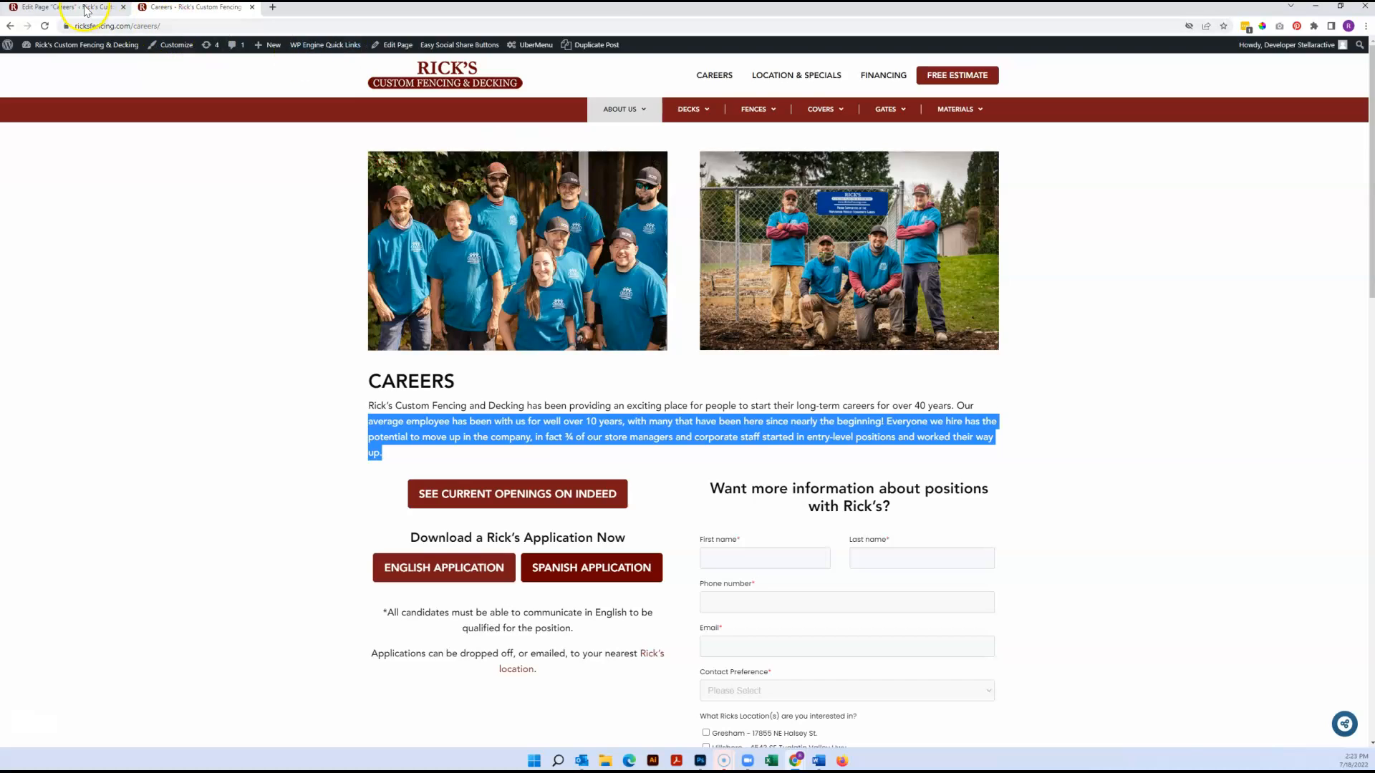
pyautogui.click(71, 8)
pyautogui.scroll(8, 799, 203)
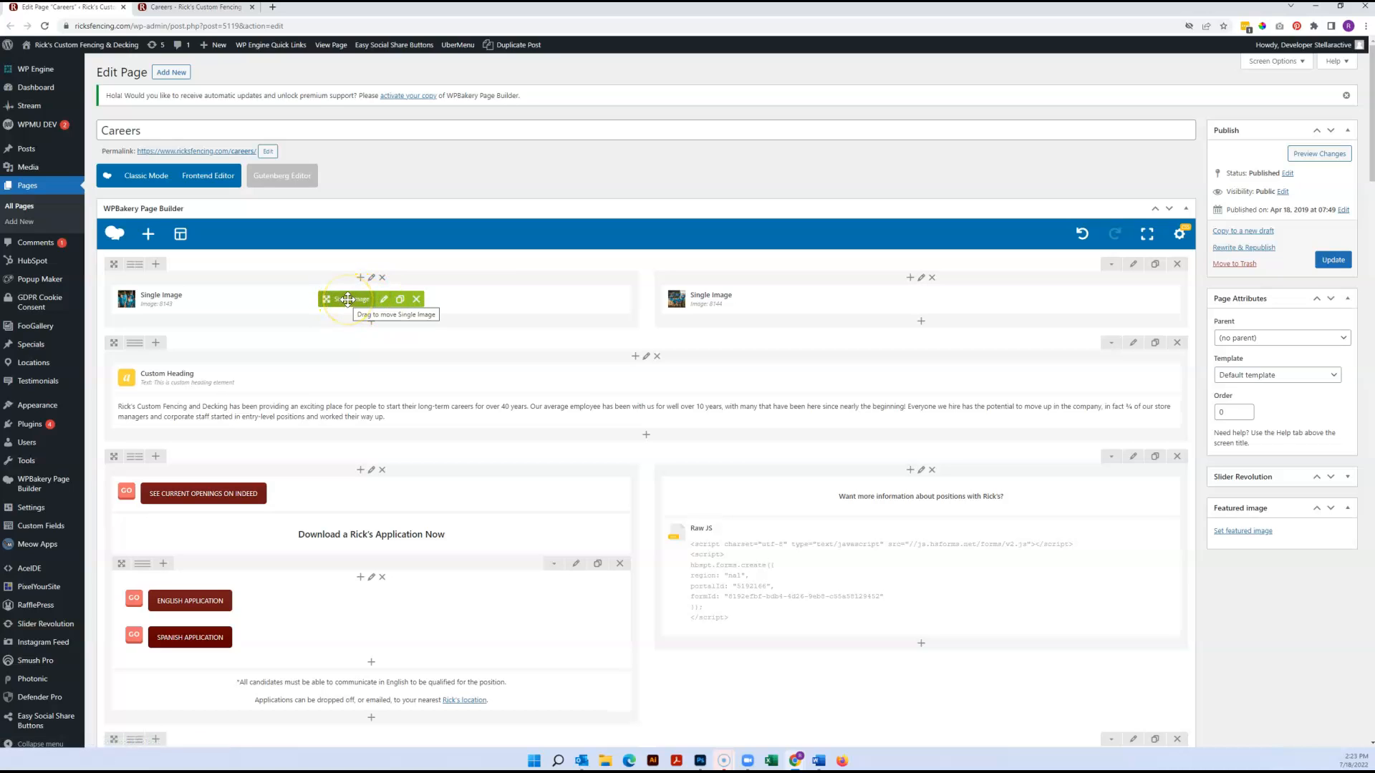
# Open the settings of the first Single Image element and view the media library's images without replacing the photo
pyautogui.moveTo(348, 299)
pyautogui.mouseDown()
pyautogui.moveTo(740, 297)
pyautogui.moveTo(458, 298)
pyautogui.moveTo(423, 413)
pyautogui.moveTo(414, 298)
pyautogui.mouseUp()
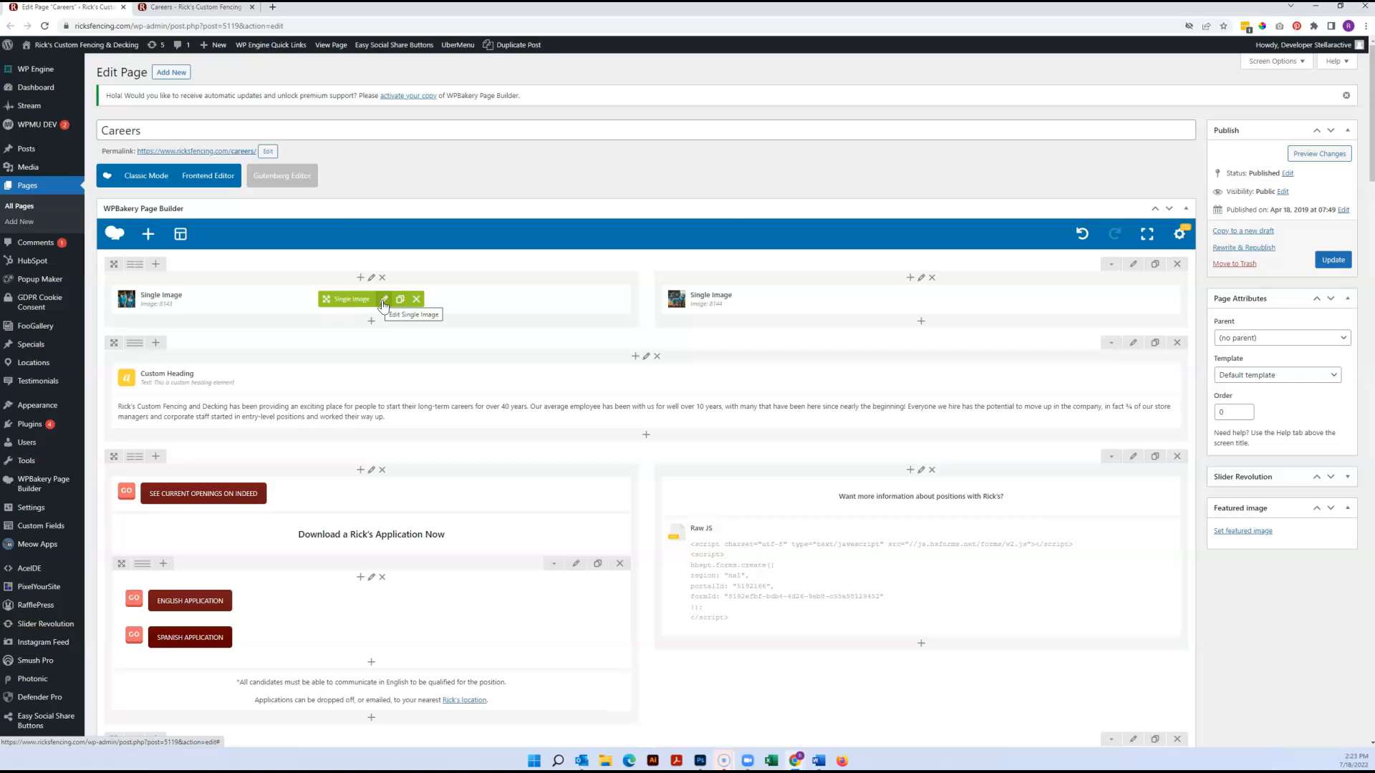
pyautogui.click(383, 305)
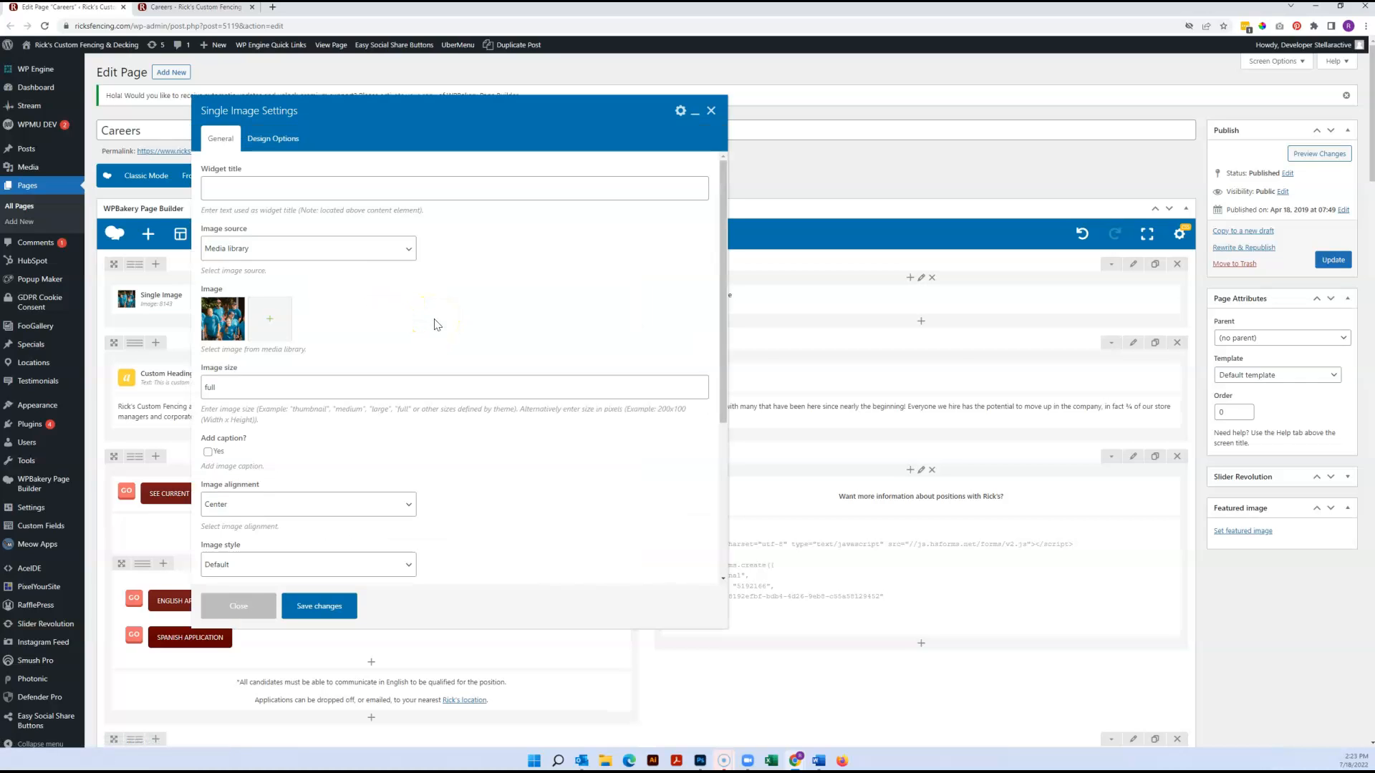
pyautogui.click(225, 323)
pyautogui.click(226, 323)
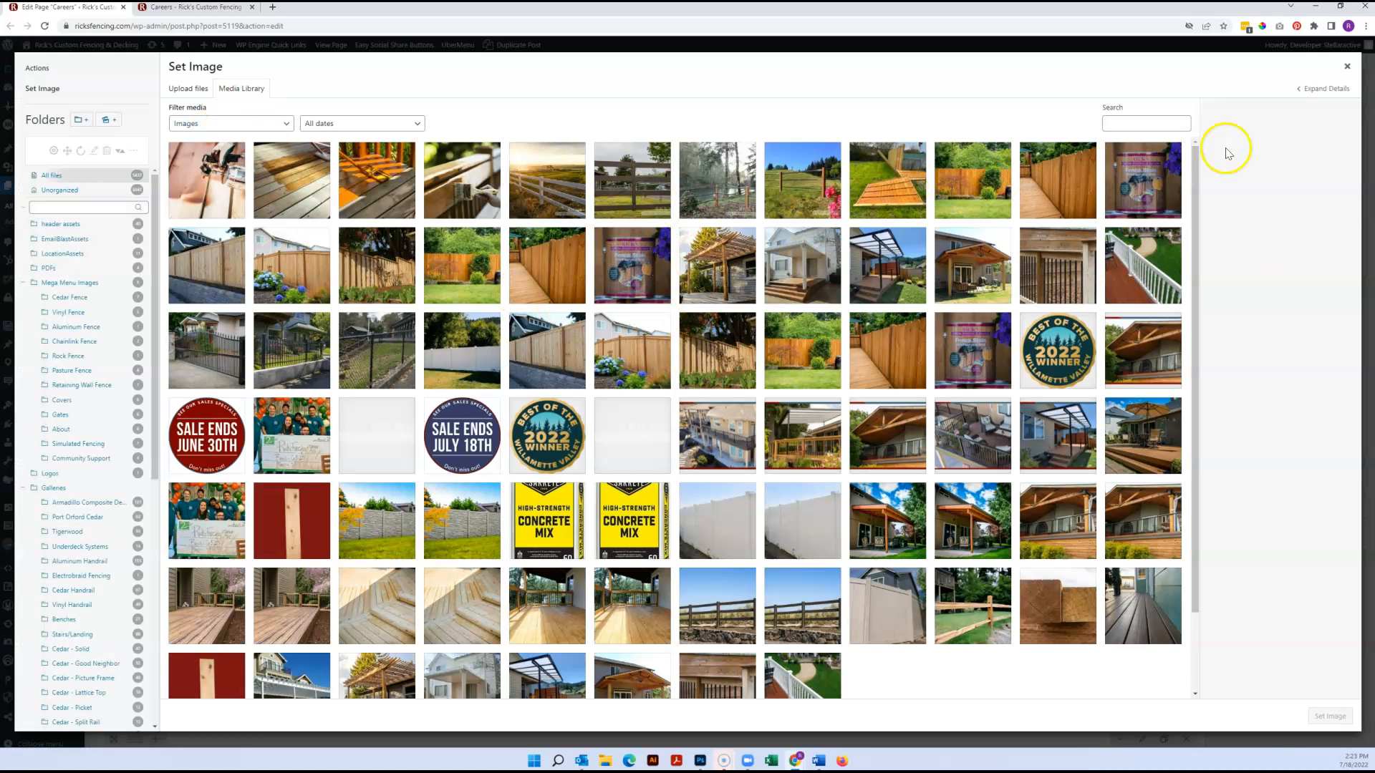
pyautogui.click(1347, 66)
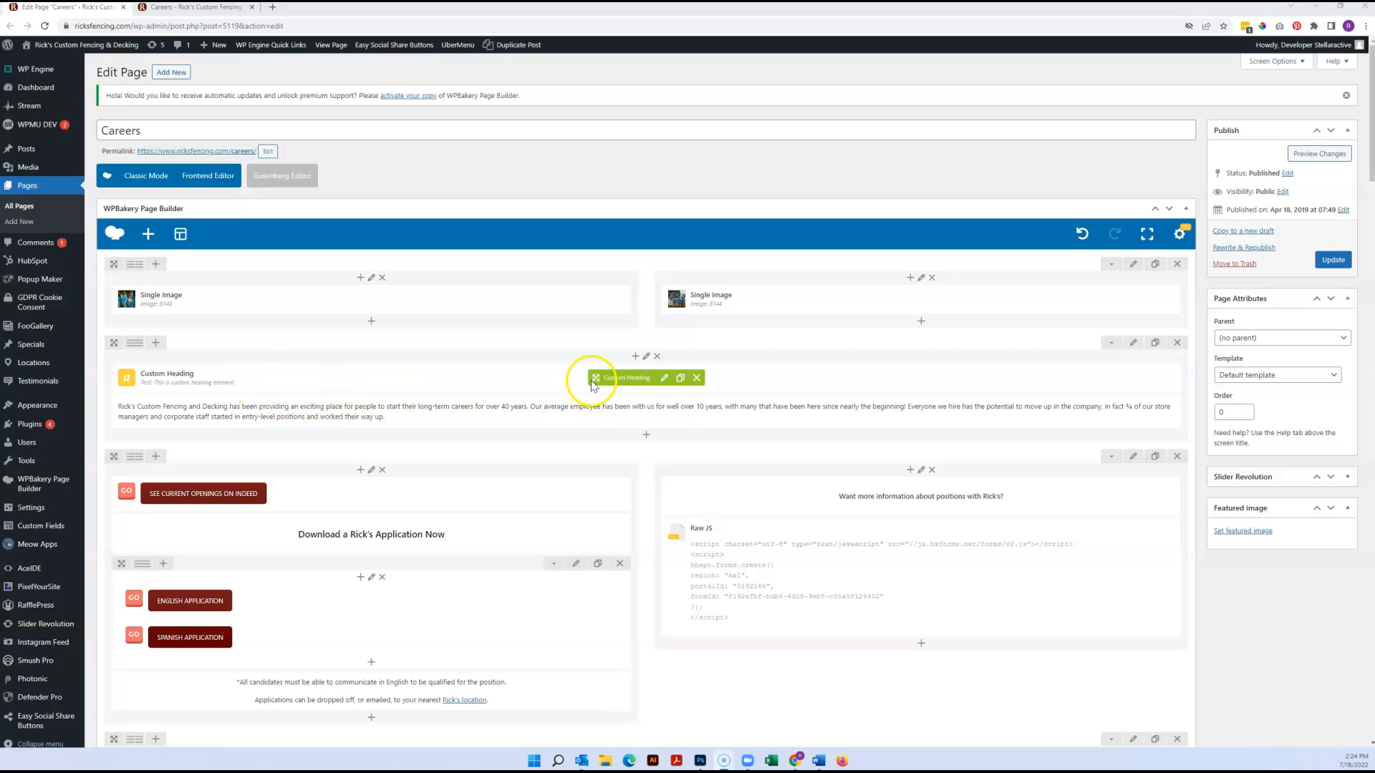
# Try Custom text as the text source of the Custom Heading and close its settings without saving
pyautogui.click(663, 380)
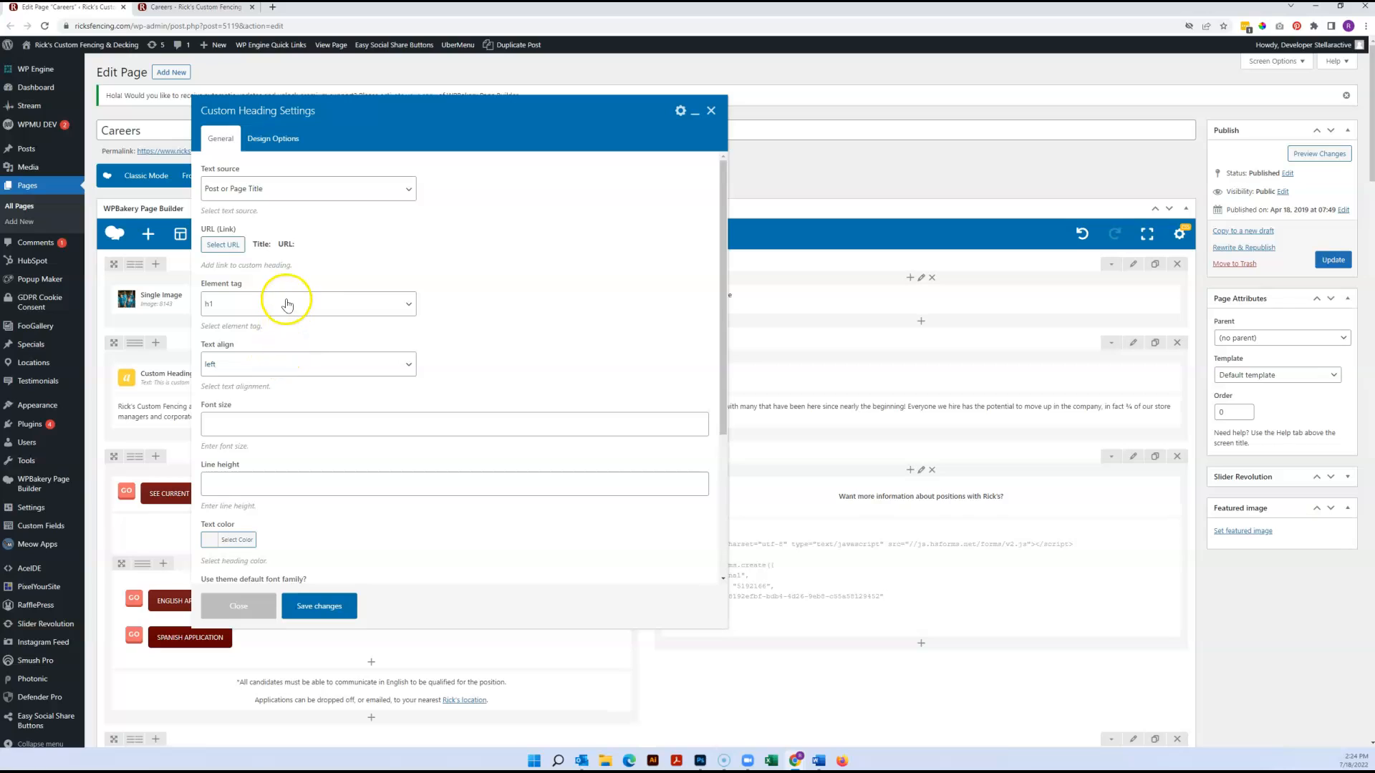
pyautogui.click(324, 197)
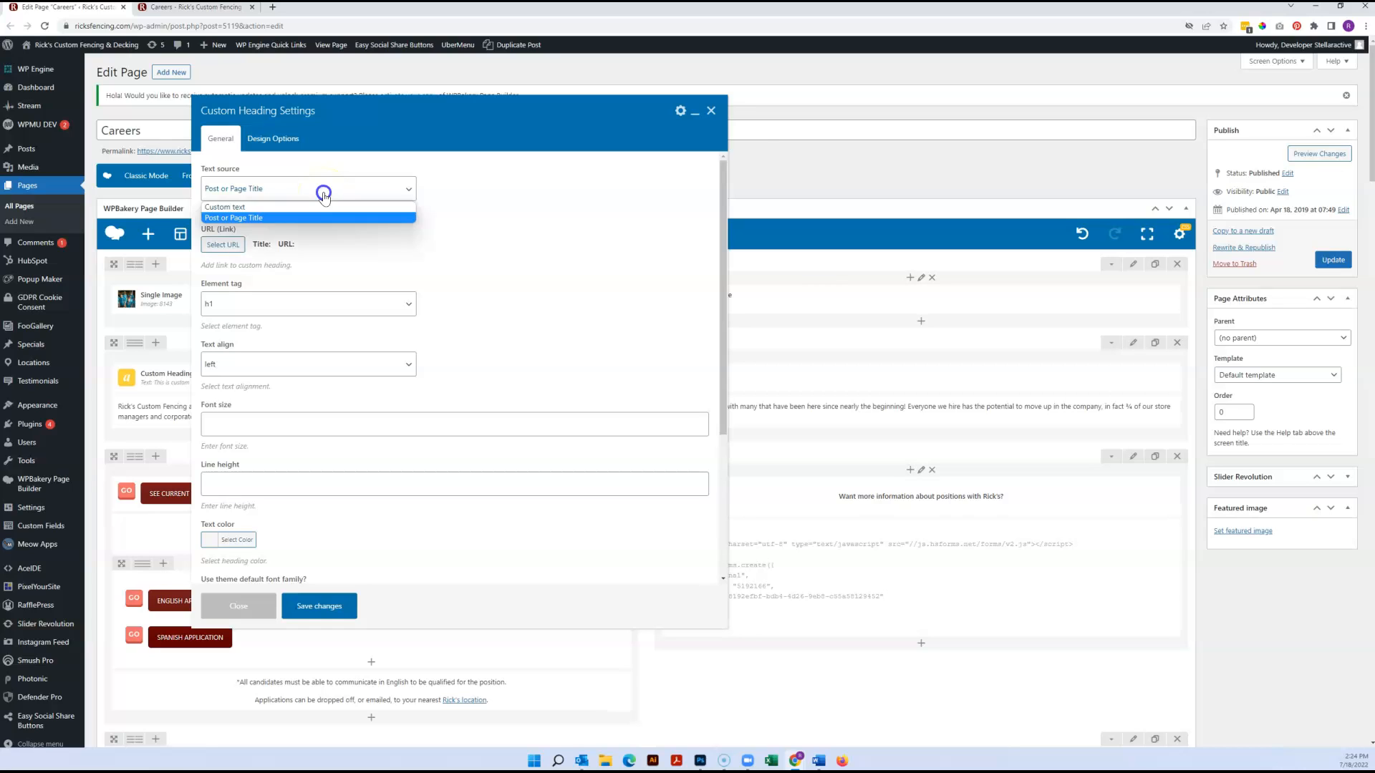
pyautogui.click(283, 208)
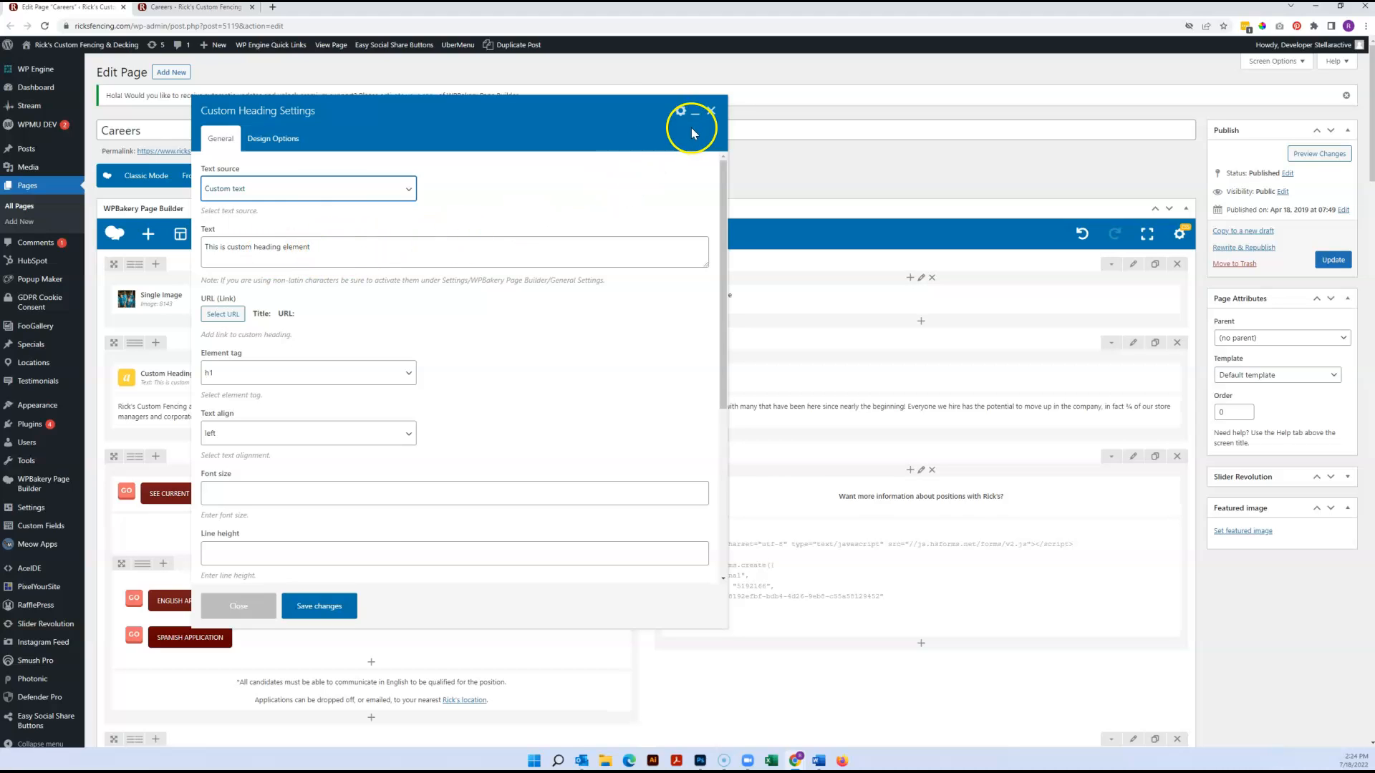
pyautogui.click(711, 111)
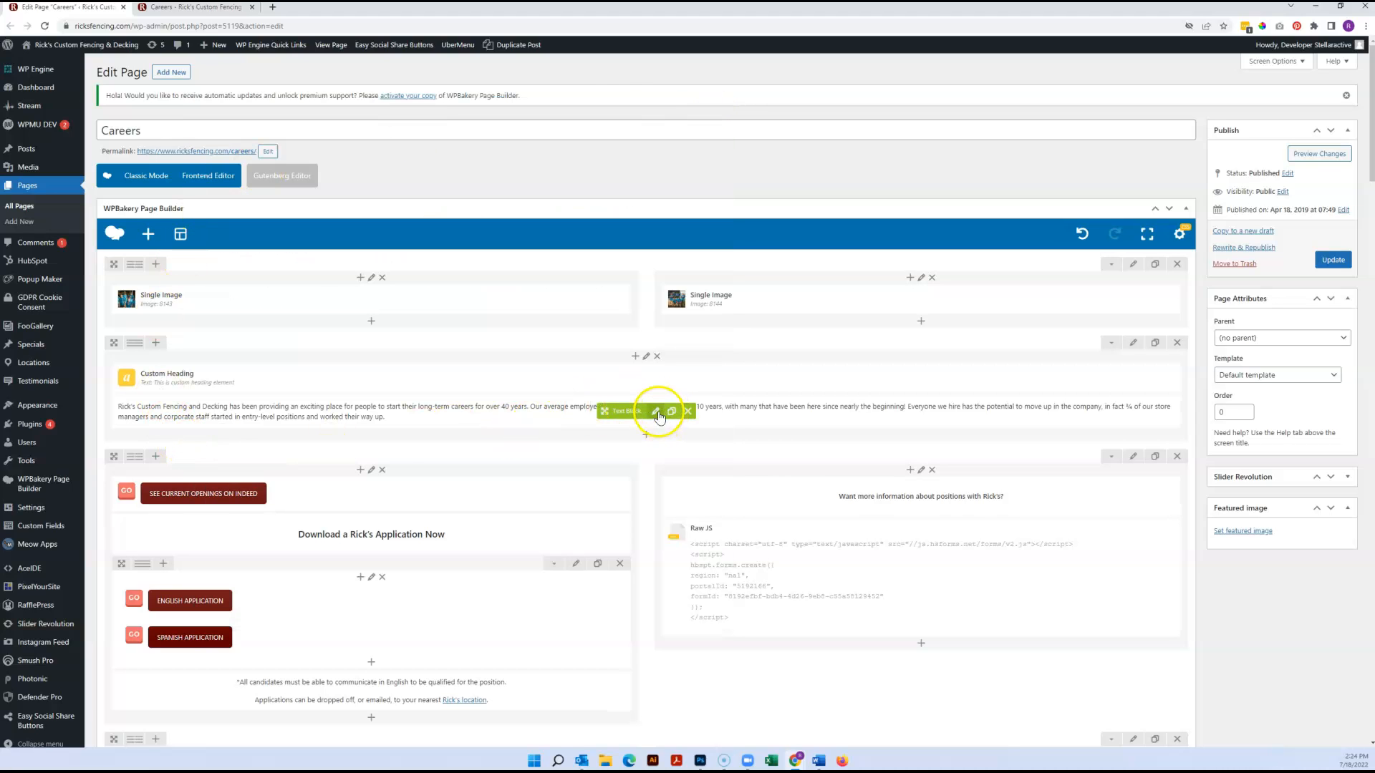
# Edit the Careers intro text block and open the full link options for the words "store managers"
pyautogui.click(657, 412)
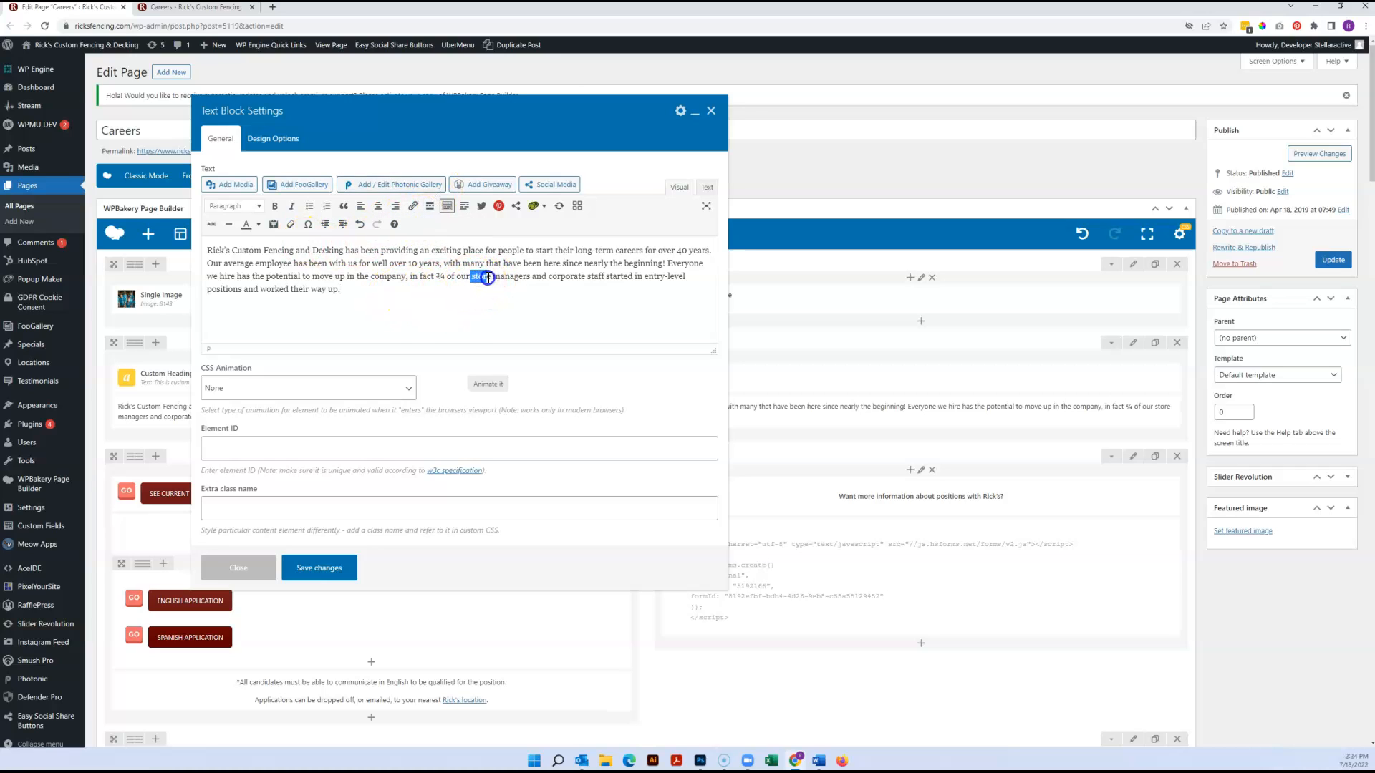
pyautogui.moveTo(529, 279); pyautogui.dragTo(532, 278)
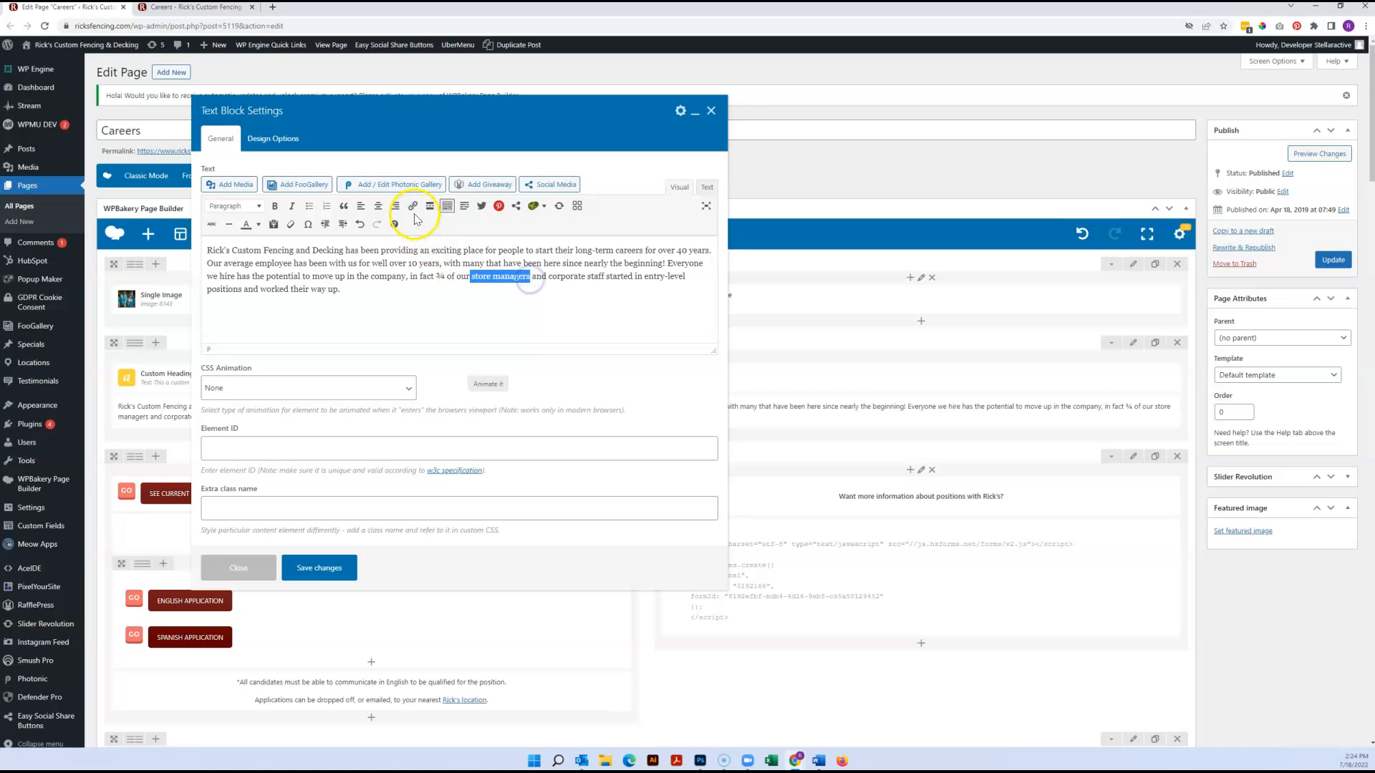
pyautogui.click(414, 207)
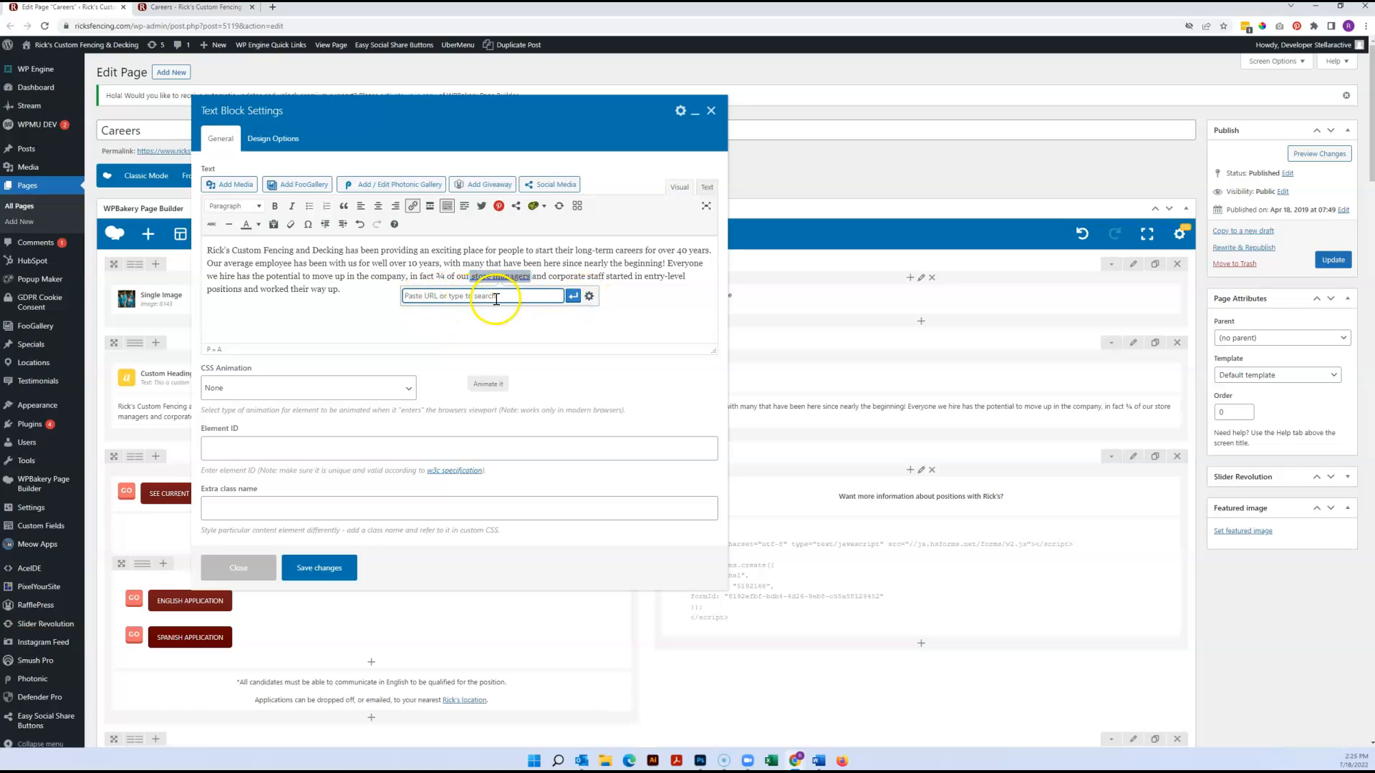
pyautogui.click(589, 297)
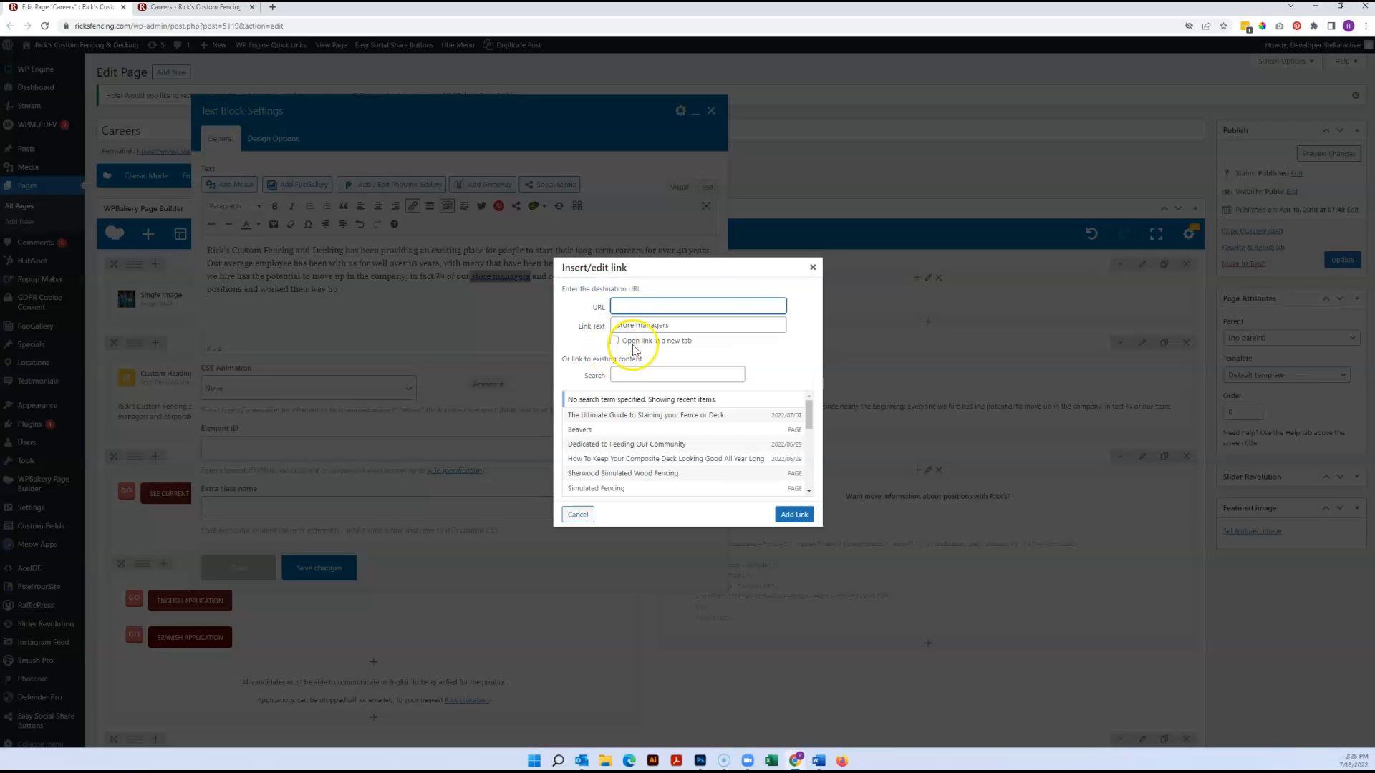
# Look over the URL, link text and new-tab options, and choose the existing Simulated Fencing page as the link destination
pyautogui.click(629, 325)
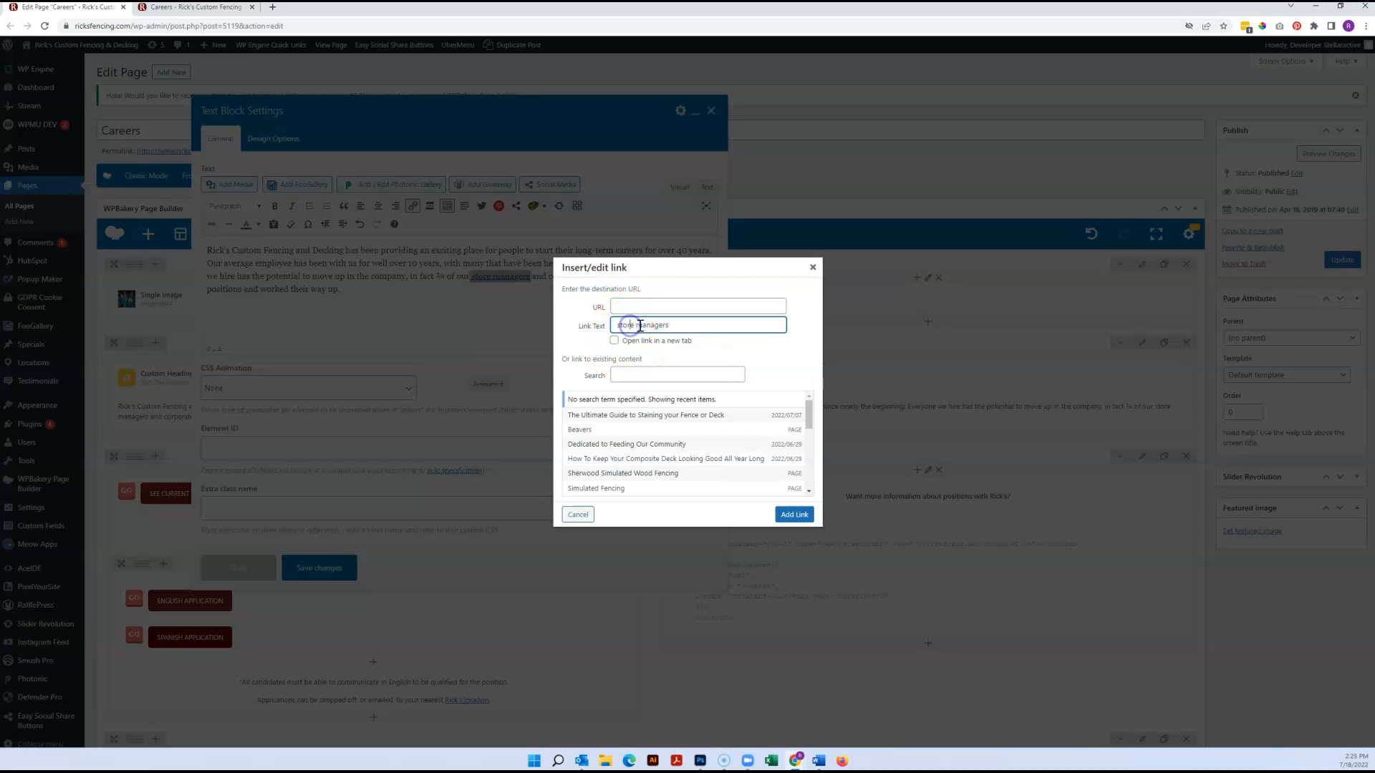
pyautogui.click(636, 306)
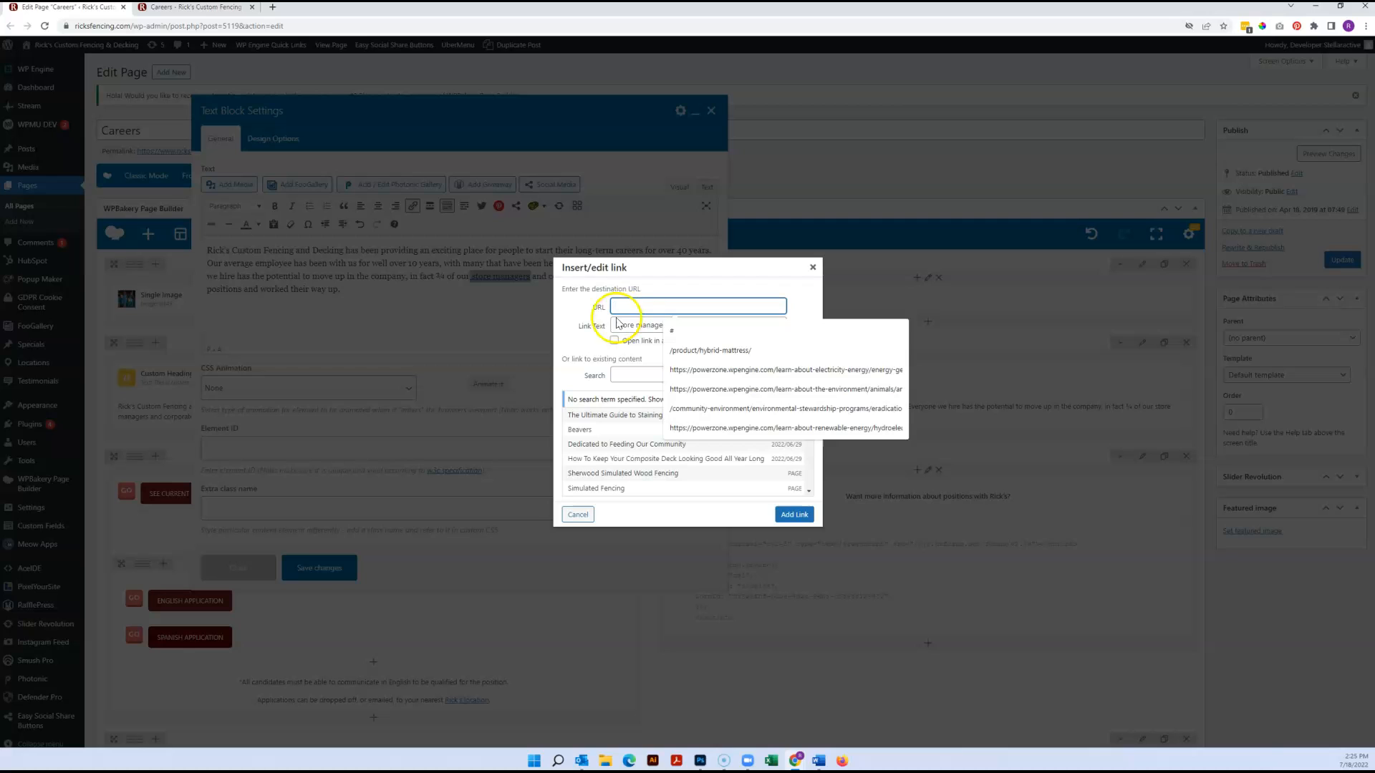
pyautogui.click(577, 338)
pyautogui.click(615, 341)
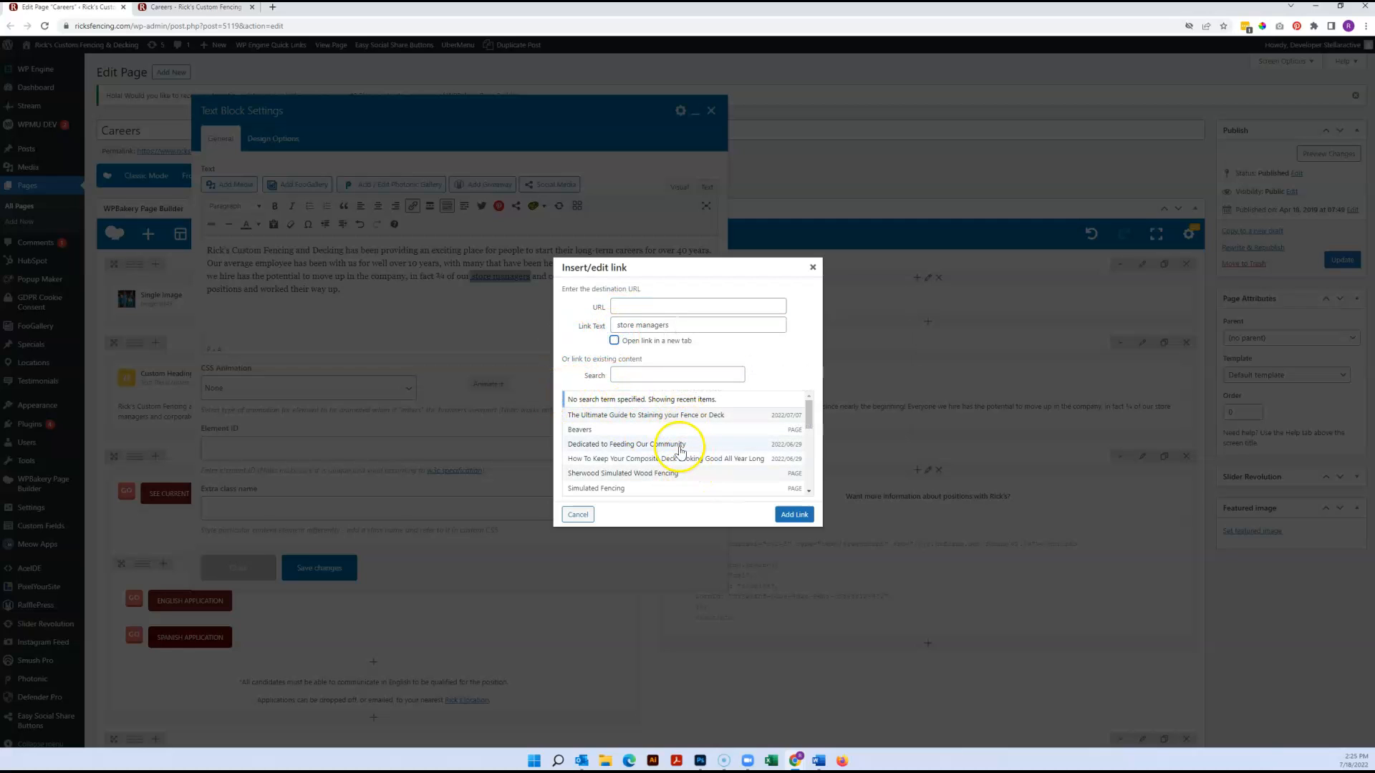
pyautogui.moveTo(808, 408); pyautogui.dragTo(810, 442)
pyautogui.click(663, 375)
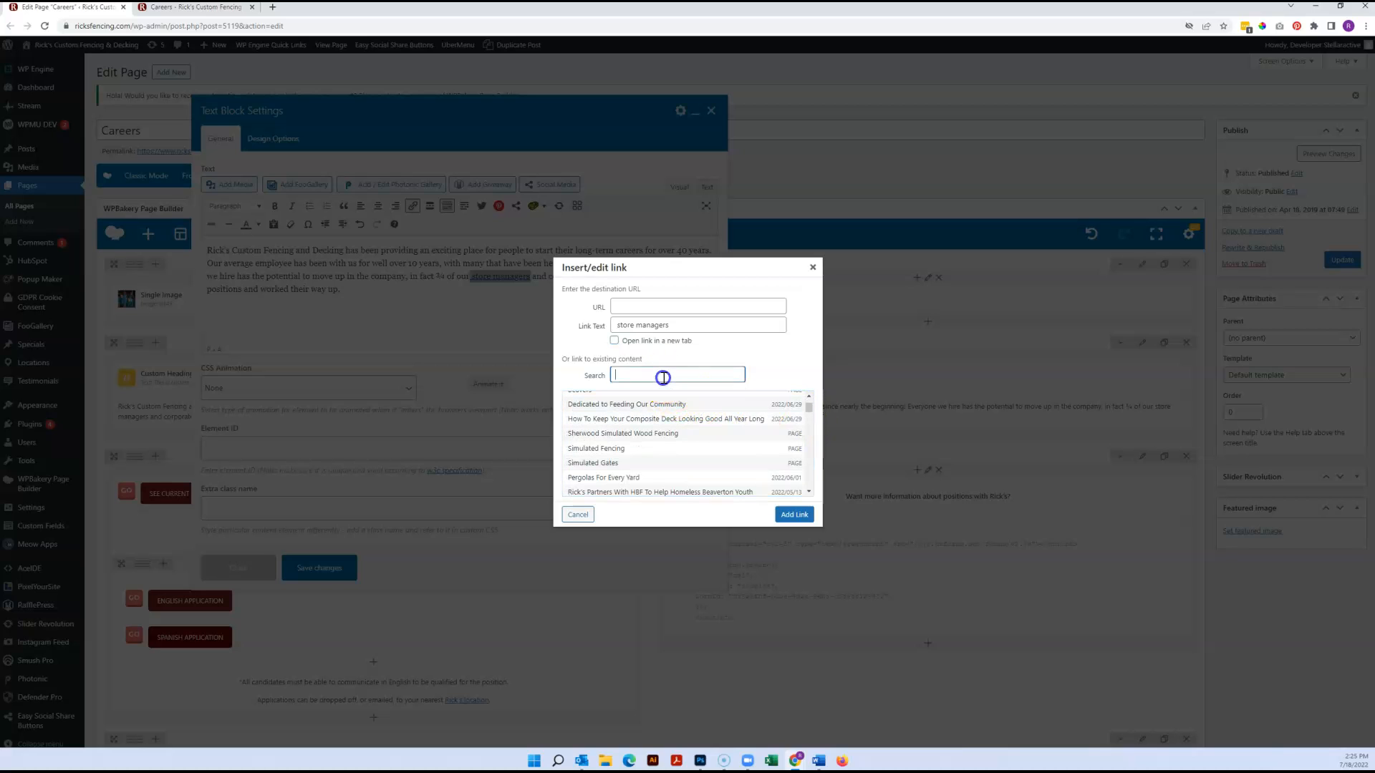
pyautogui.click(613, 451)
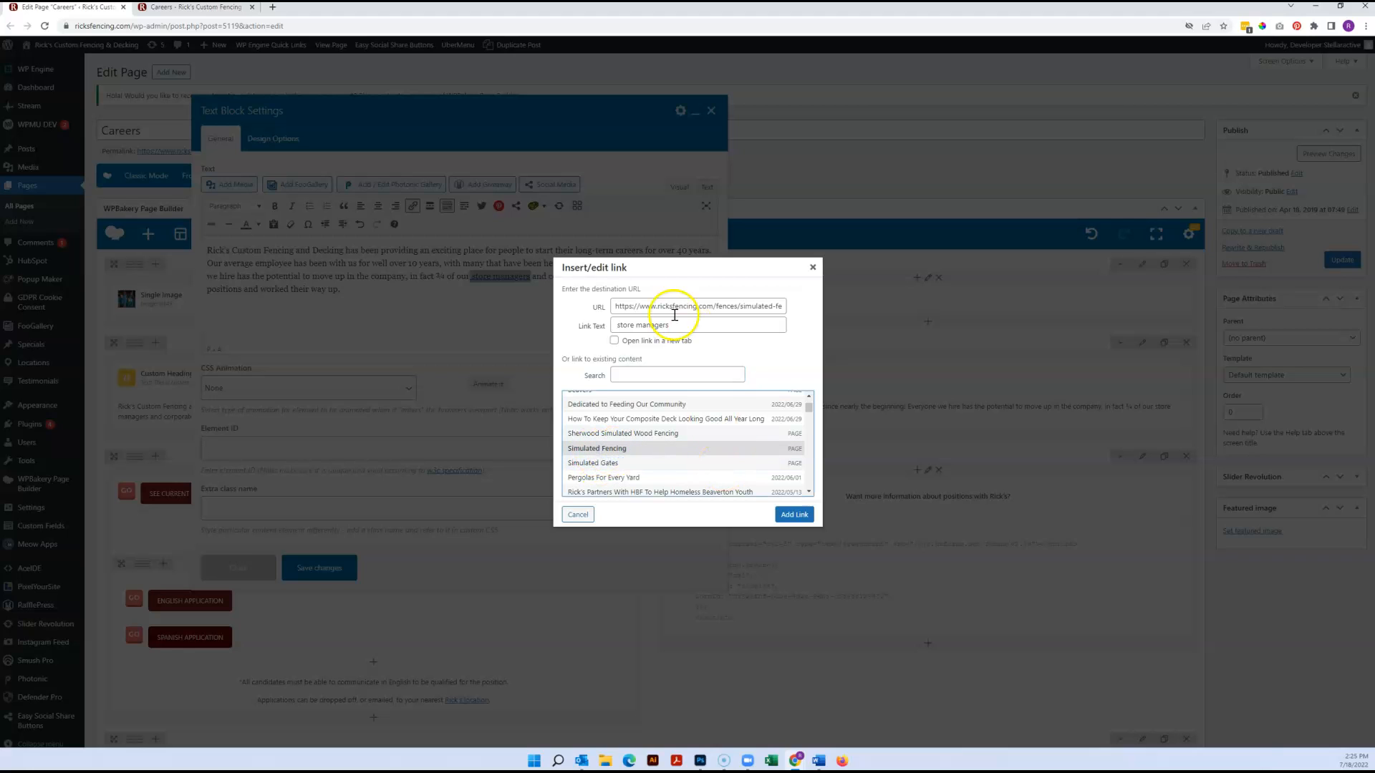
# Search the existing content for "estimate" and choose the Request Free Estimate page as the link destination
pyautogui.click(654, 377)
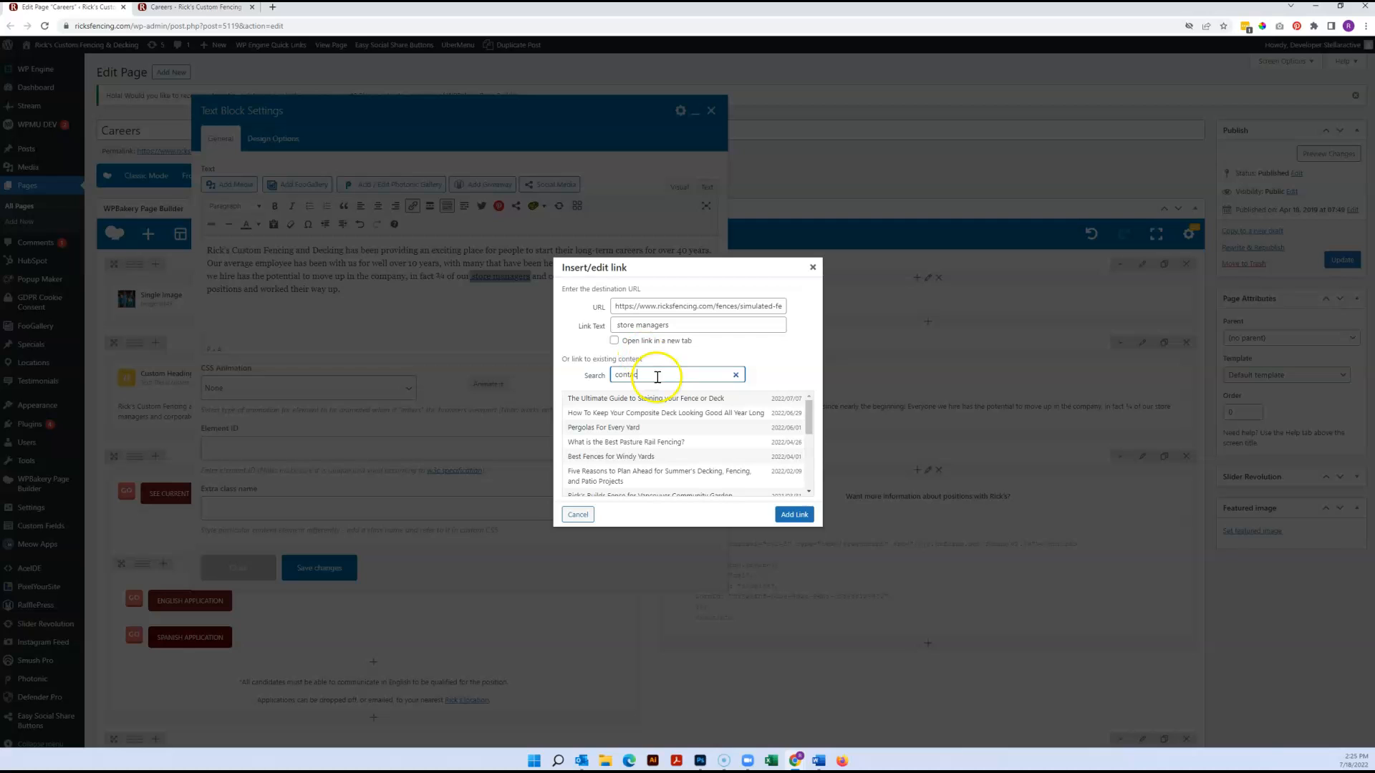
pyautogui.moveTo(657, 376); pyautogui.dragTo(506, 378)
pyautogui.write('estimate')
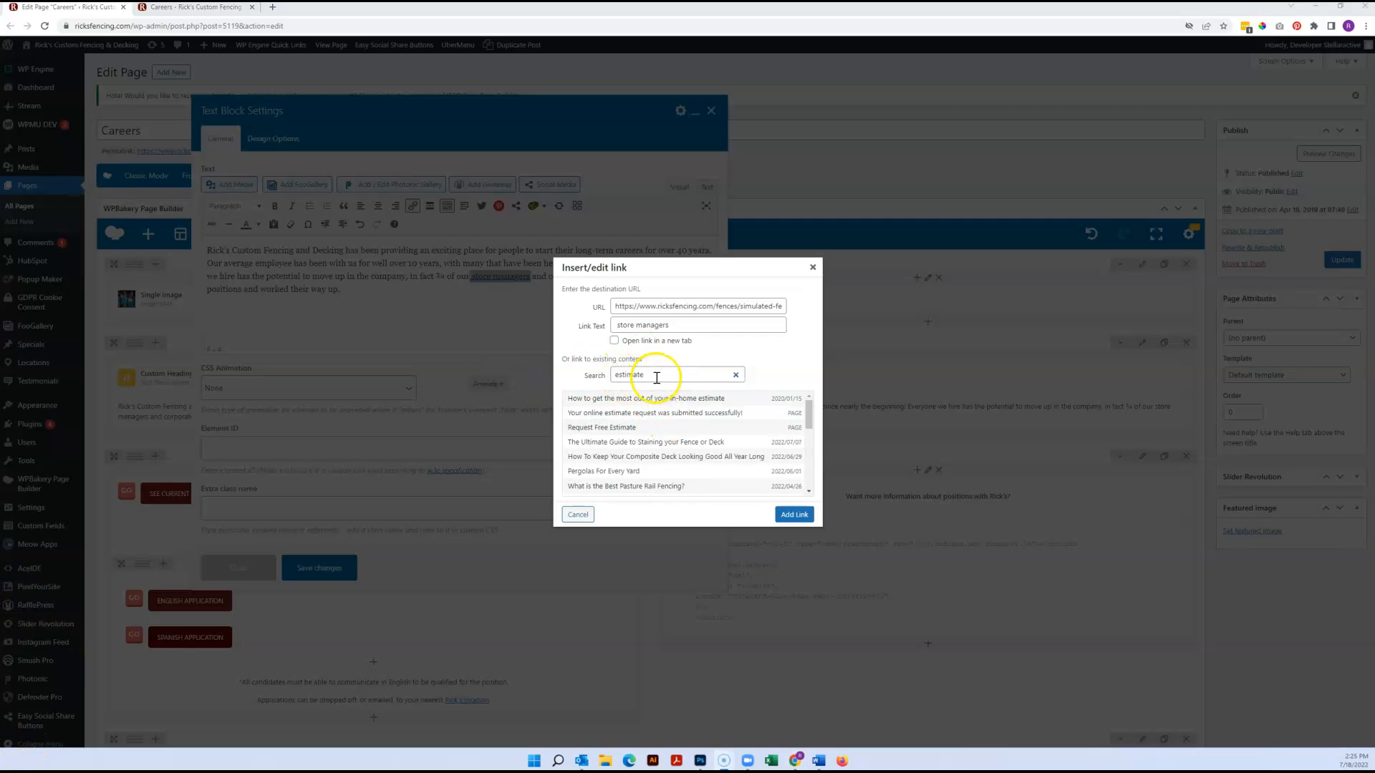
pyautogui.click(628, 429)
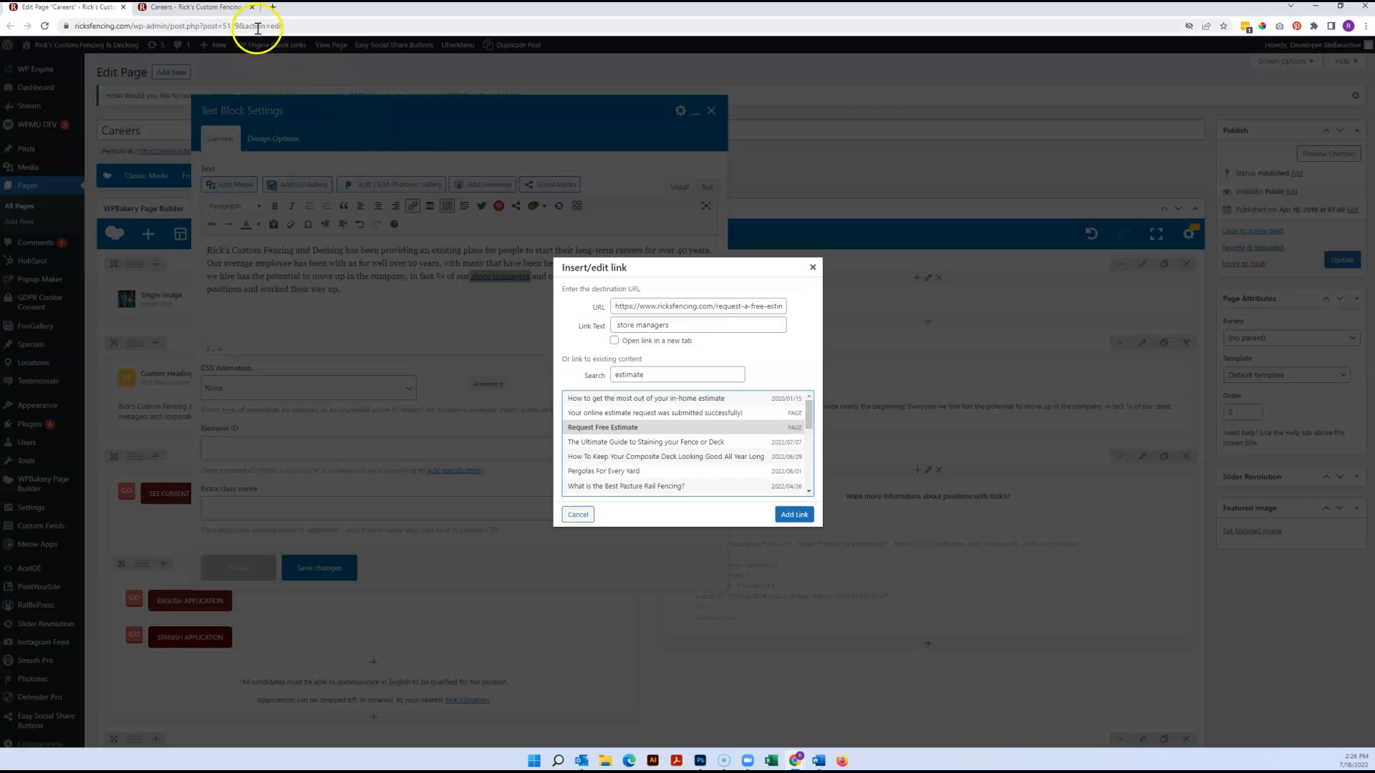
# Open google.com in a new browser tab and copy its address
pyautogui.click(272, 7)
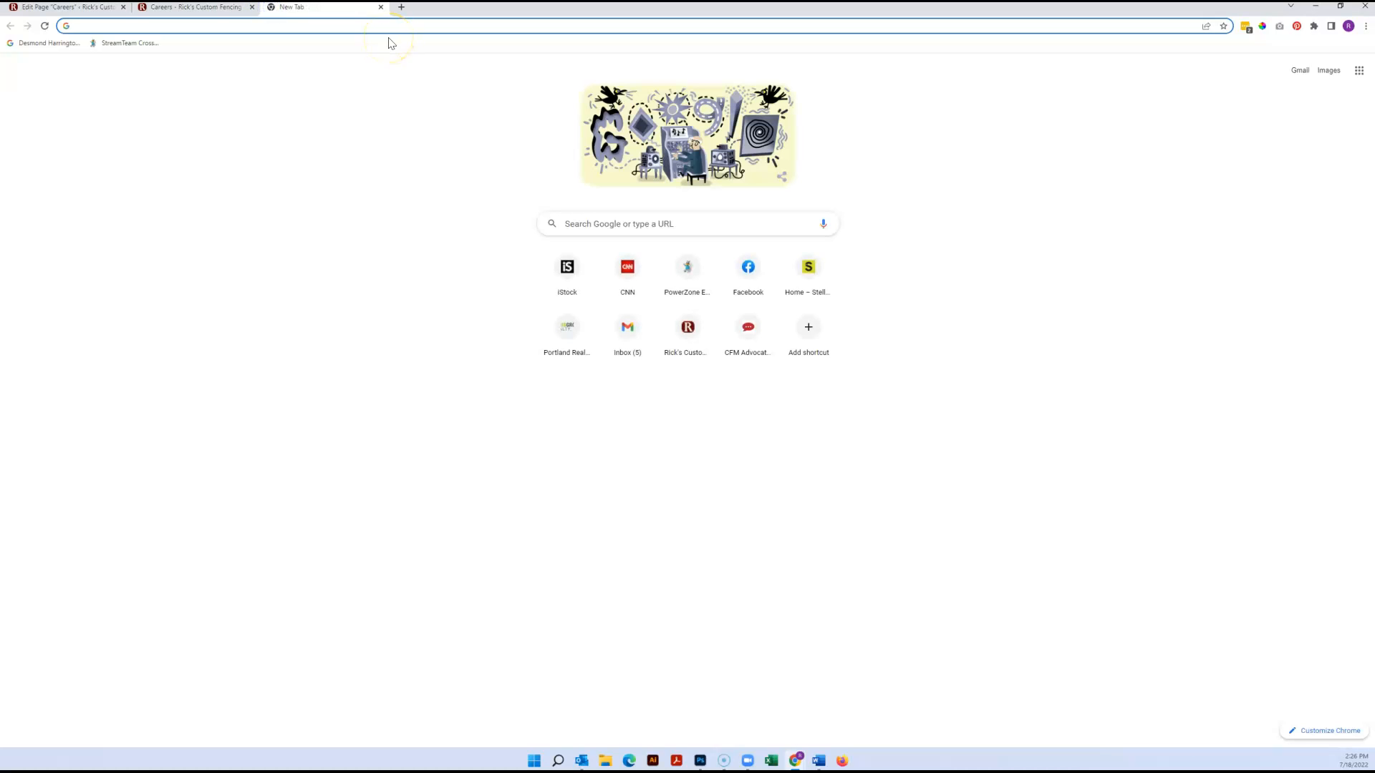
pyautogui.write('goo')
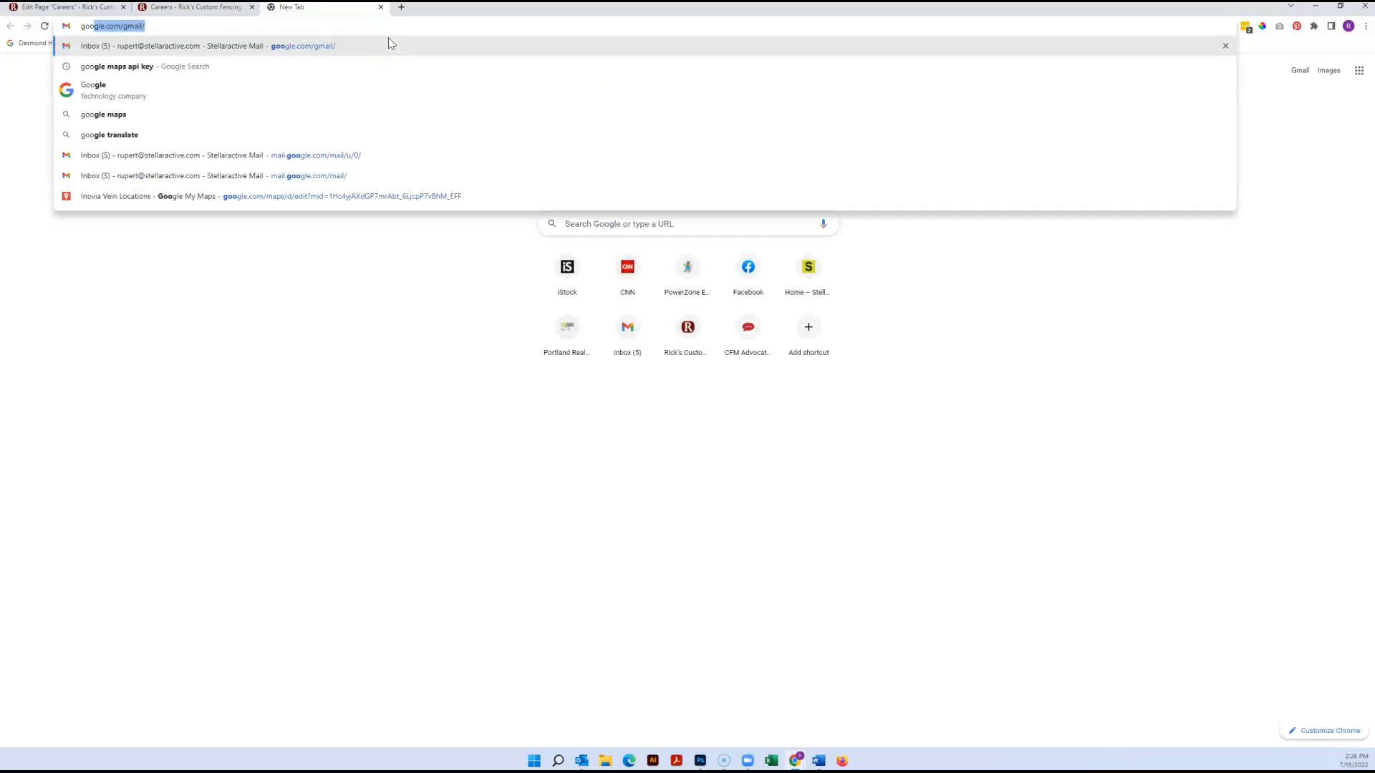
pyautogui.write('gle.com/gmail/')
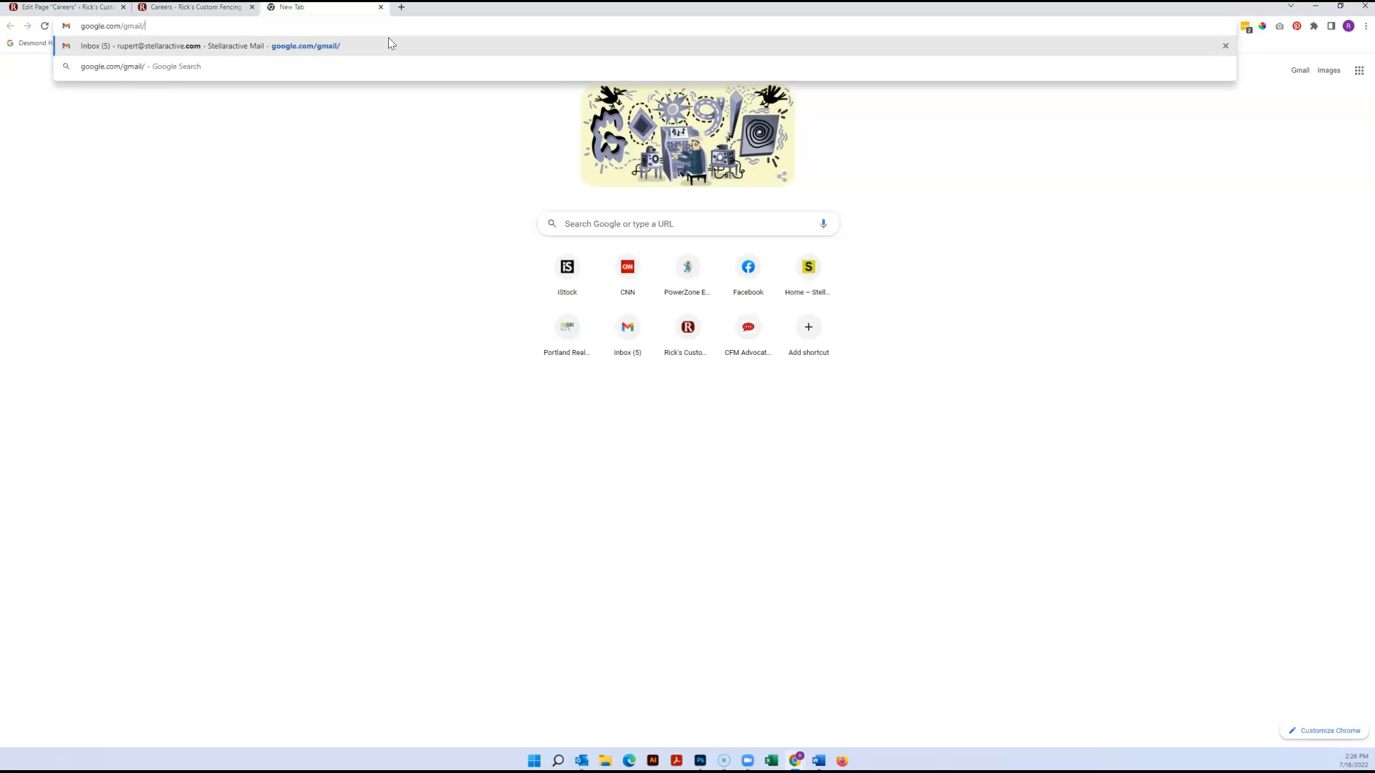
pyautogui.press('Return')
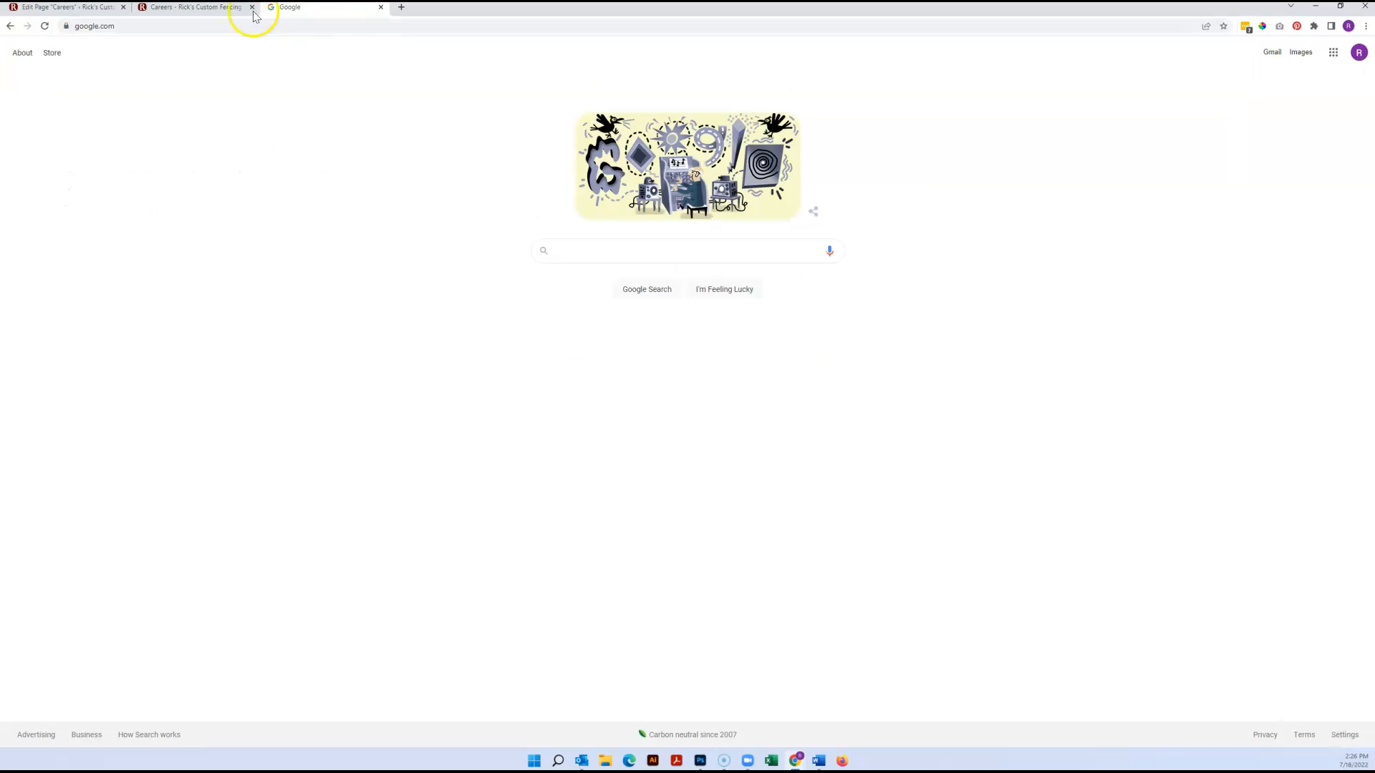
pyautogui.click(124, 27)
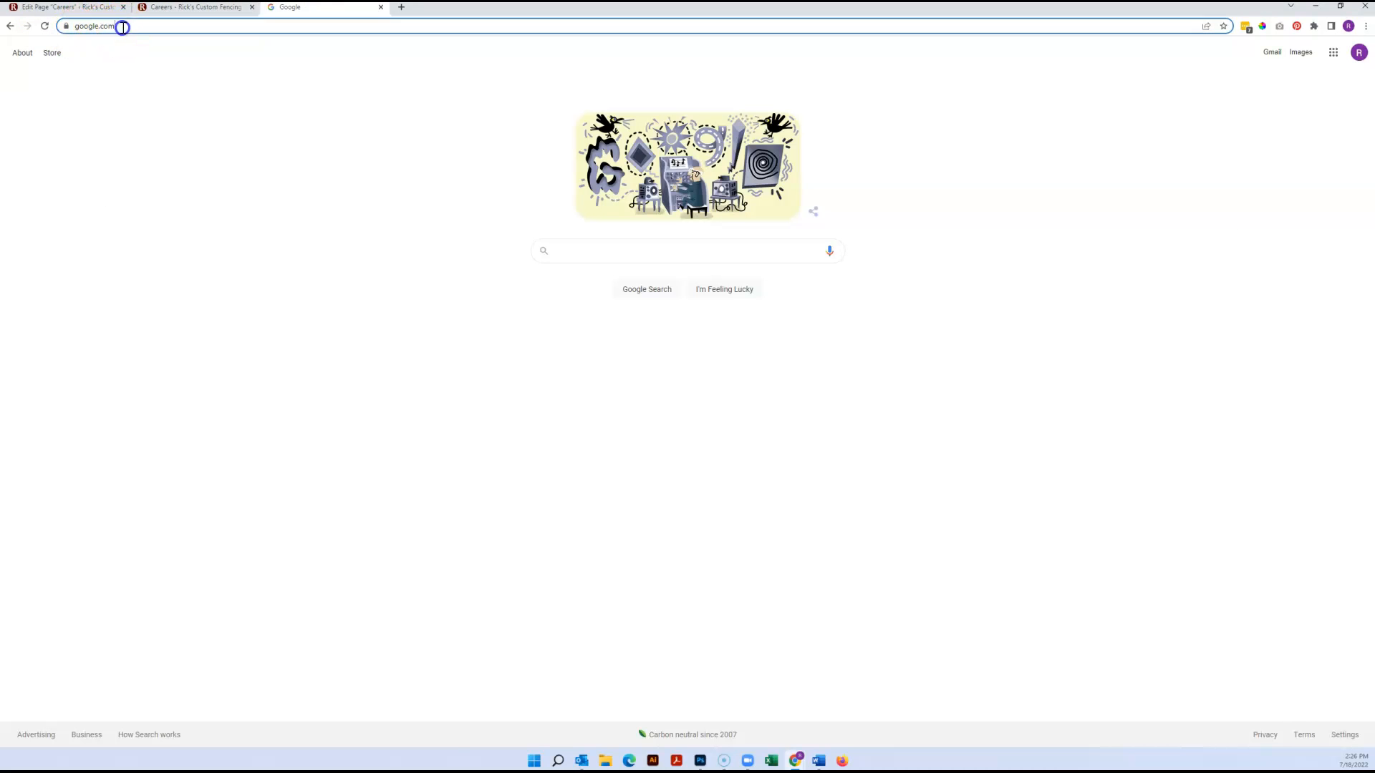
pyautogui.rightClick(94, 29)
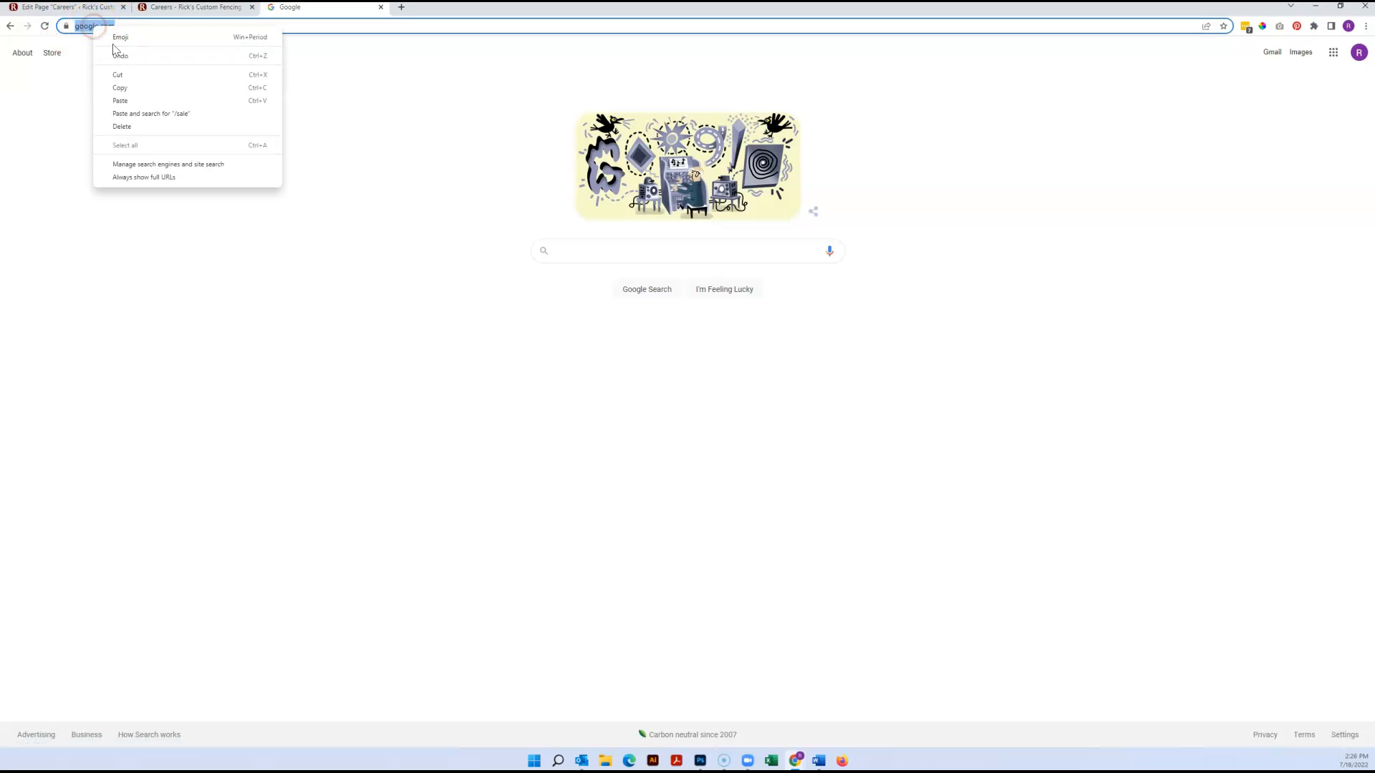
pyautogui.click(126, 86)
pyautogui.click(184, 10)
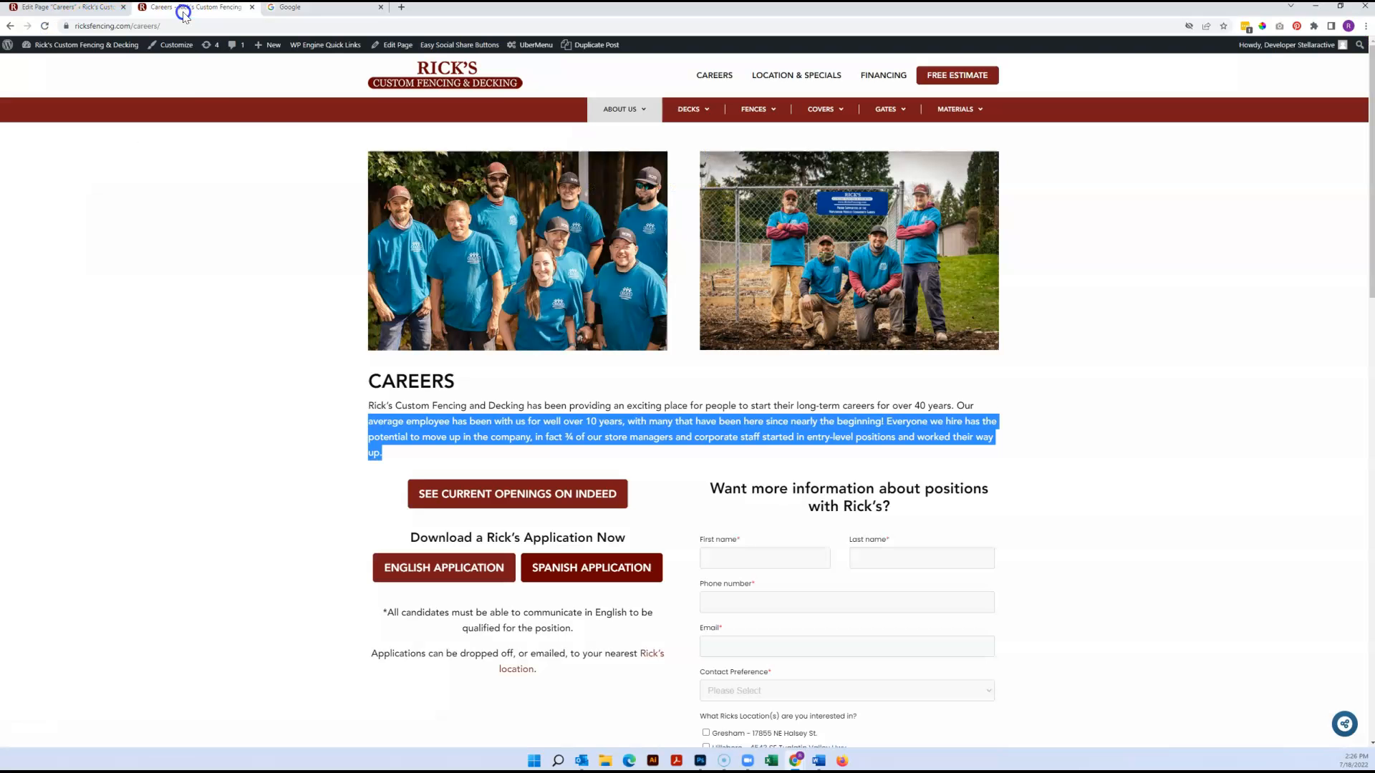
pyautogui.click(96, 8)
pyautogui.tripleClick(706, 308)
pyautogui.rightClick(706, 307)
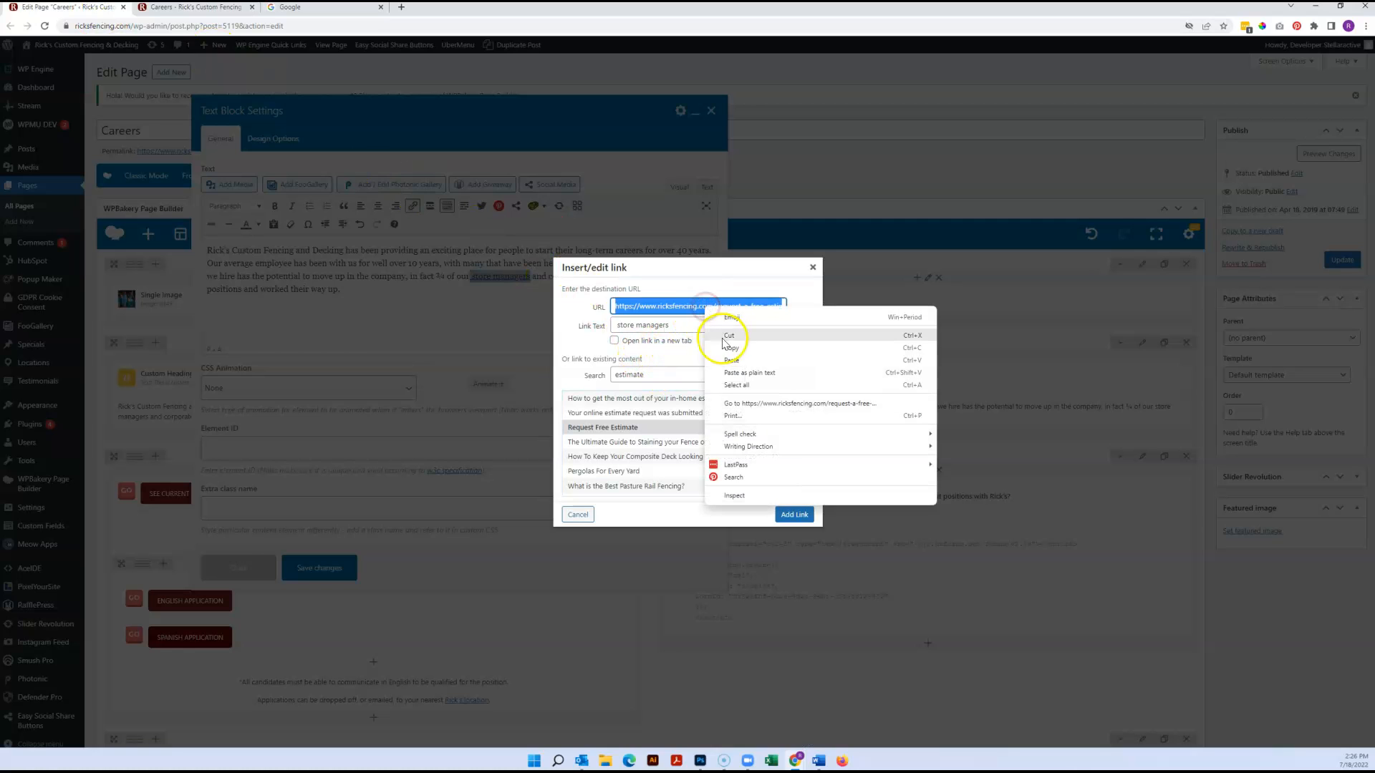
pyautogui.click(731, 360)
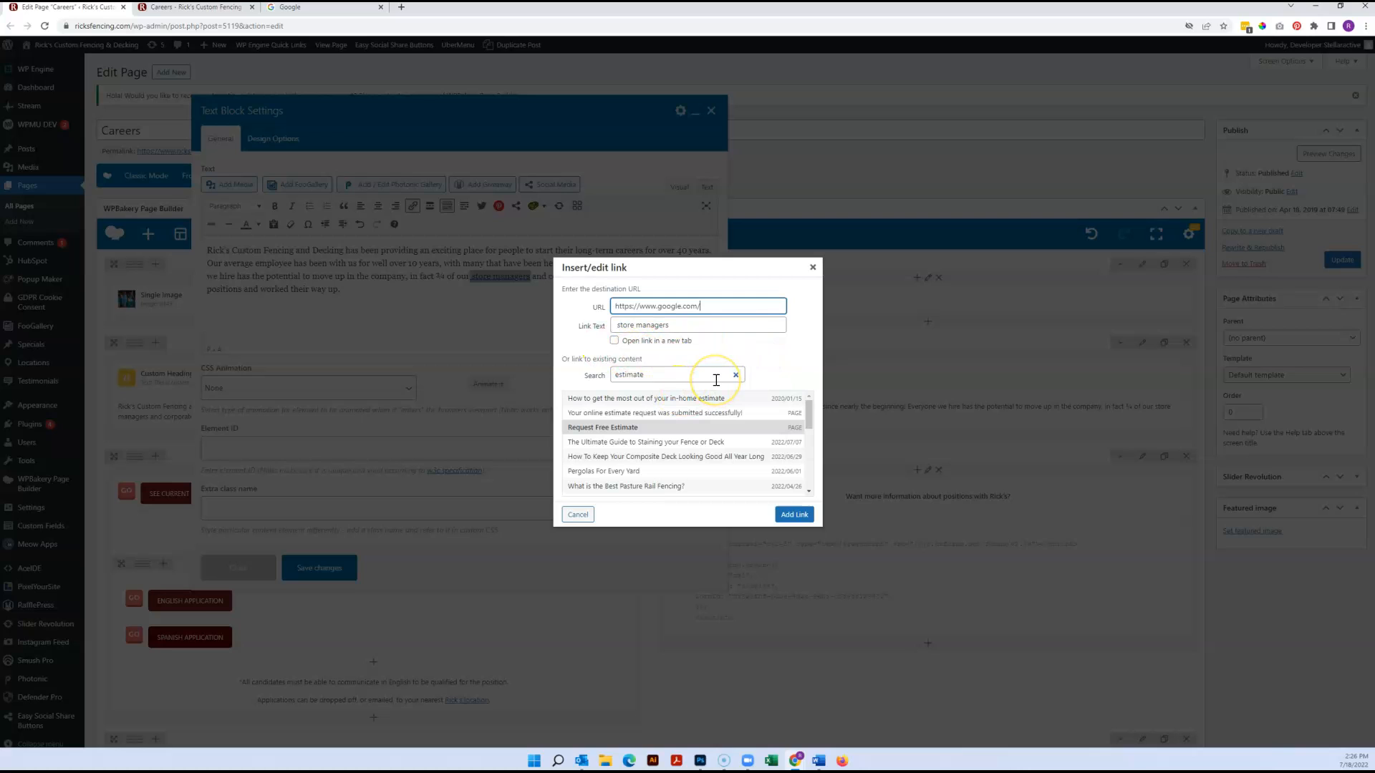
pyautogui.click(614, 341)
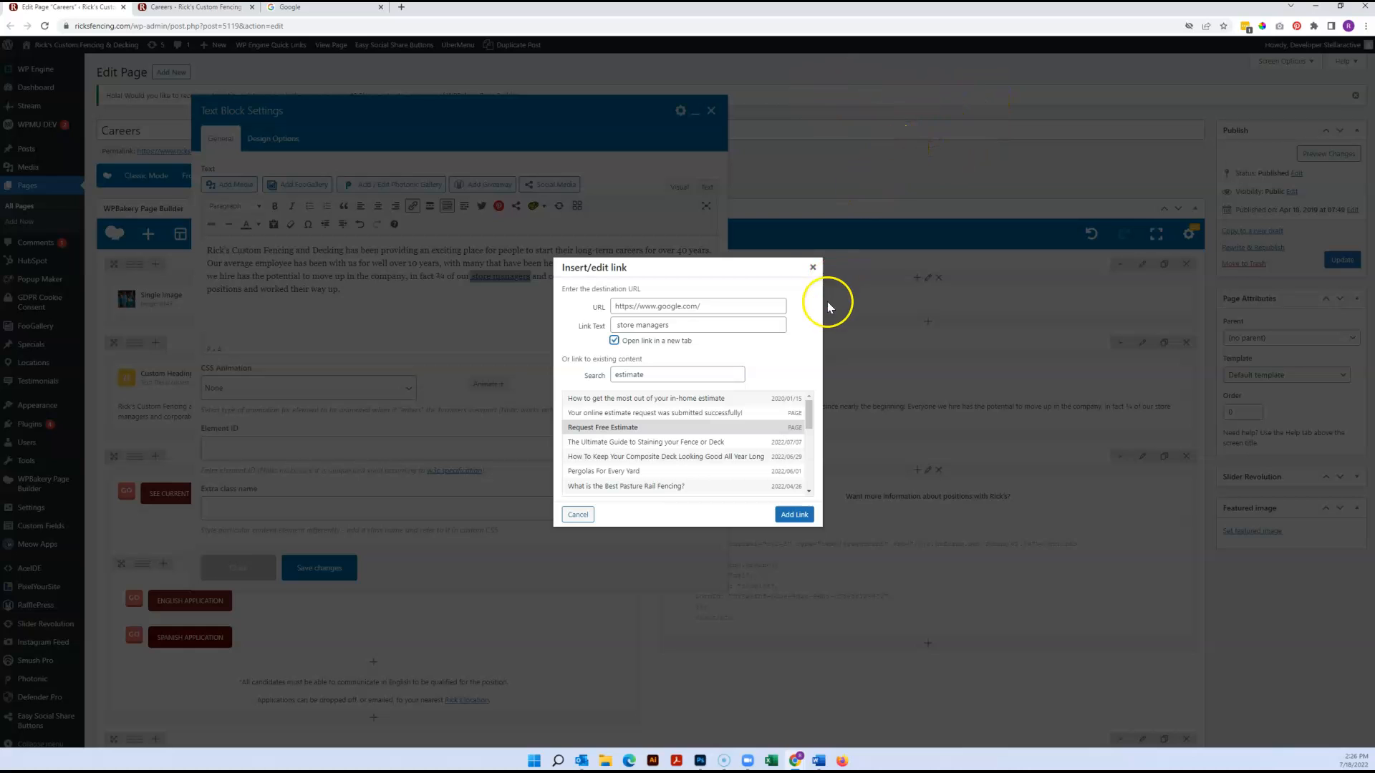
pyautogui.click(811, 270)
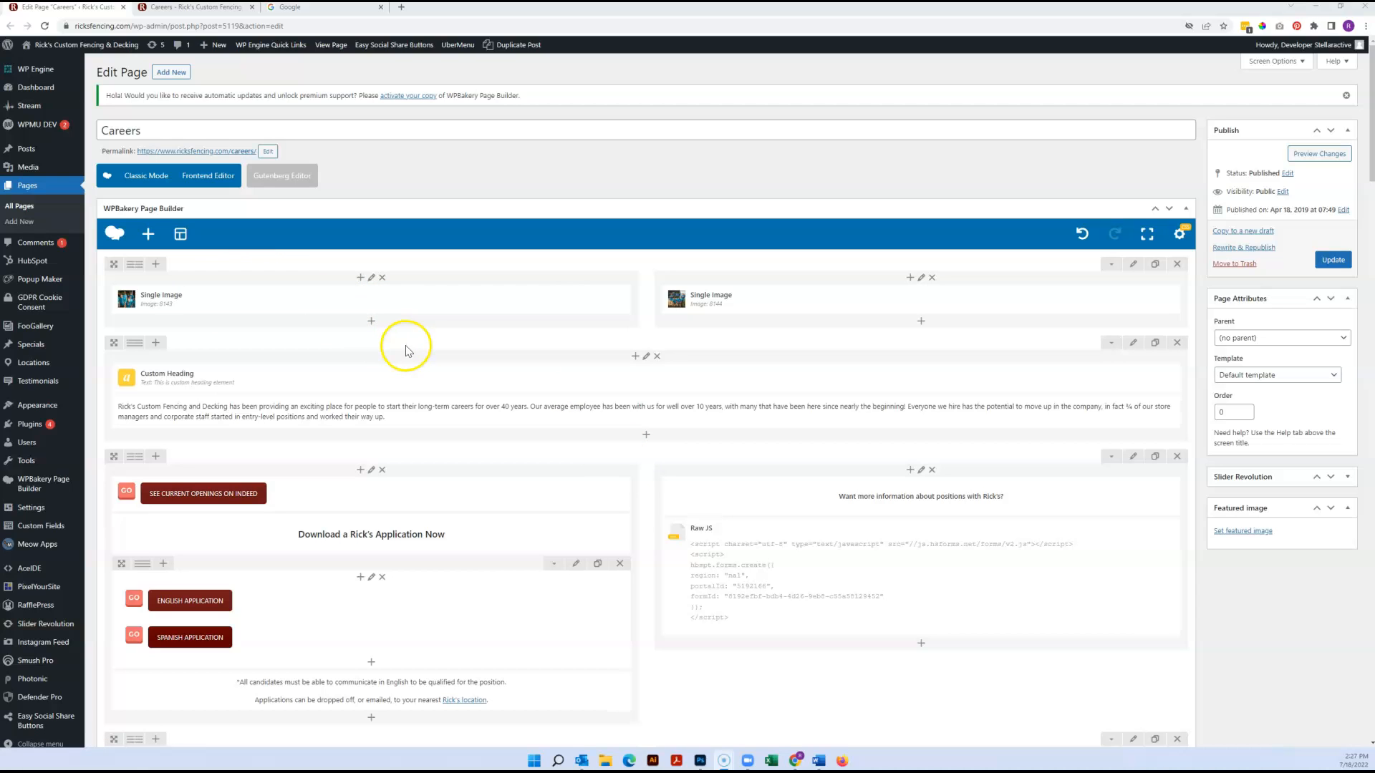
# Duplicate the first Single Image in the top row and move the copy below the Raw JS element
pyautogui.click(401, 297)
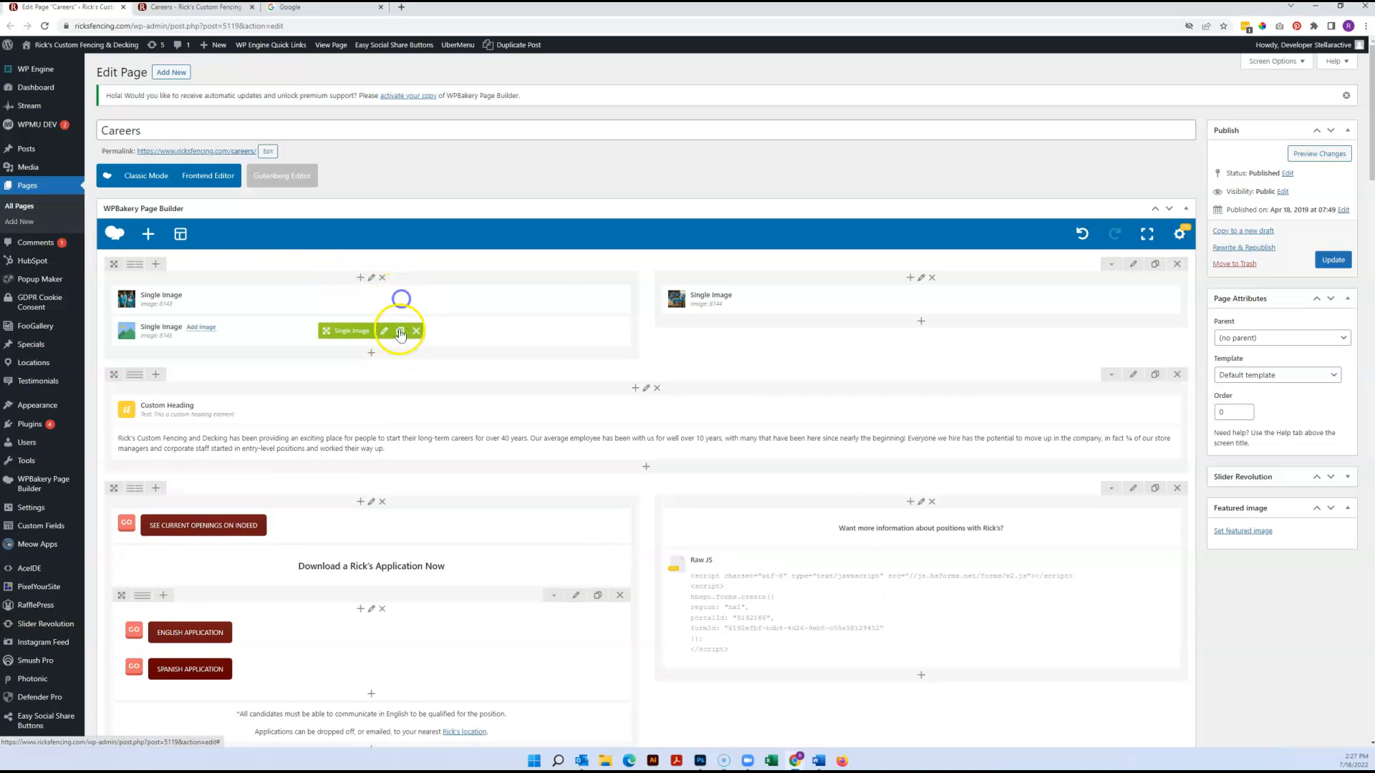
pyautogui.moveTo(333, 330); pyautogui.dragTo(794, 648)
pyautogui.scroll(-3, 853, 573)
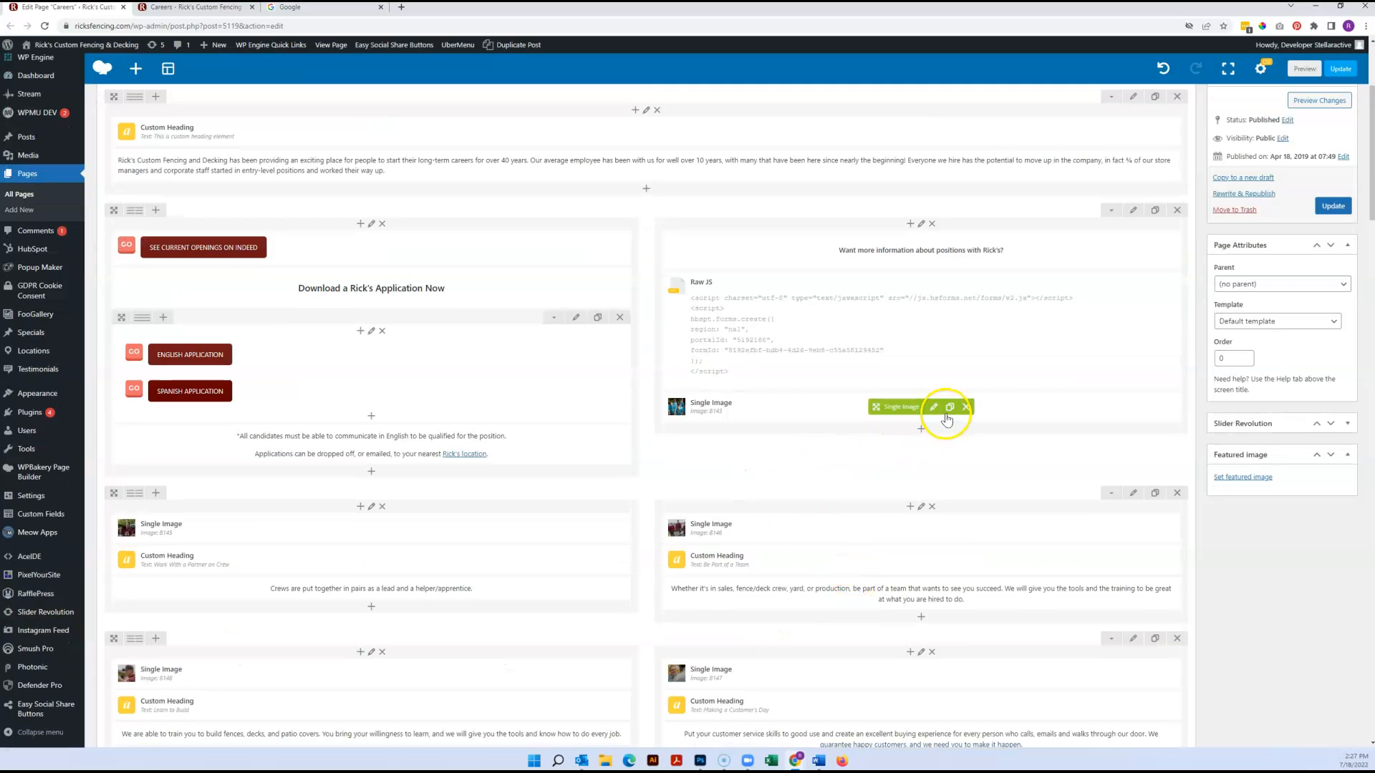
# Open the settings of the Single Image copy below the Raw JS, close them without changes, and delete the copy
pyautogui.click(934, 407)
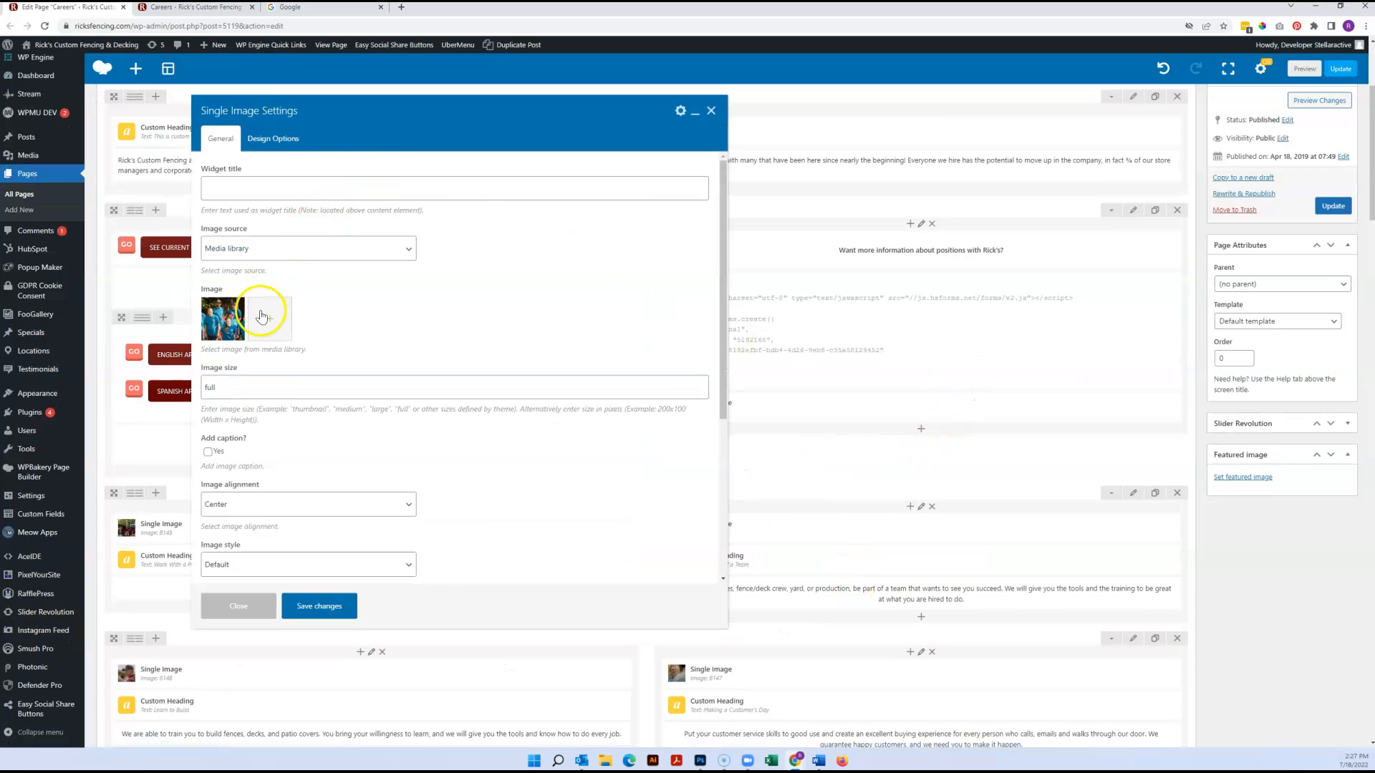
pyautogui.click(711, 111)
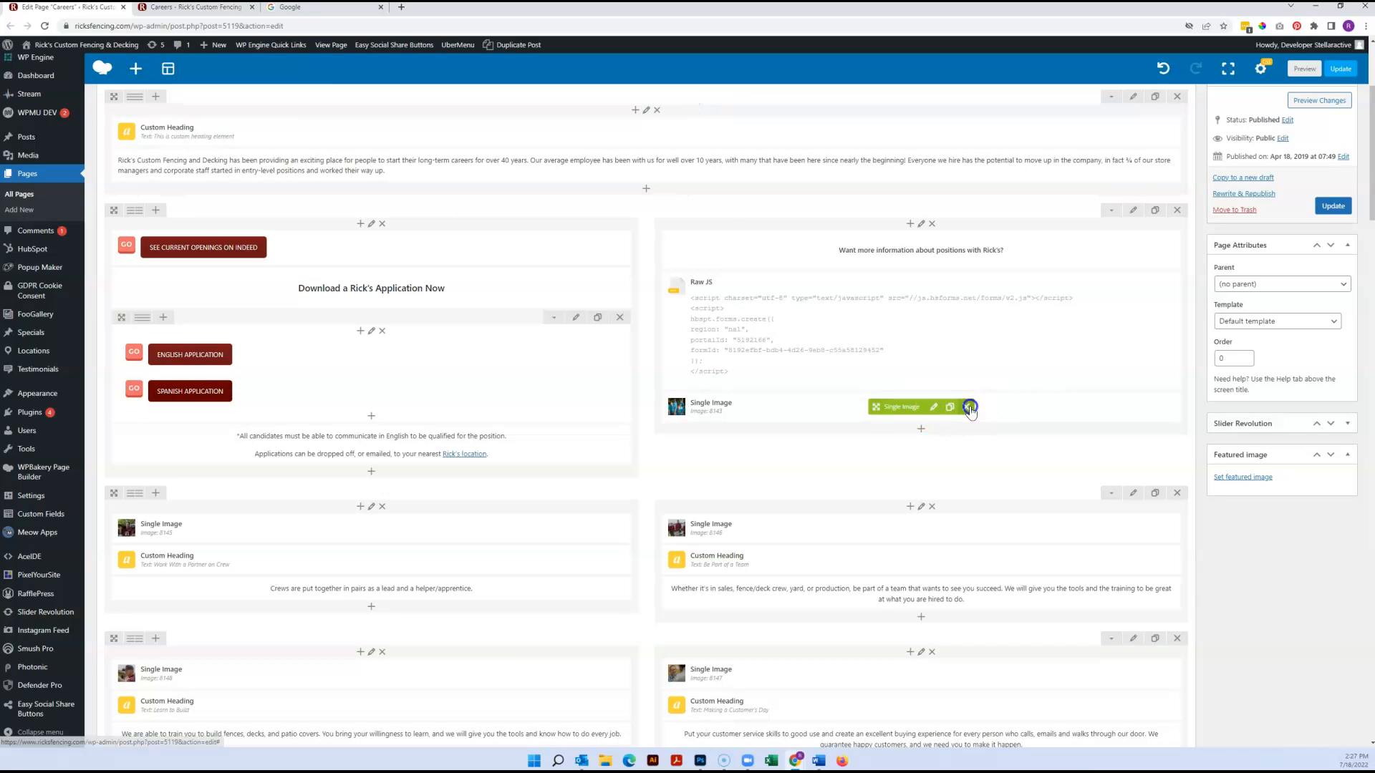
pyautogui.click(970, 408)
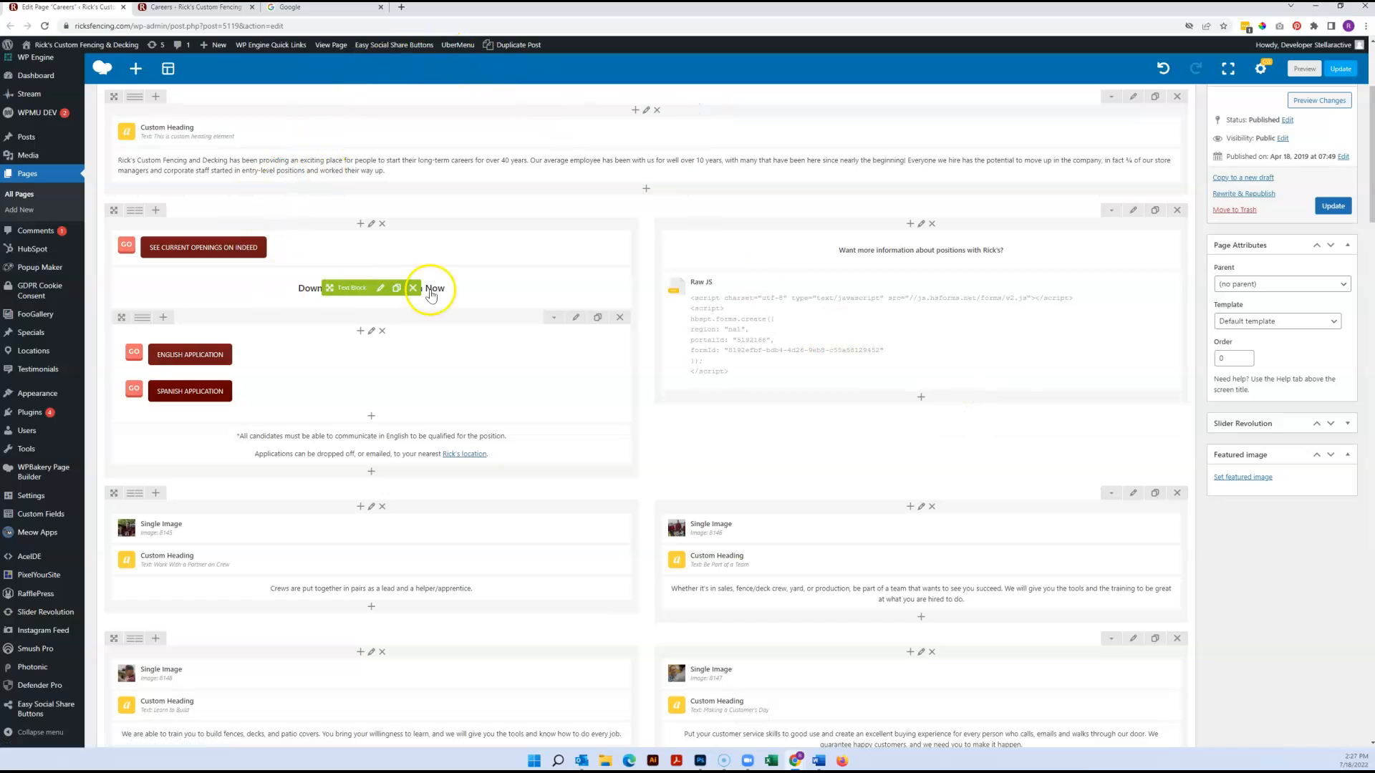
# Duplicate the Careers Custom Heading, move the copy above the "Be Part of a Team" heading, and view its settings without saving
pyautogui.scroll(-2, 494, 295)
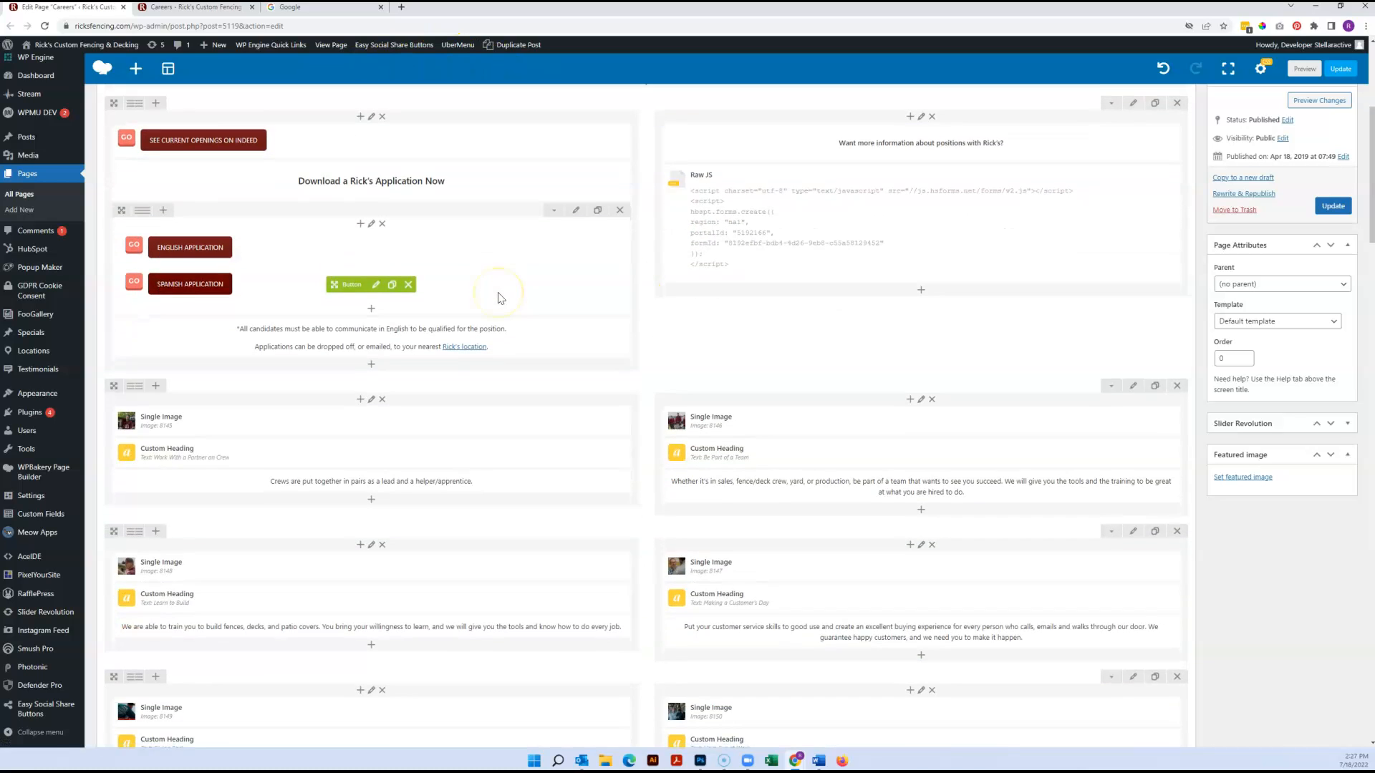
pyautogui.scroll(2, 494, 297)
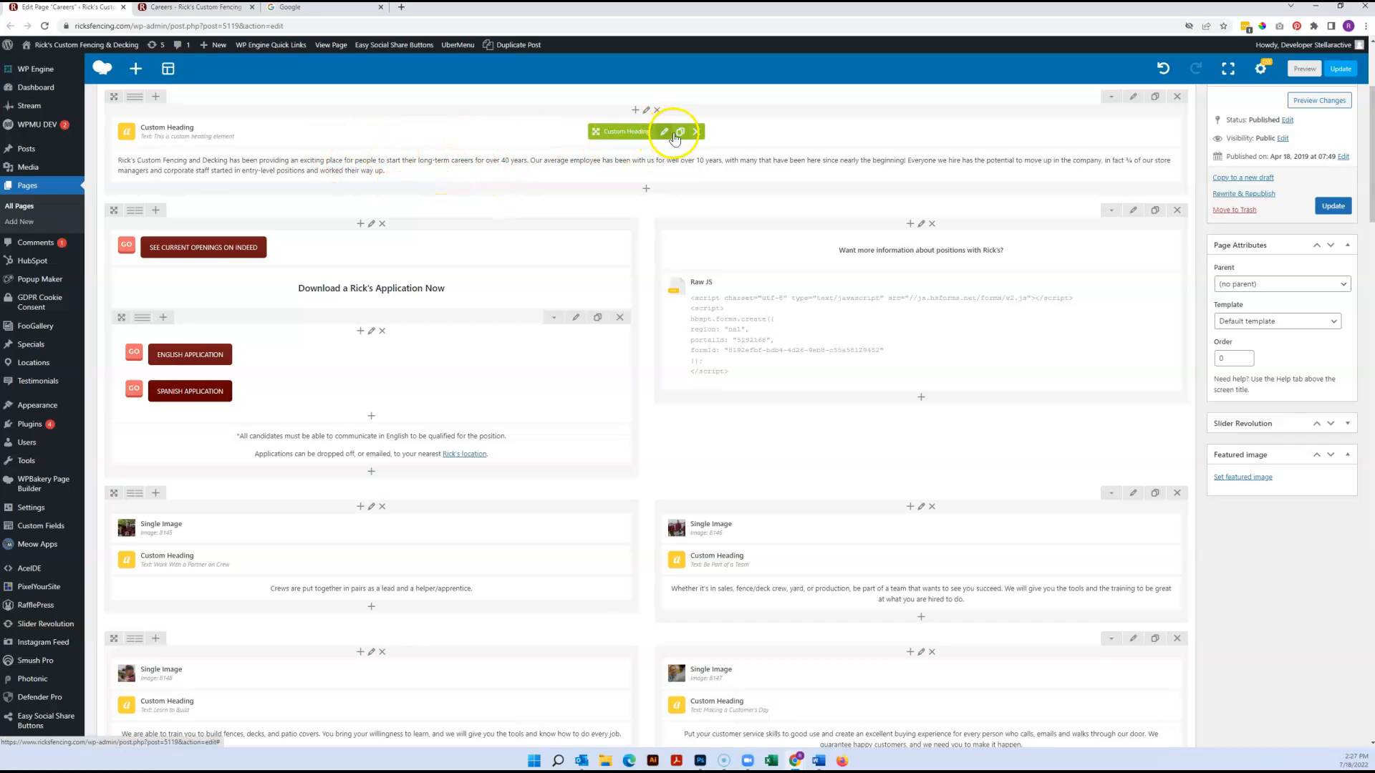
pyautogui.click(679, 132)
pyautogui.moveTo(638, 164)
pyautogui.mouseDown()
pyautogui.moveTo(811, 455)
pyautogui.moveTo(763, 572)
pyautogui.moveTo(807, 569)
pyautogui.mouseUp()
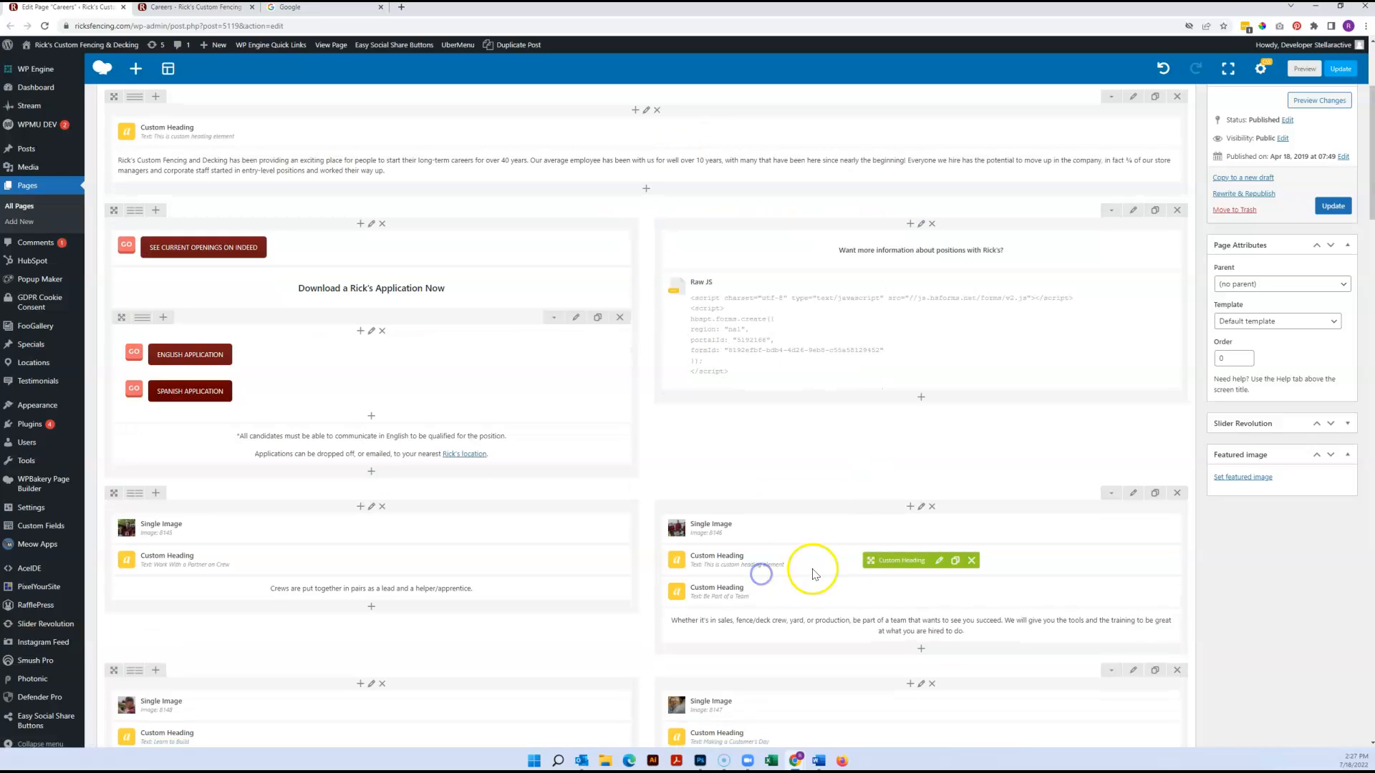
pyautogui.click(937, 563)
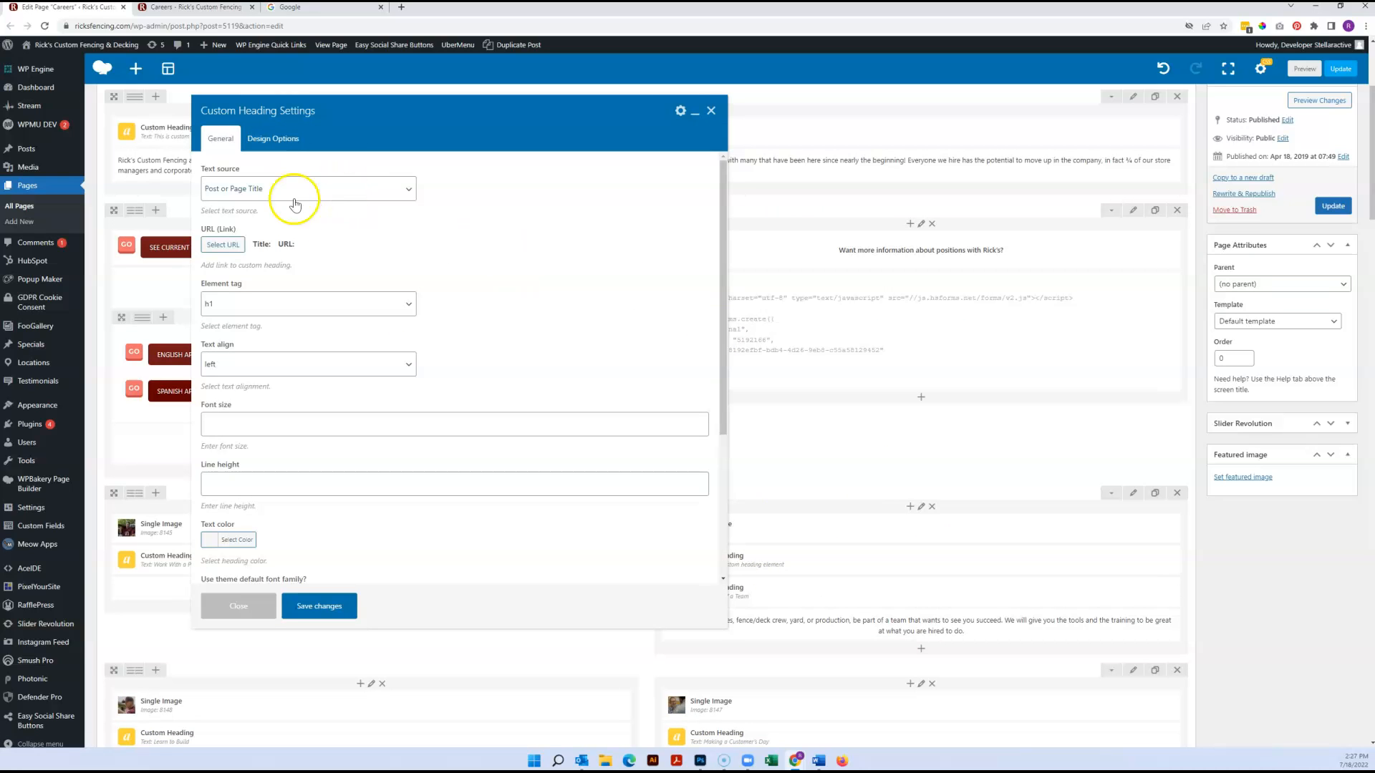
pyautogui.click(710, 111)
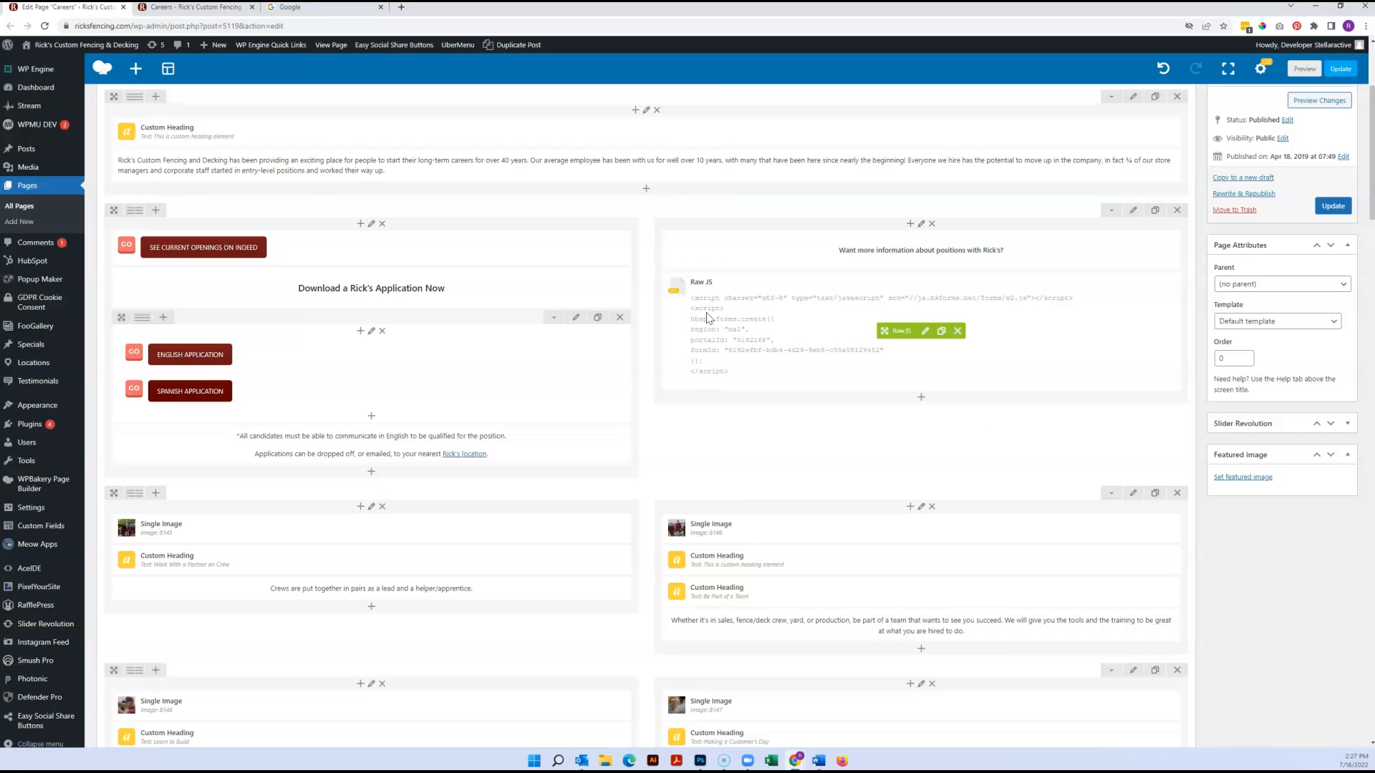
# Open the list of elements for prepending to the top row's second column, look it over, and close it without adding one
pyautogui.scroll(1, 707, 318)
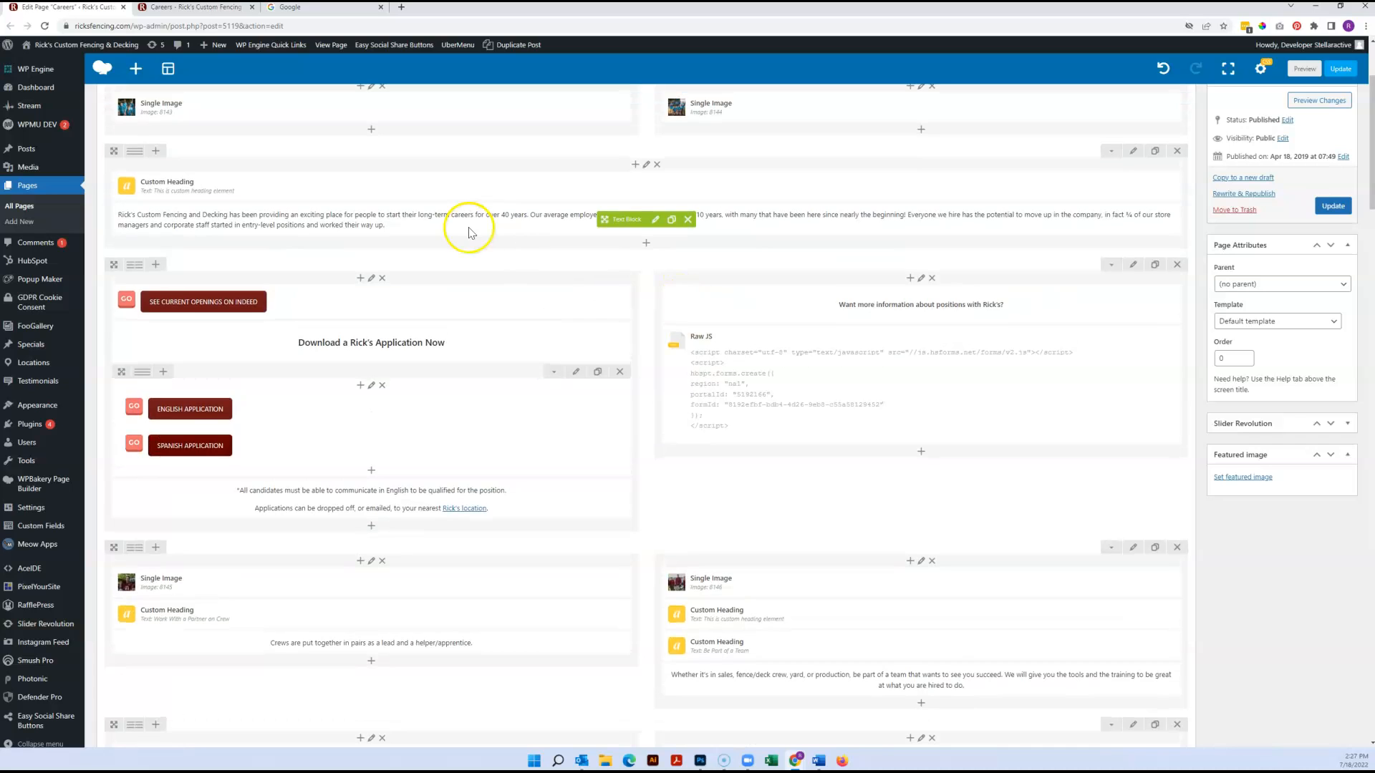
pyautogui.scroll(3, 466, 230)
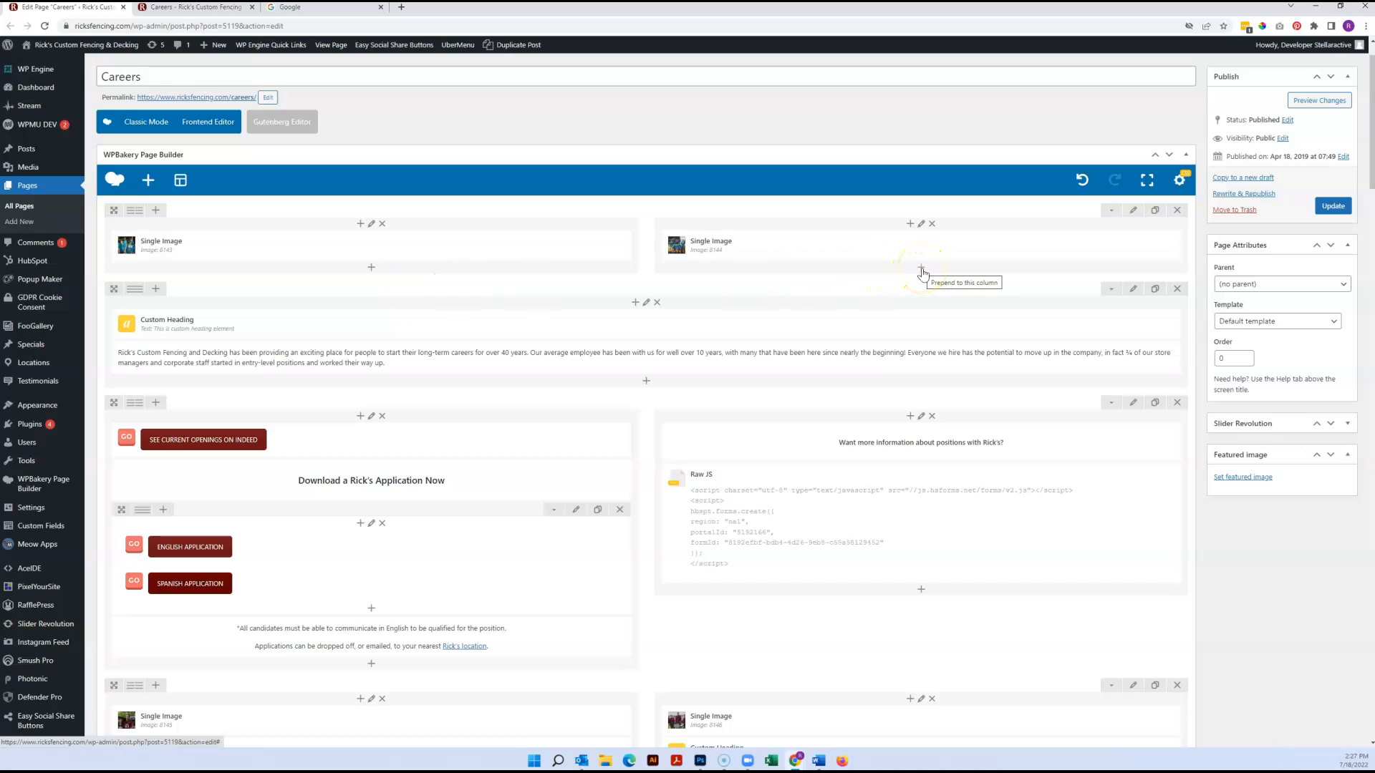
pyautogui.click(910, 225)
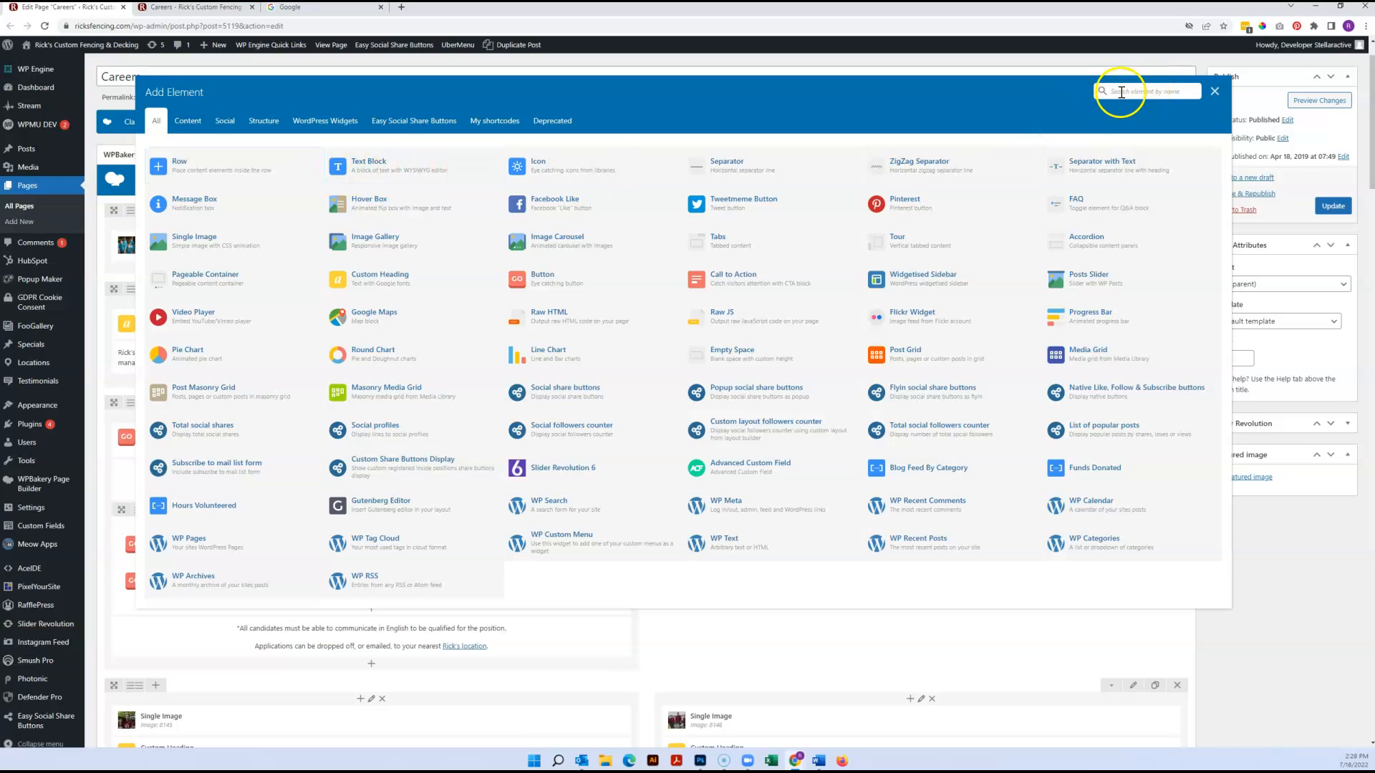
pyautogui.click(1146, 93)
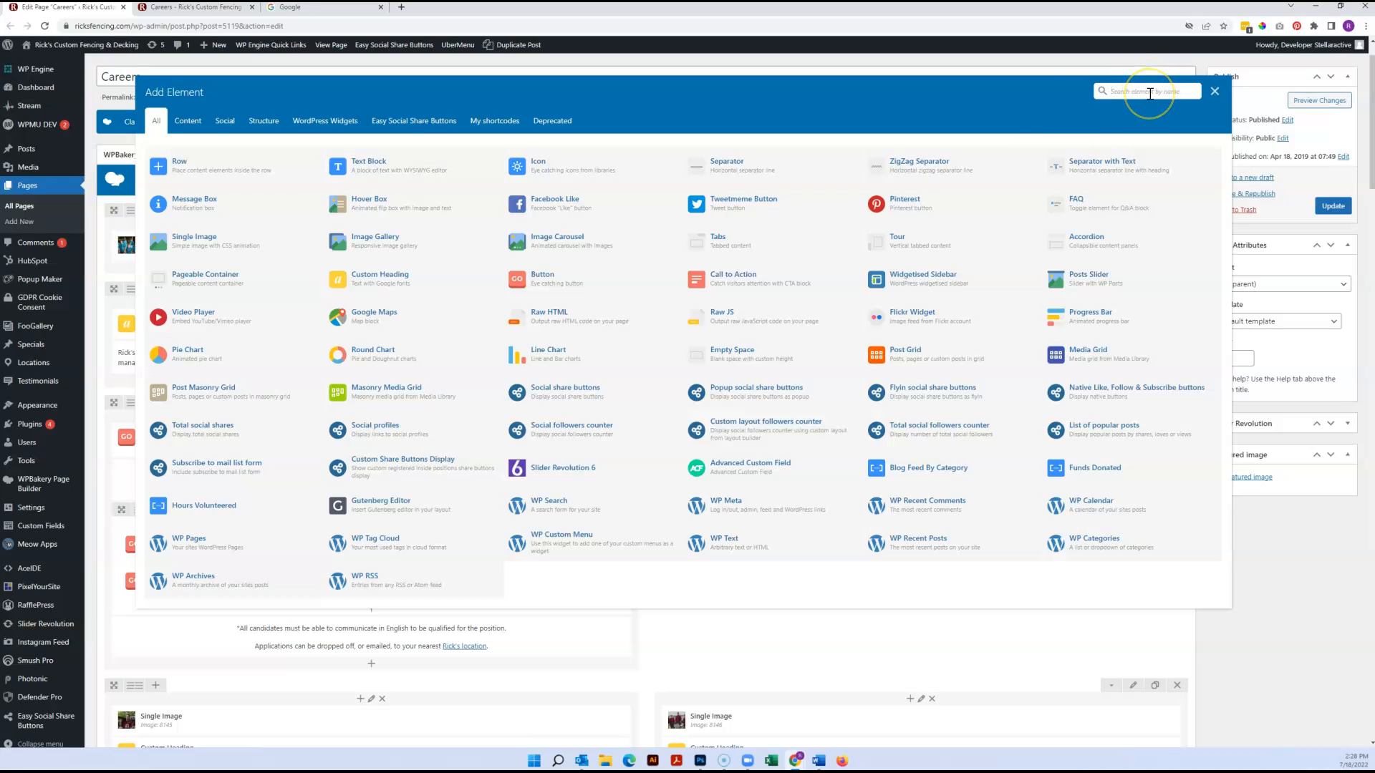
pyautogui.click(1150, 94)
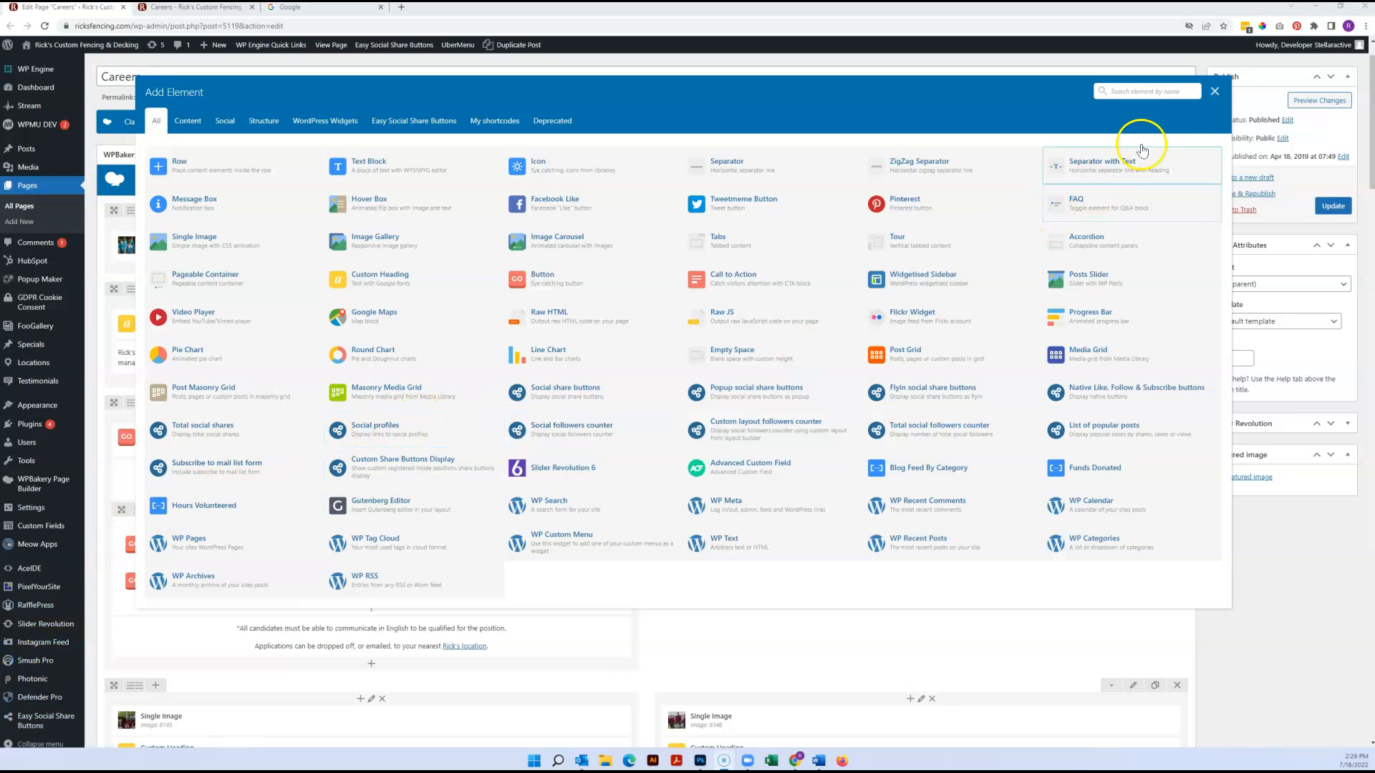
pyautogui.click(1214, 91)
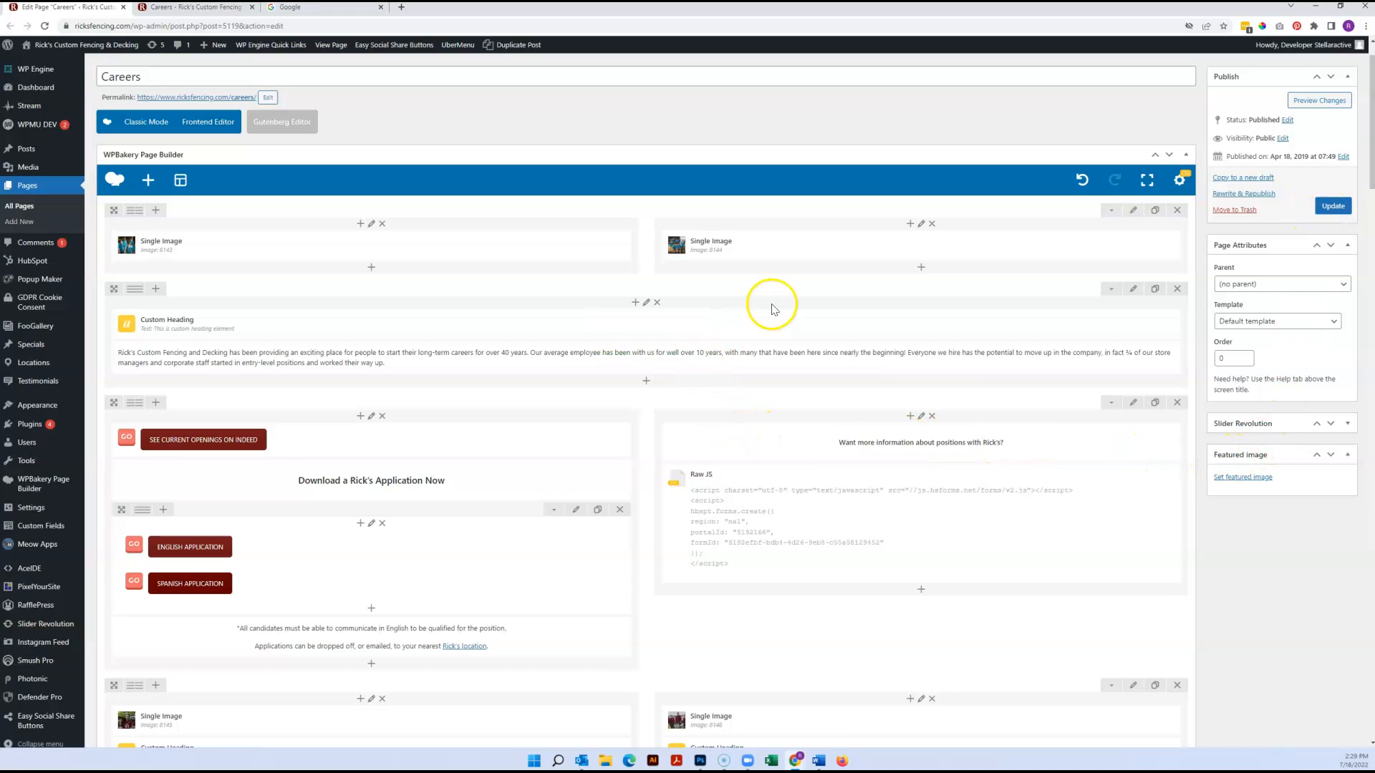
# Try moving the intro text, Raw JS and second Single Image into other rows, and reload the editor to discard the unsaved changes
pyautogui.moveTo(905, 252); pyautogui.dragTo(721, 238)
pyautogui.moveTo(617, 447); pyautogui.dragTo(308, 231)
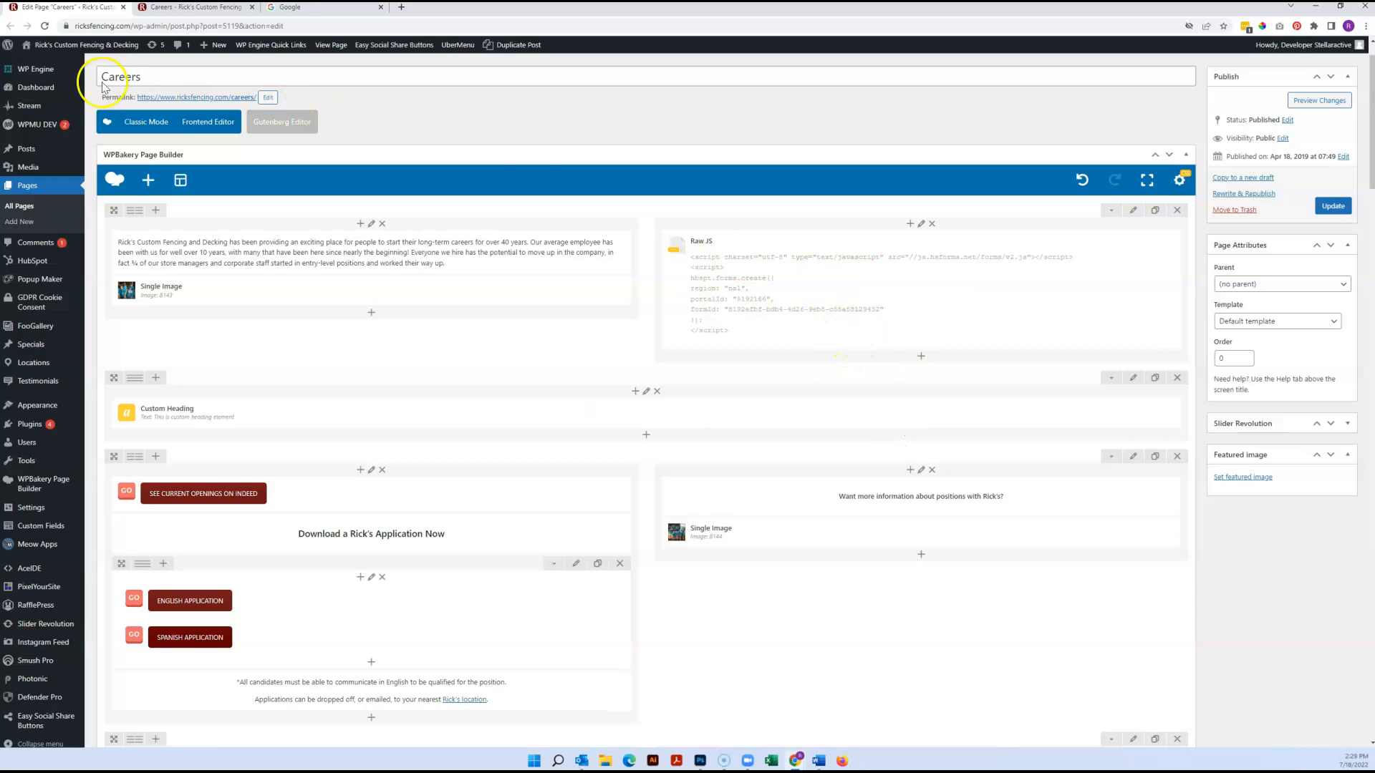
pyautogui.click(44, 27)
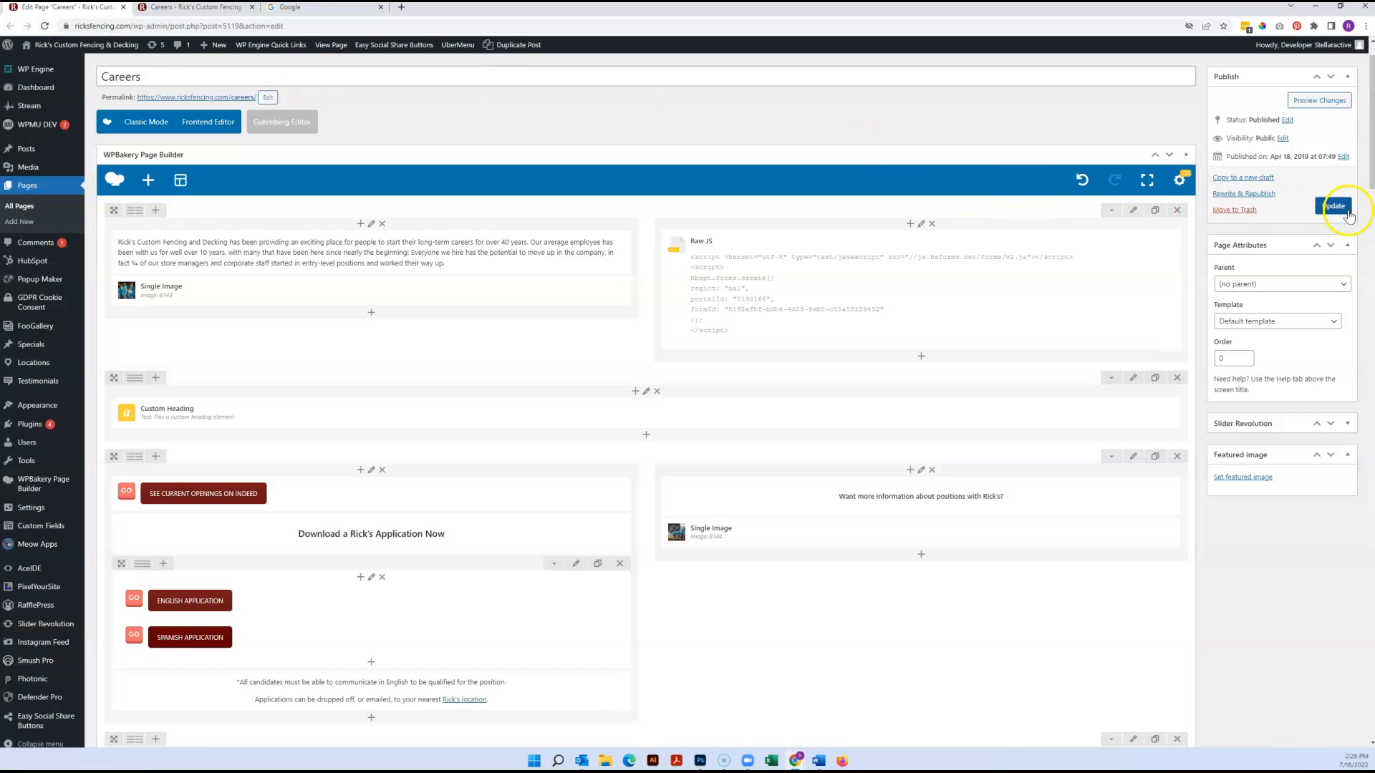
pyautogui.click(44, 26)
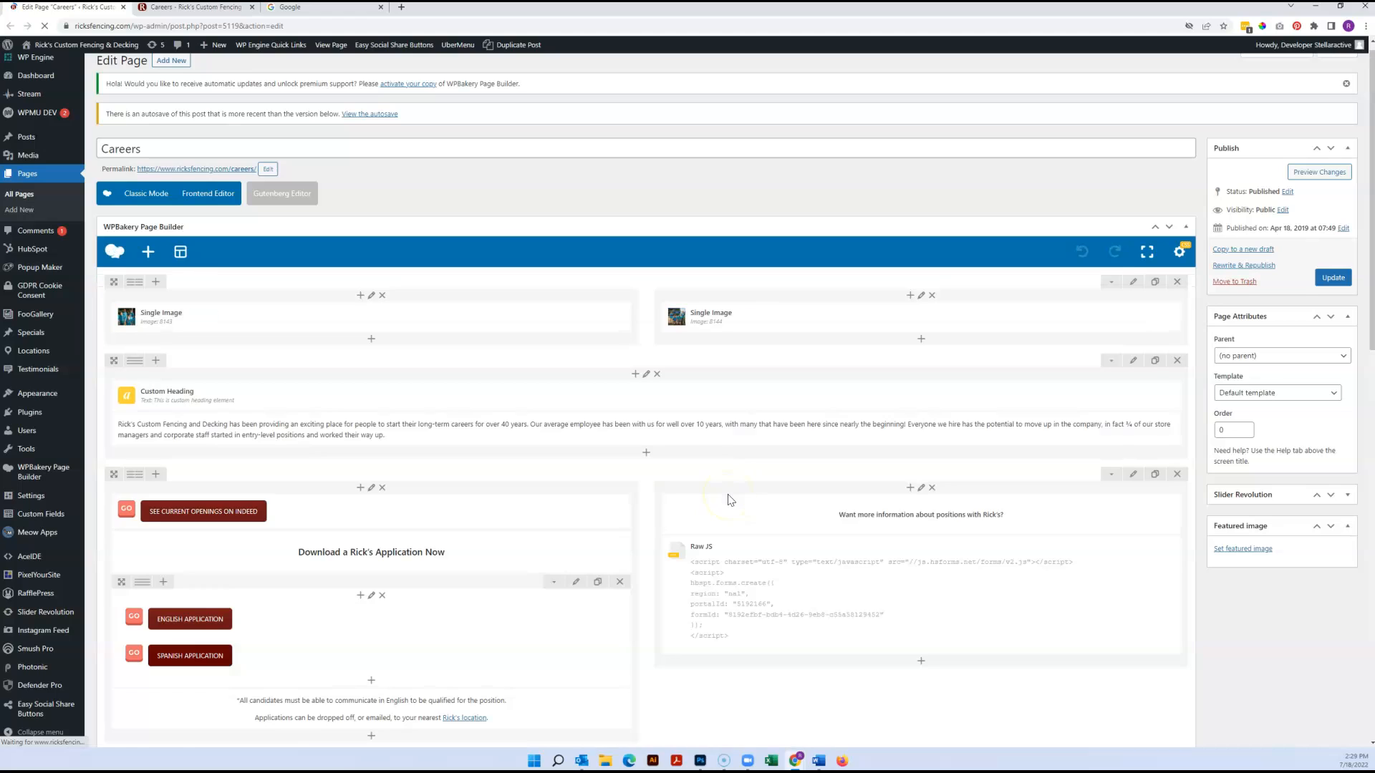
# Check the Careers layout in the editor against the live Careers page and return to the editor
pyautogui.scroll(-3, 616, 355)
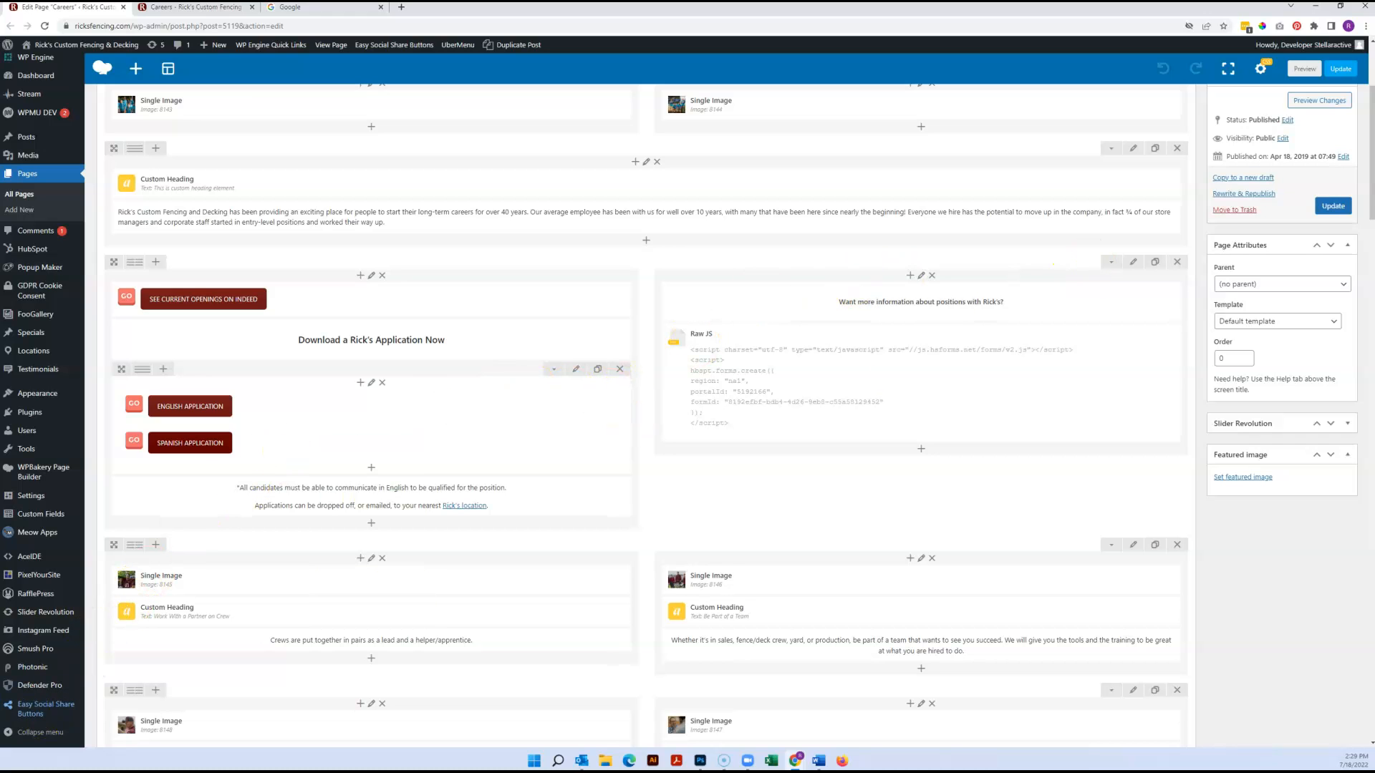
pyautogui.scroll(3, 301, 537)
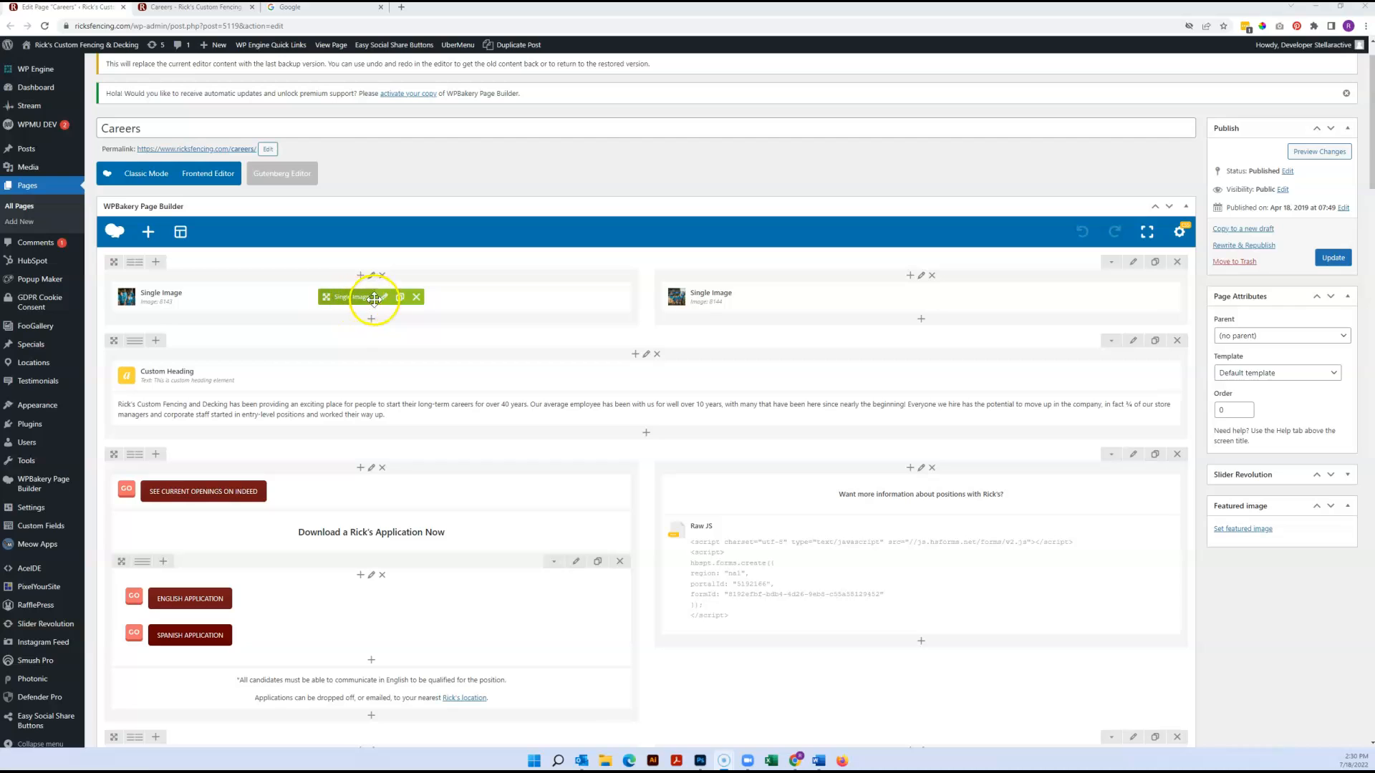
pyautogui.moveTo(366, 299)
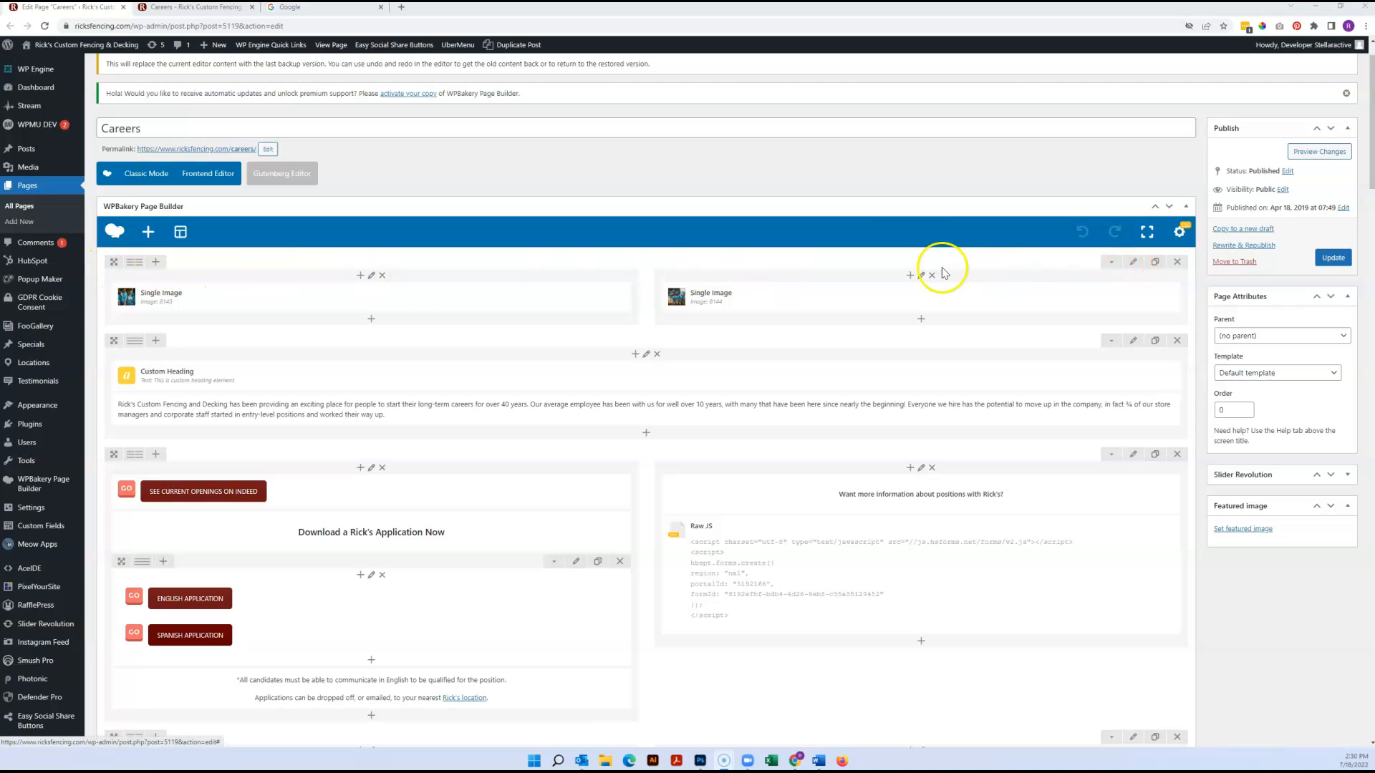
pyautogui.click(200, 7)
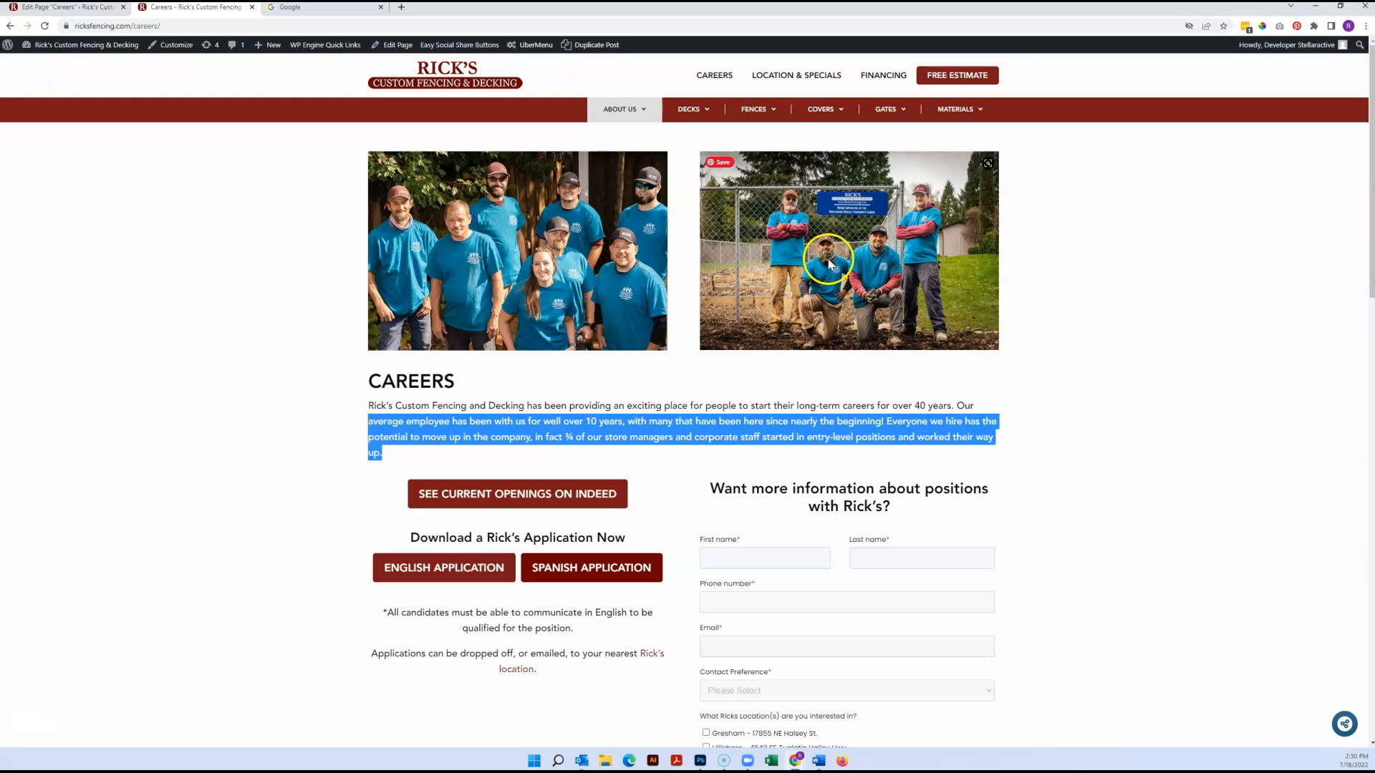
pyautogui.click(85, 8)
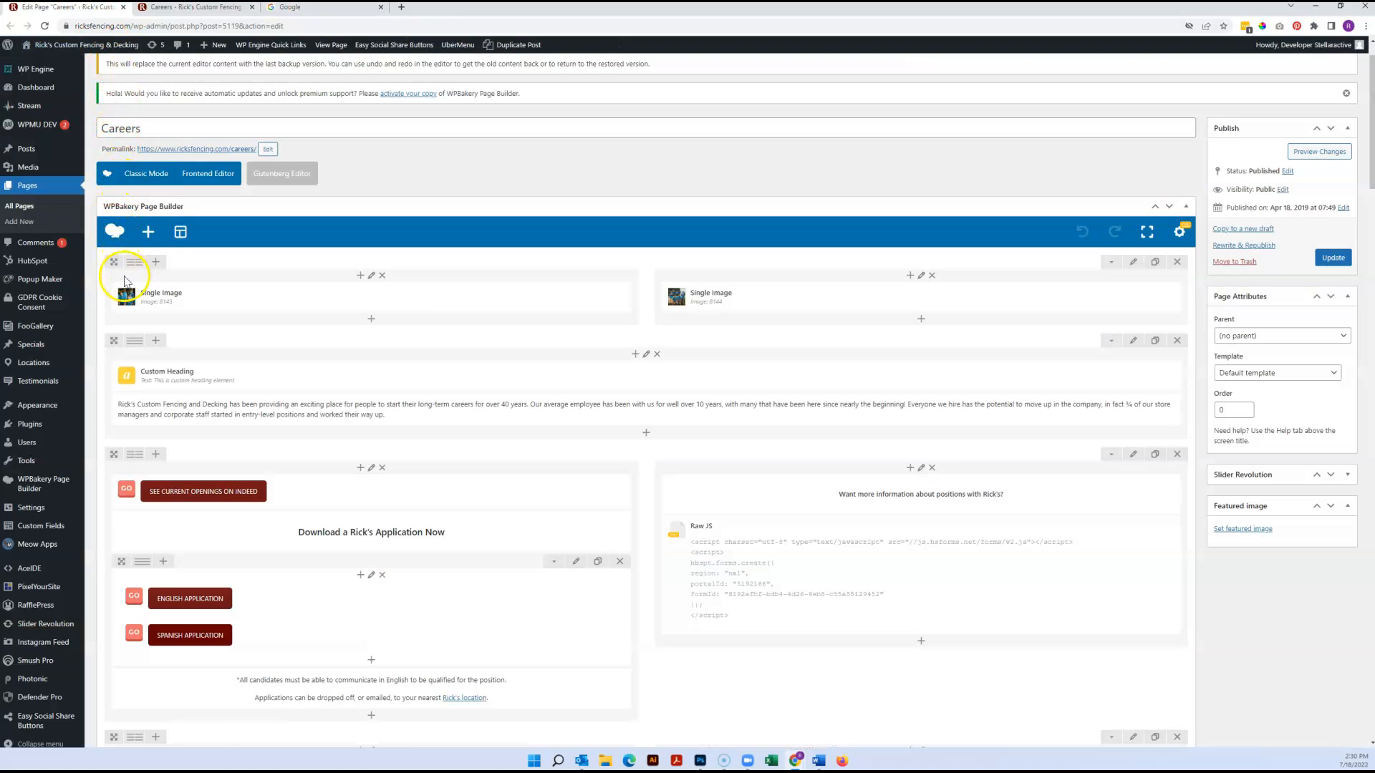
# Look over the column layout options for the top image row and split it into three equal 1/3 columns
pyautogui.moveTo(136, 267)
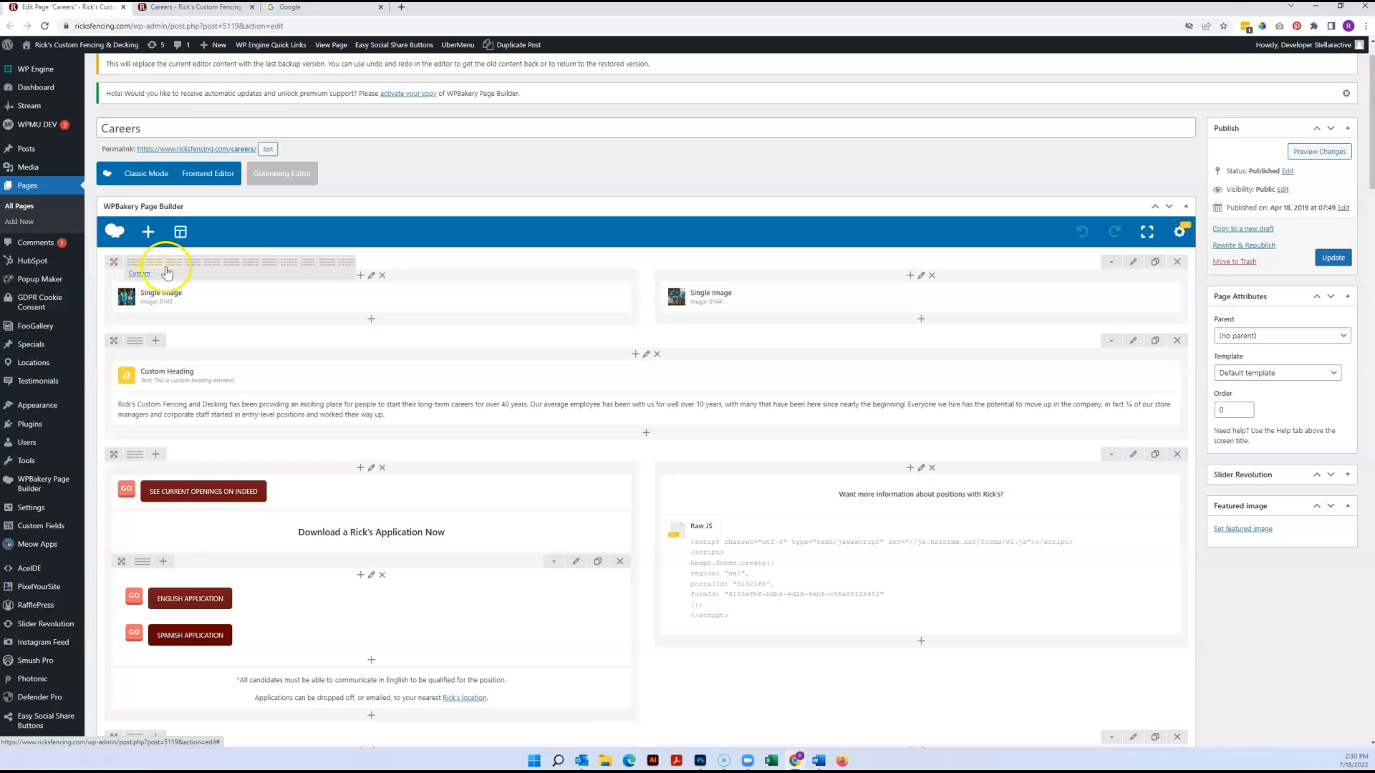
pyautogui.click(332, 265)
pyautogui.click(293, 268)
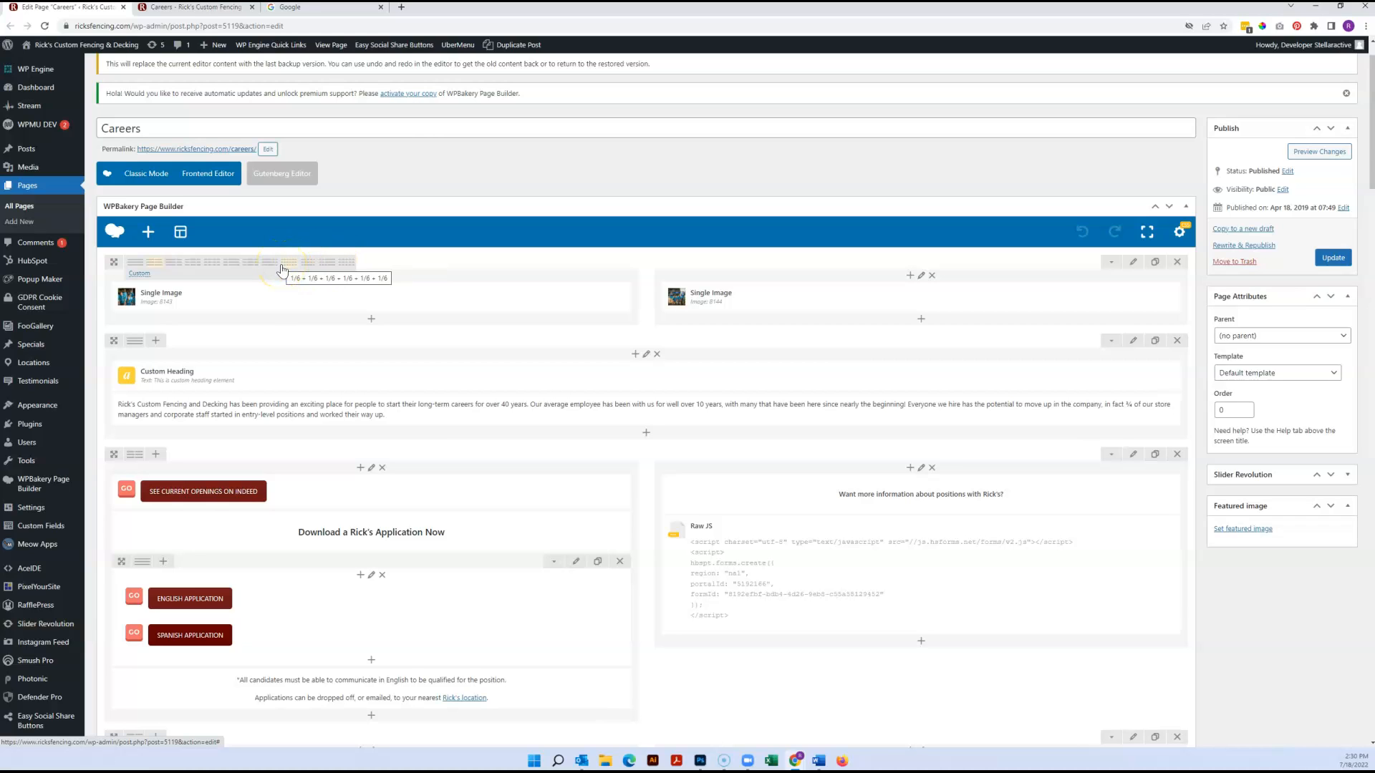
pyautogui.click(271, 267)
pyautogui.click(250, 267)
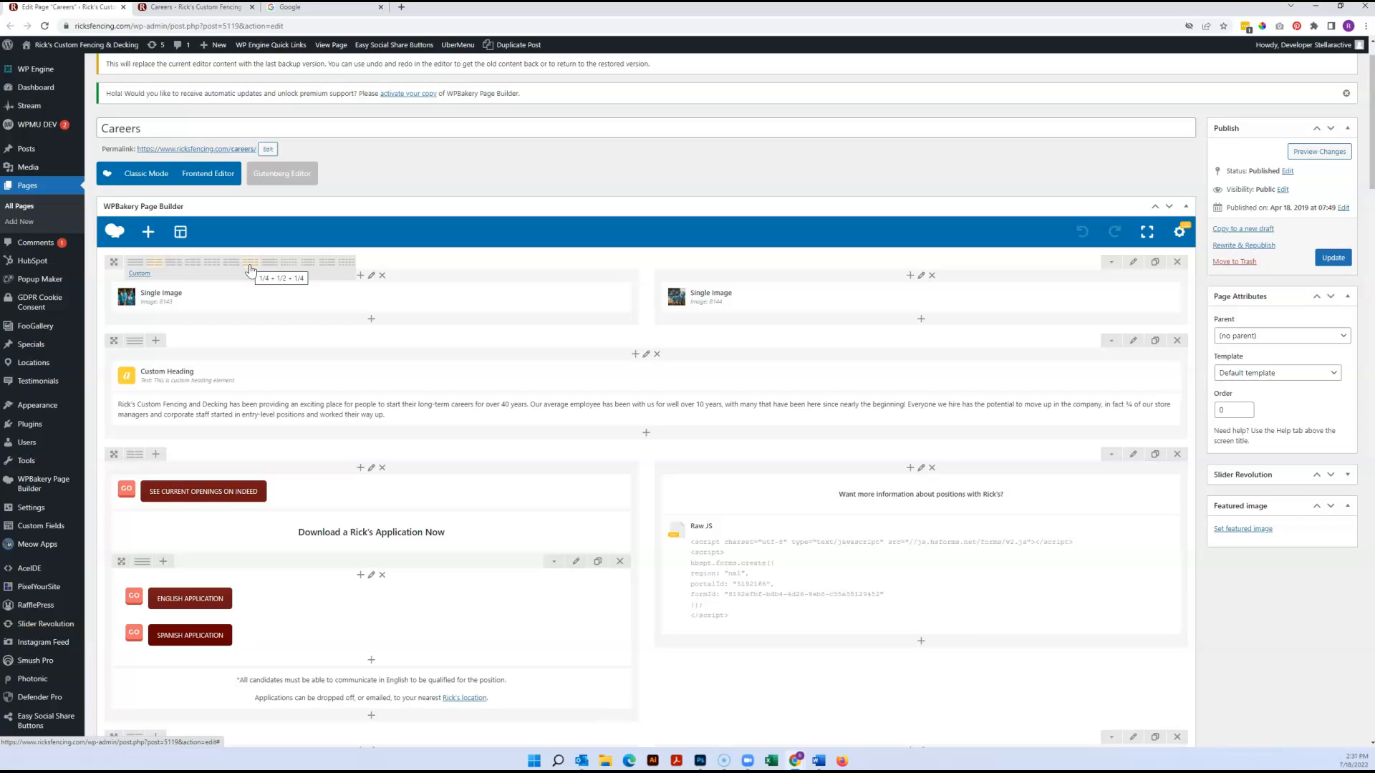
pyautogui.click(210, 273)
pyautogui.click(194, 265)
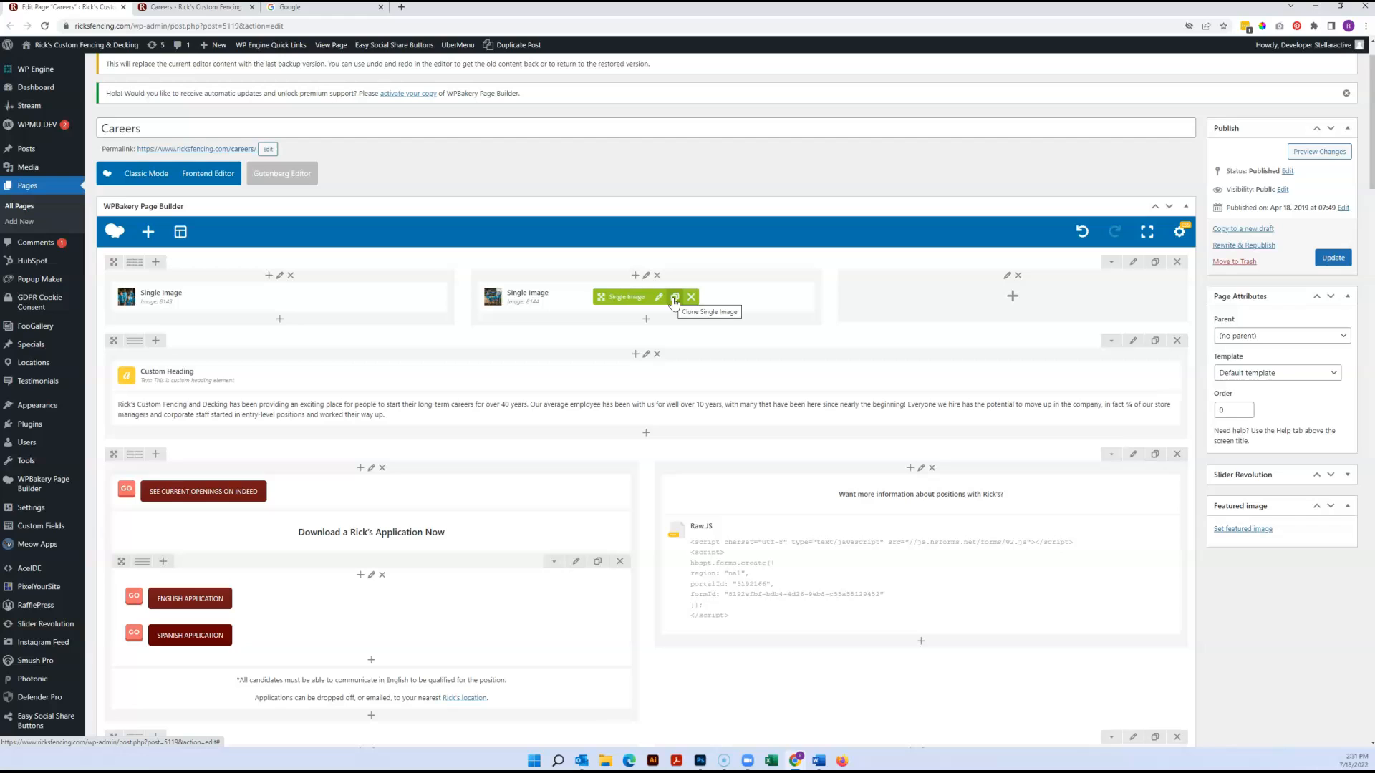
# Duplicate the second Single Image, move one into the empty third column, and view its settings without saving
pyautogui.click(674, 299)
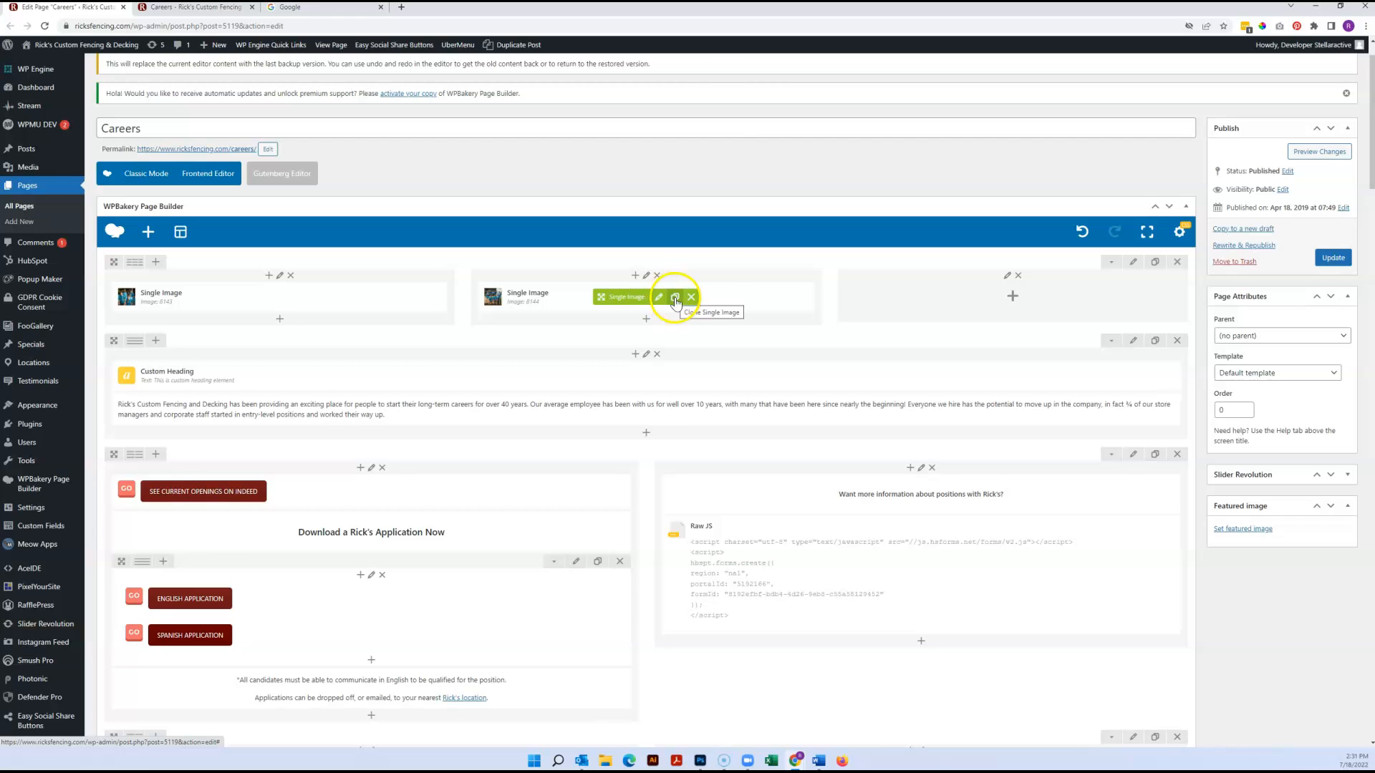
pyautogui.moveTo(616, 297); pyautogui.dragTo(930, 295)
pyautogui.click(1025, 296)
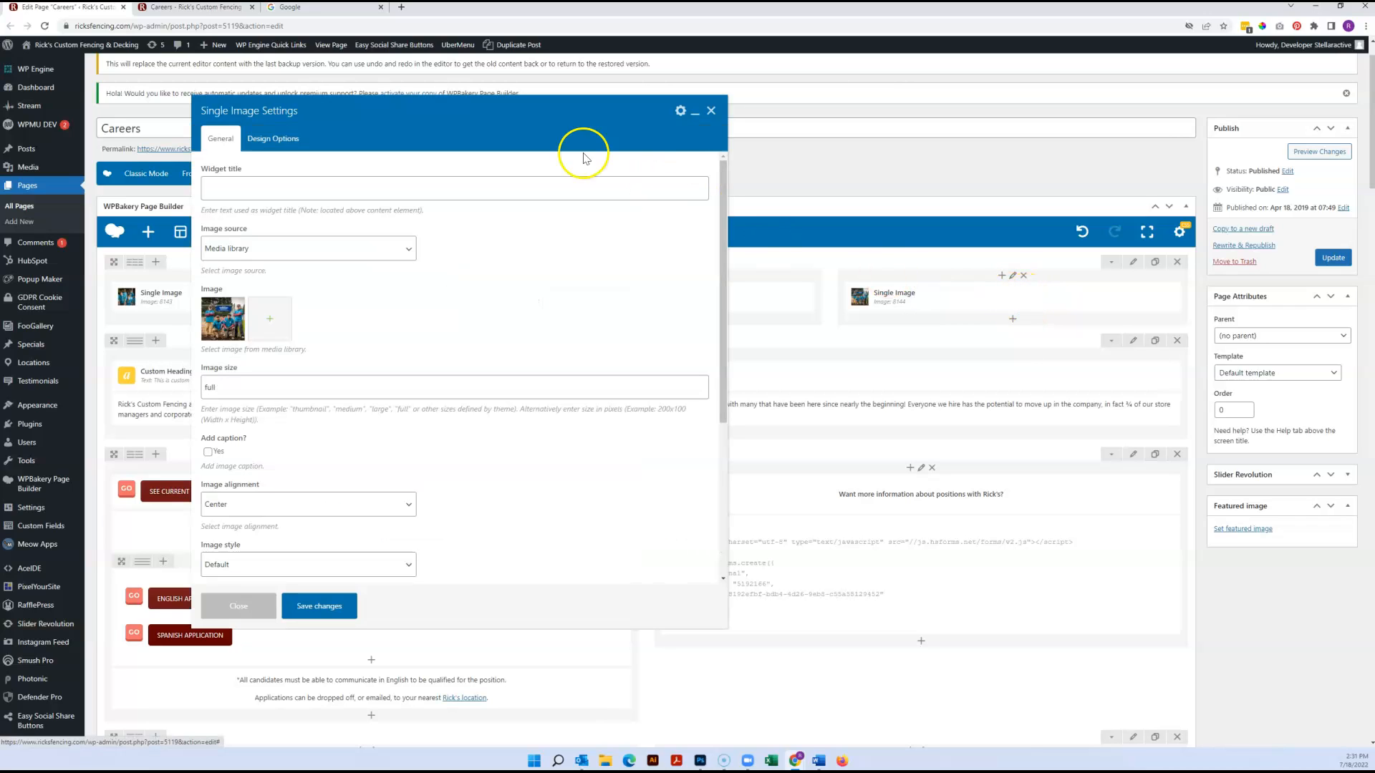
pyautogui.click(711, 110)
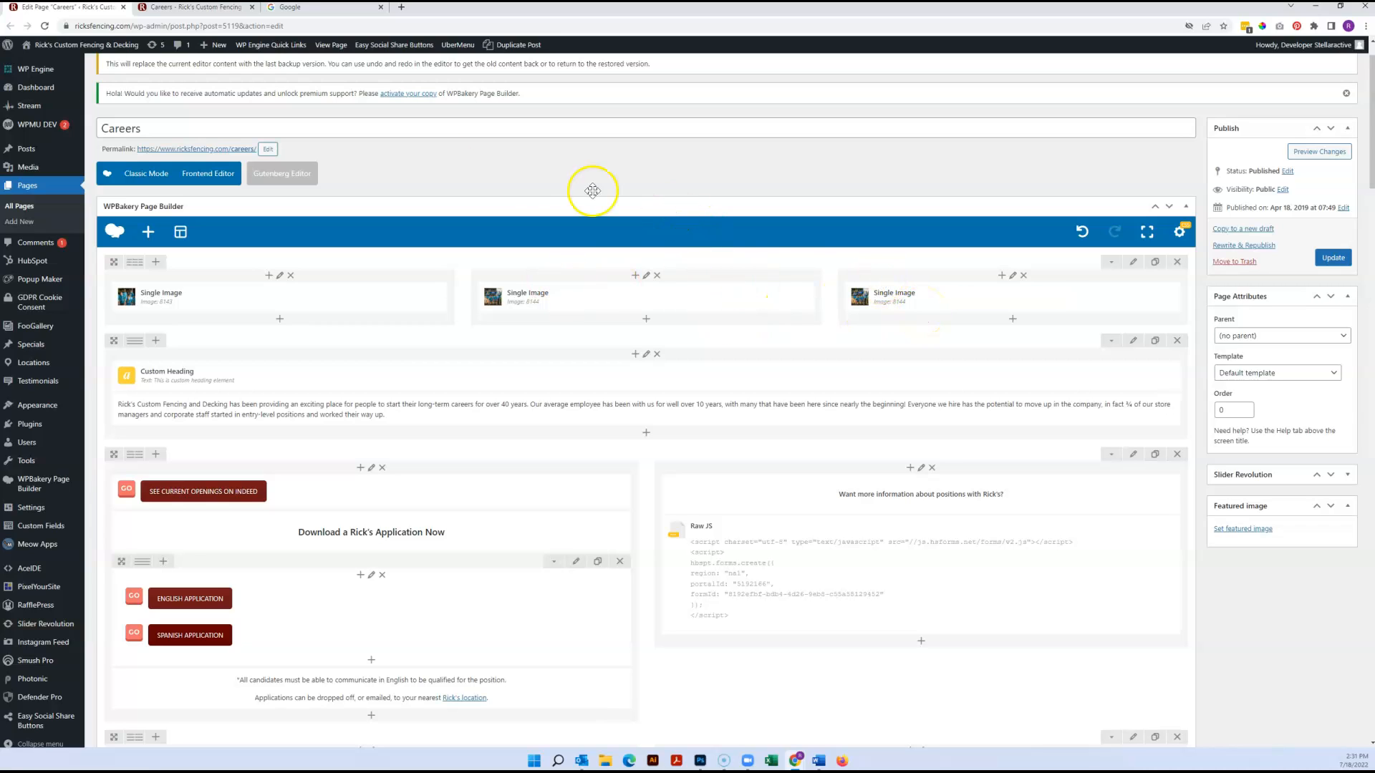
pyautogui.scroll(-1, 614, 239)
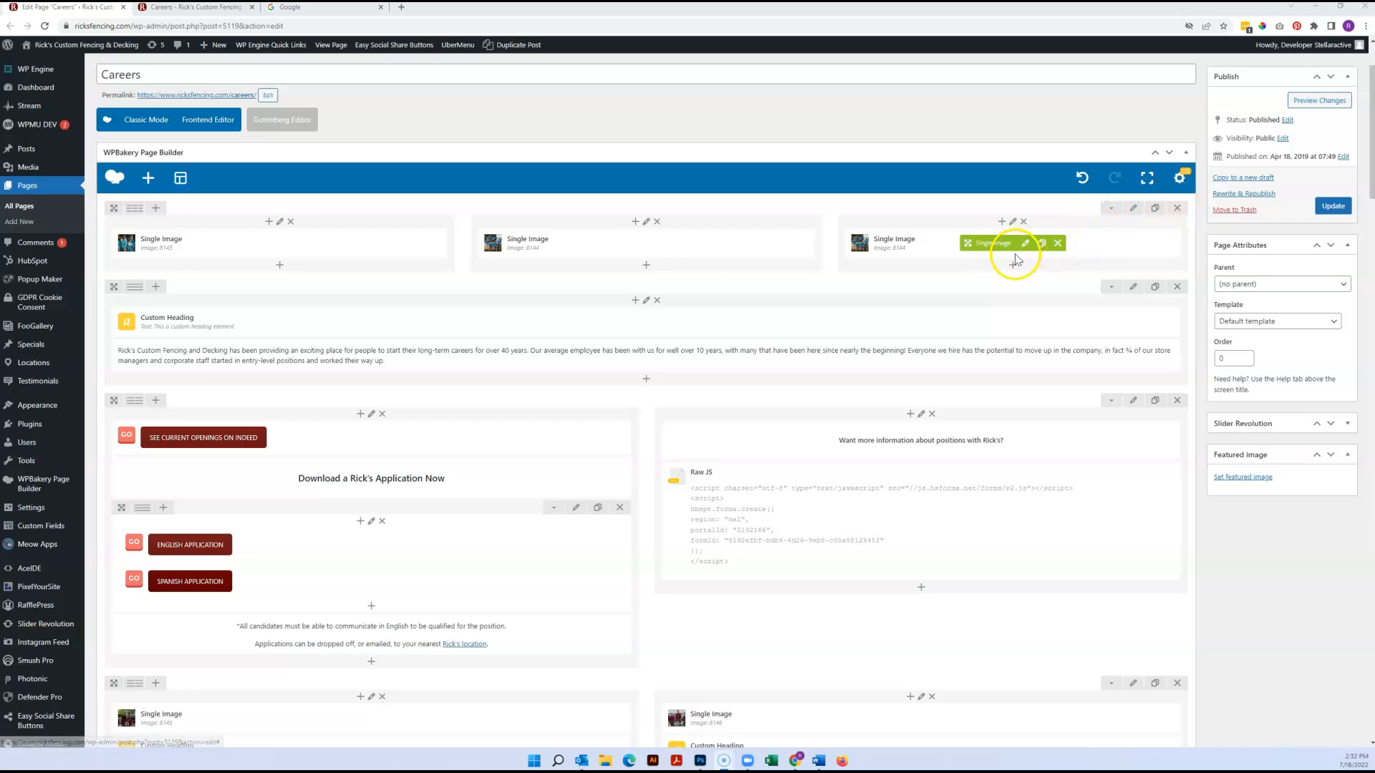
# Delete the Single Image in the third column and set the top row back to two equal 1/2 columns
pyautogui.click(1058, 247)
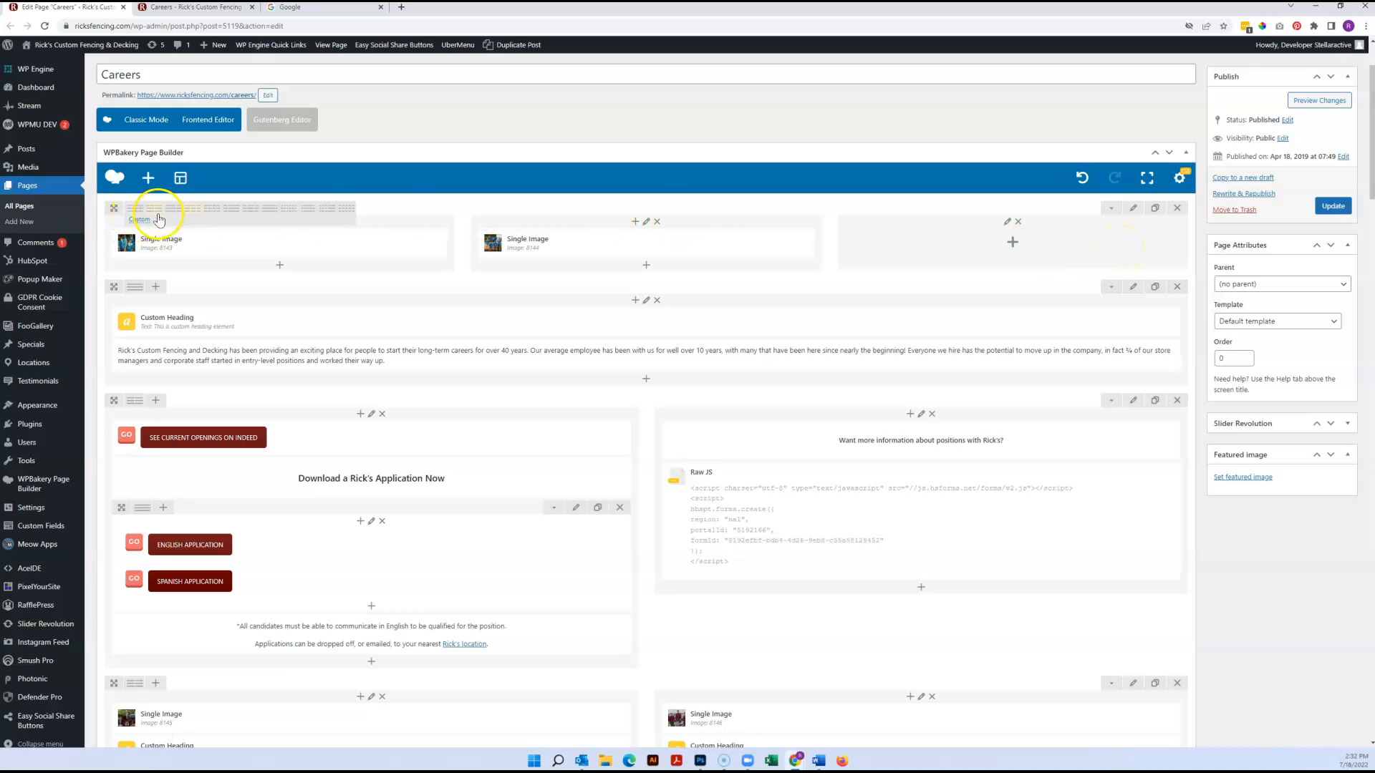
pyautogui.click(155, 212)
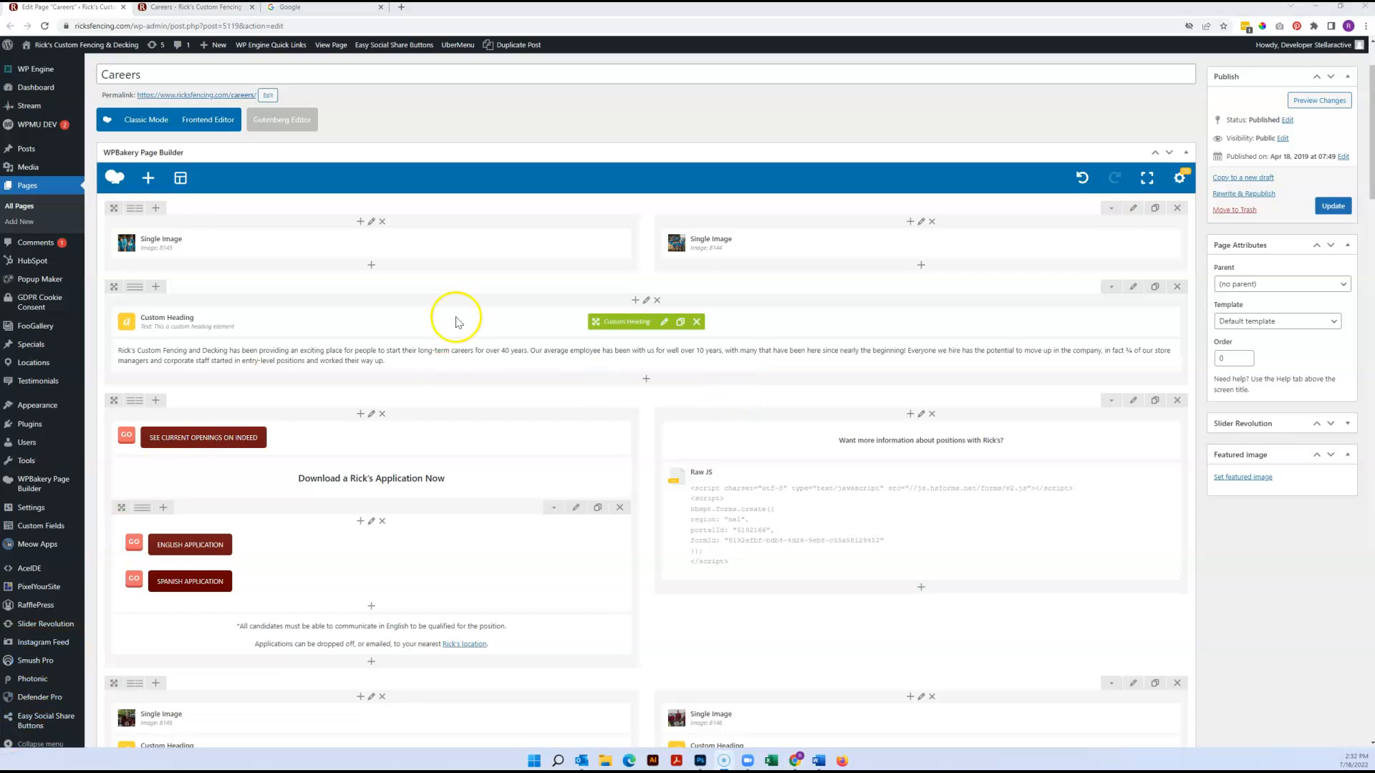
pyautogui.moveTo(336, 245)
pyautogui.moveTo(338, 244)
pyautogui.mouseDown()
pyautogui.moveTo(677, 242)
pyautogui.moveTo(378, 244)
pyautogui.moveTo(351, 377)
pyautogui.moveTo(353, 246)
pyautogui.mouseUp()
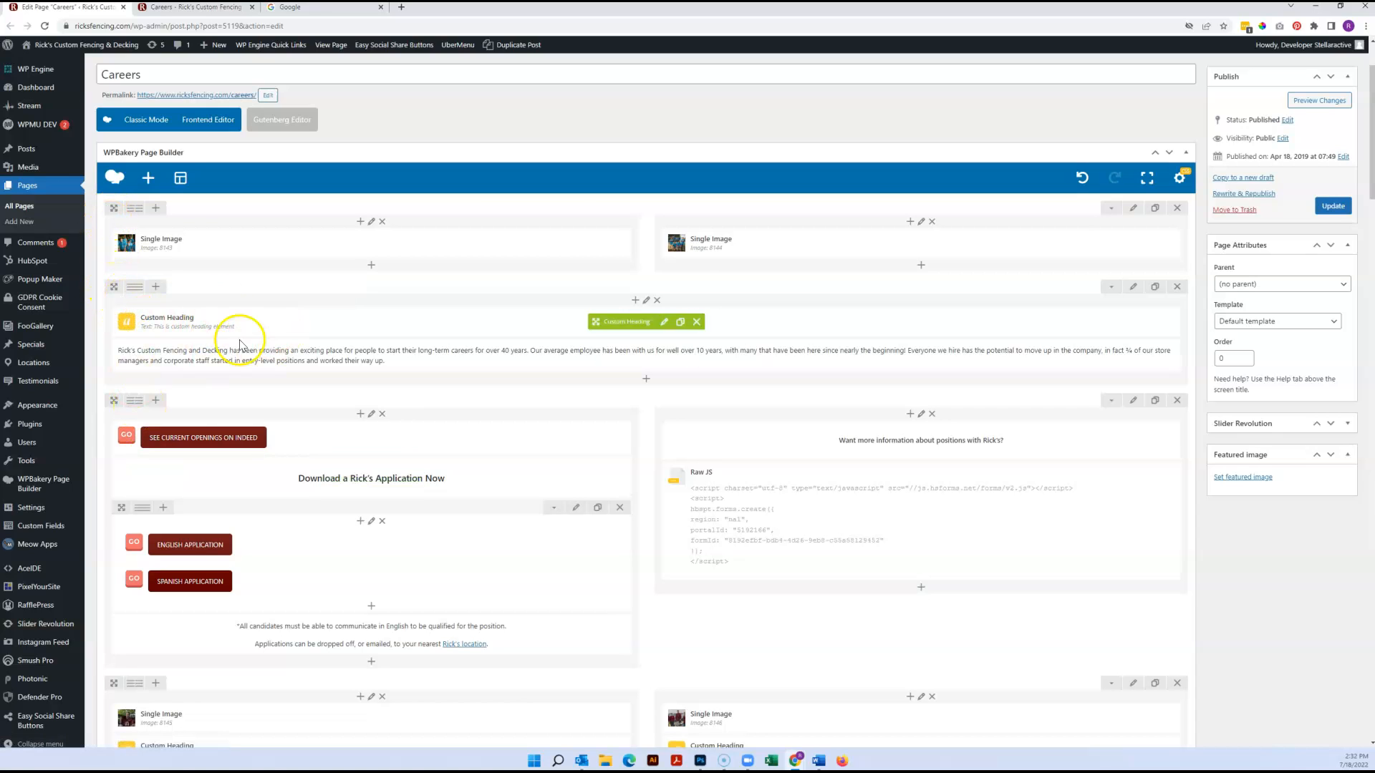
# Move the Custom Heading and intro text row above the image row, then check the live Careers page and return to the editor
pyautogui.moveTo(113, 284); pyautogui.dragTo(270, 221)
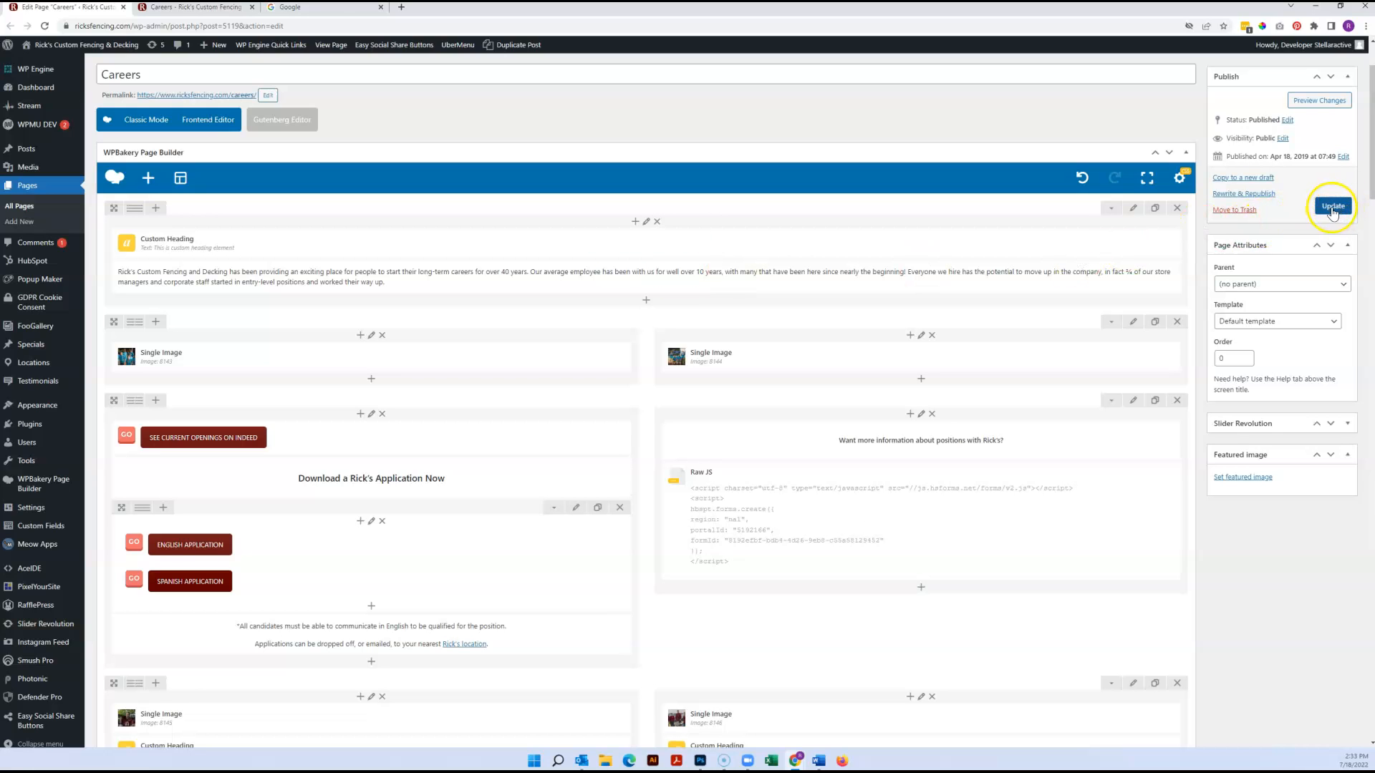
pyautogui.click(191, 7)
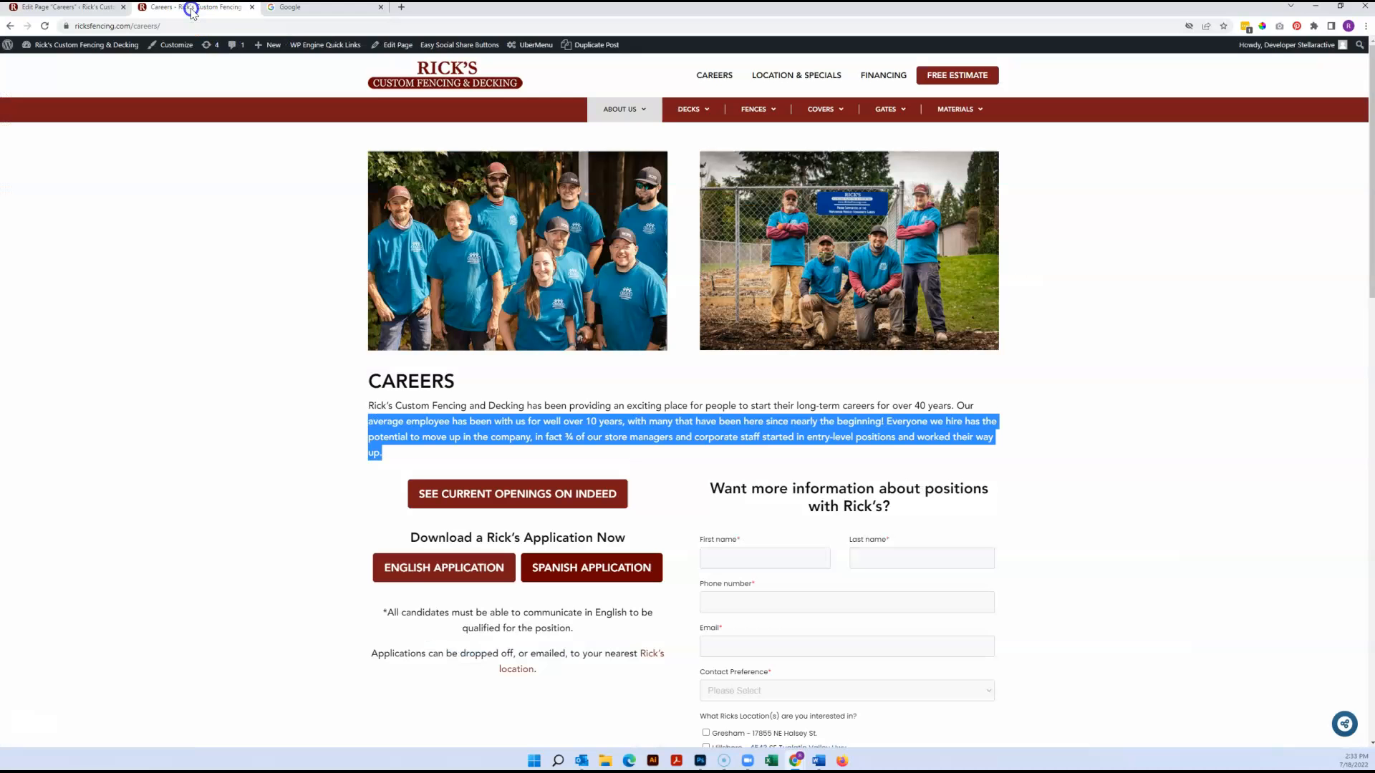
pyautogui.click(43, 26)
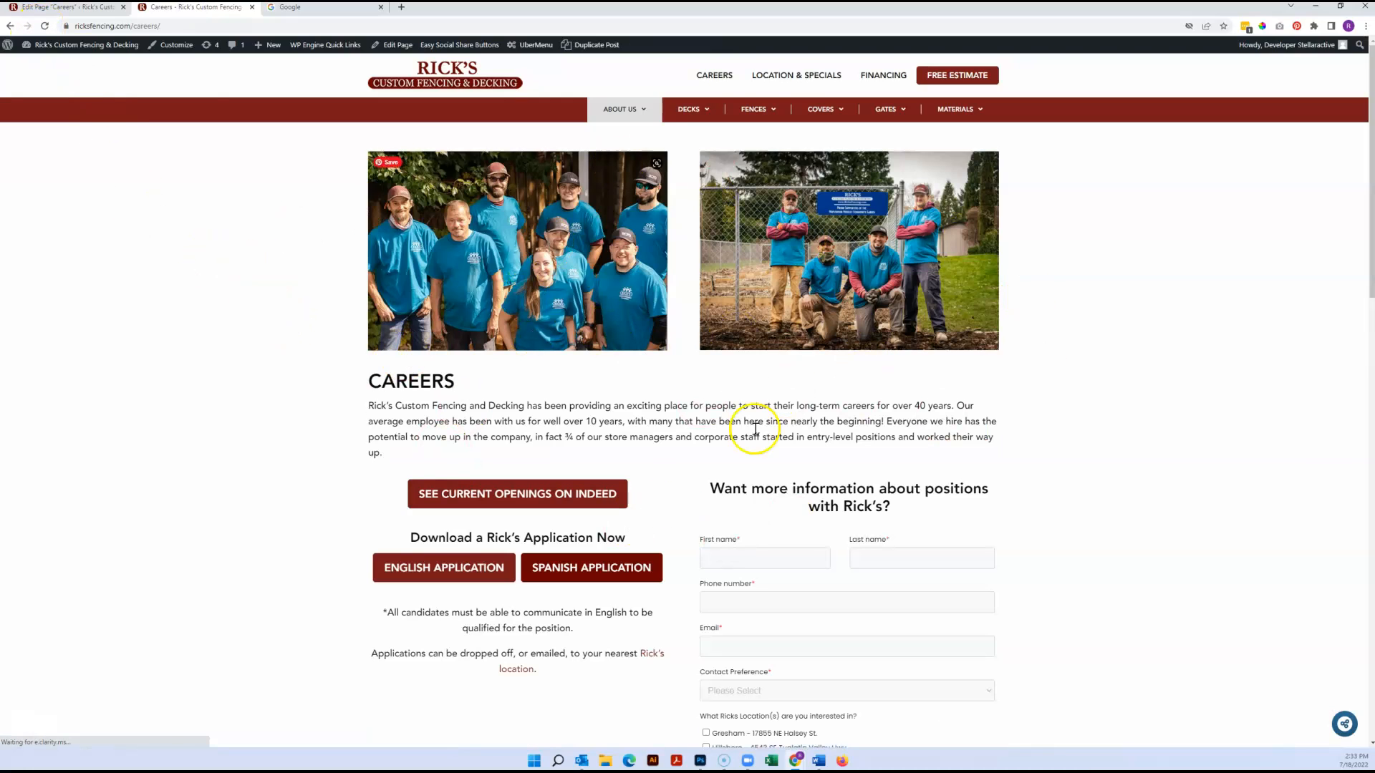
pyautogui.click(88, 8)
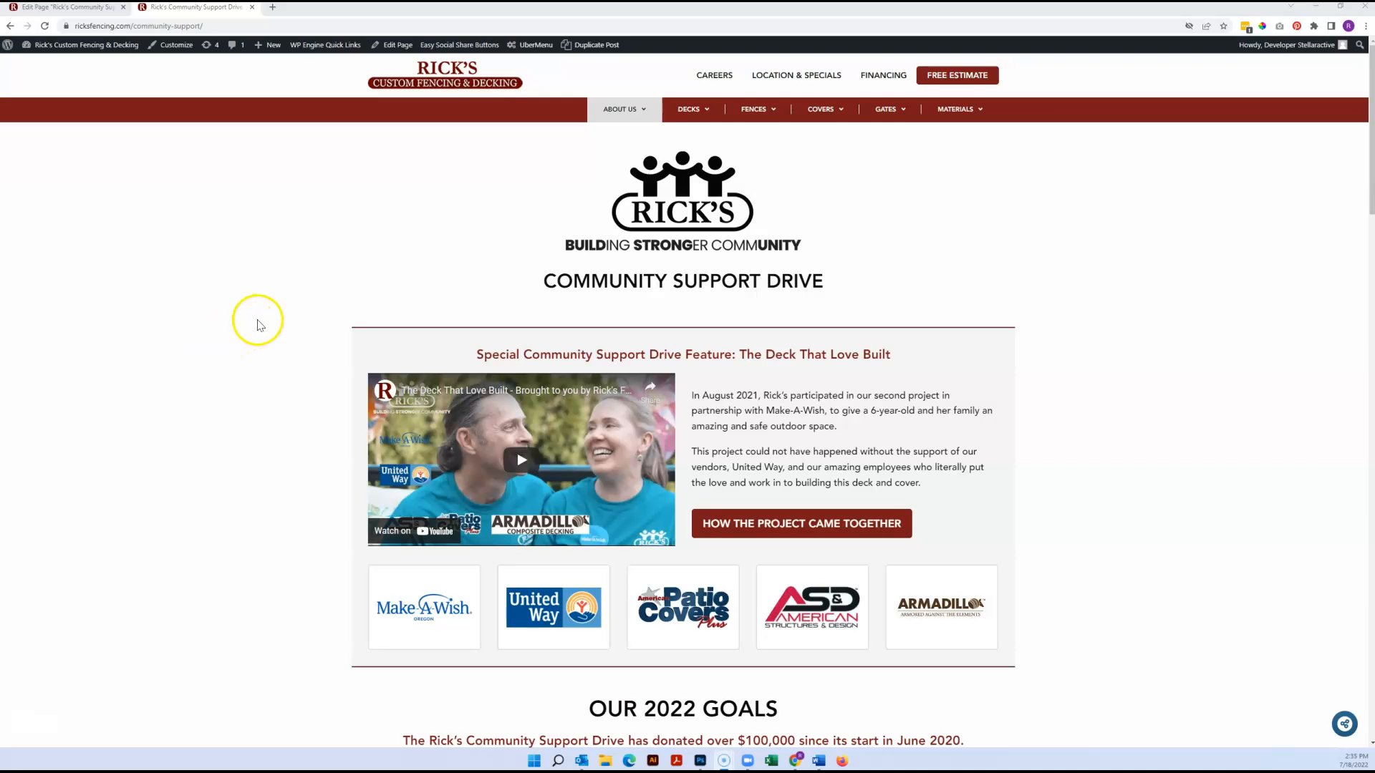
# Compare the sections of the live Community Support Drive page with the rows and nested inner rows in its editor
pyautogui.moveTo(616, 124)
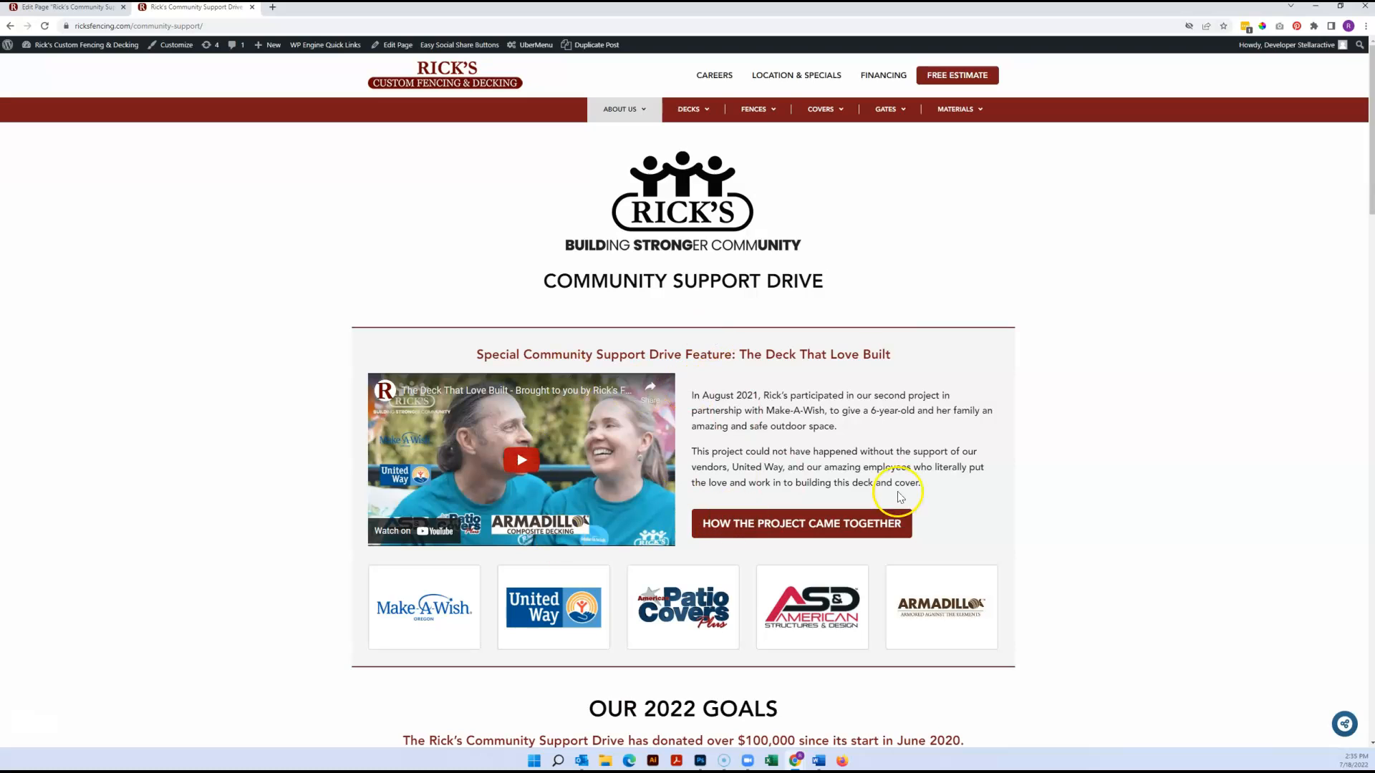
pyautogui.scroll(-1, 1047, 475)
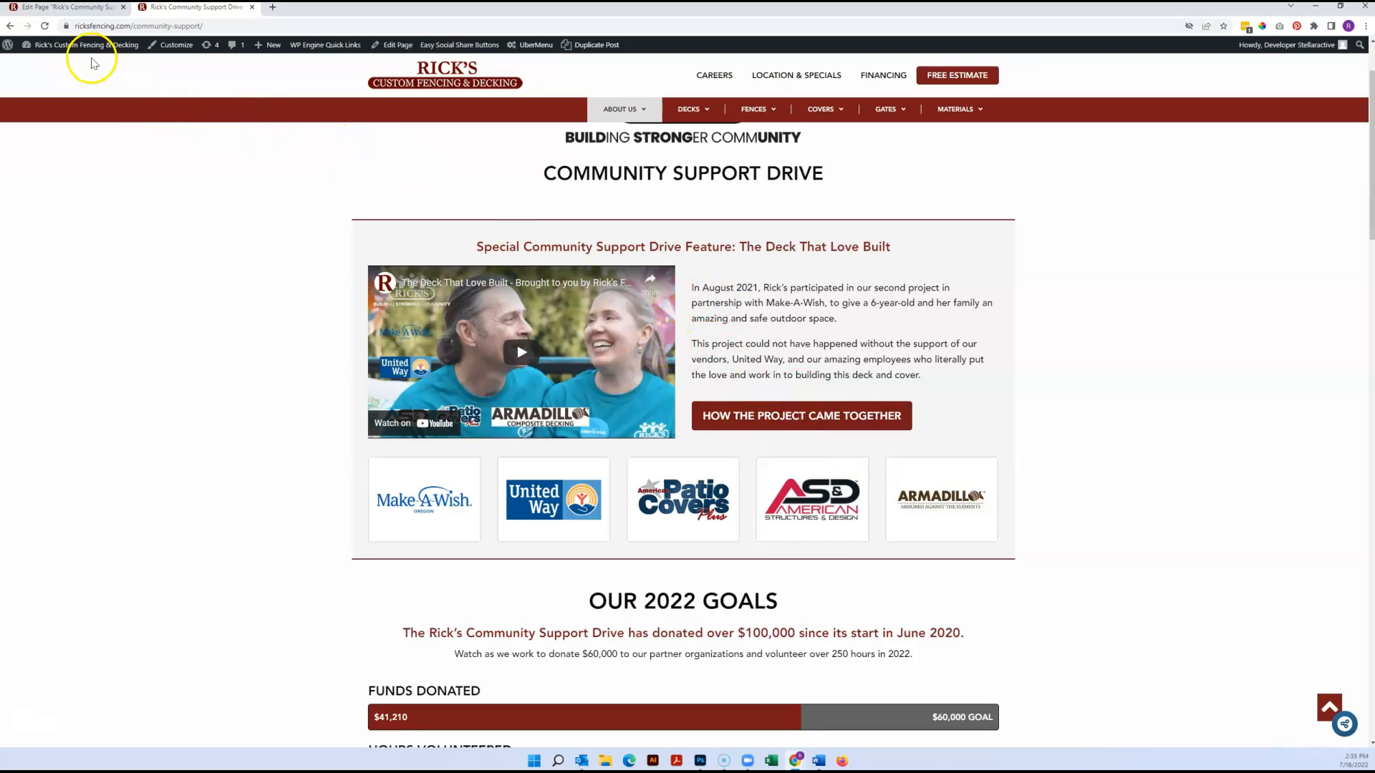
pyautogui.click(82, 14)
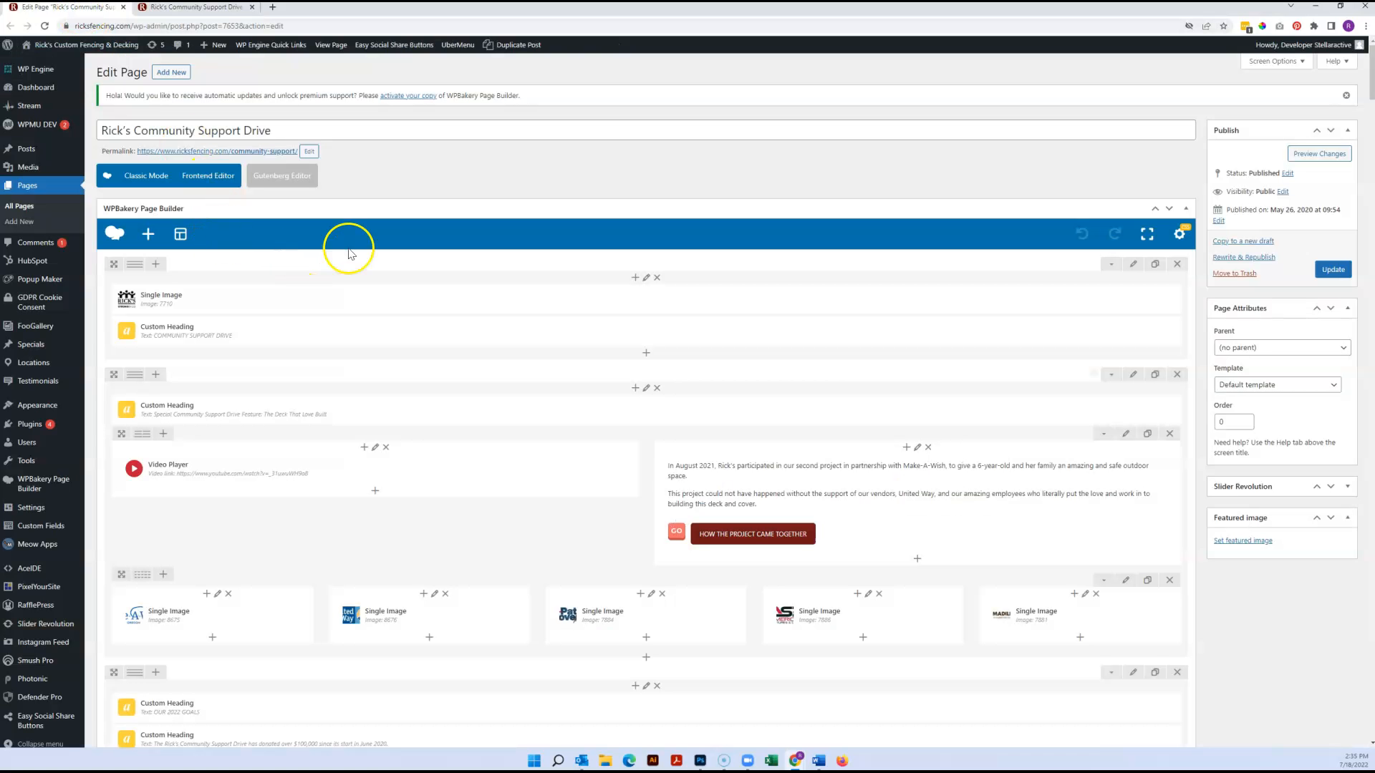
pyautogui.scroll(-1, 356, 249)
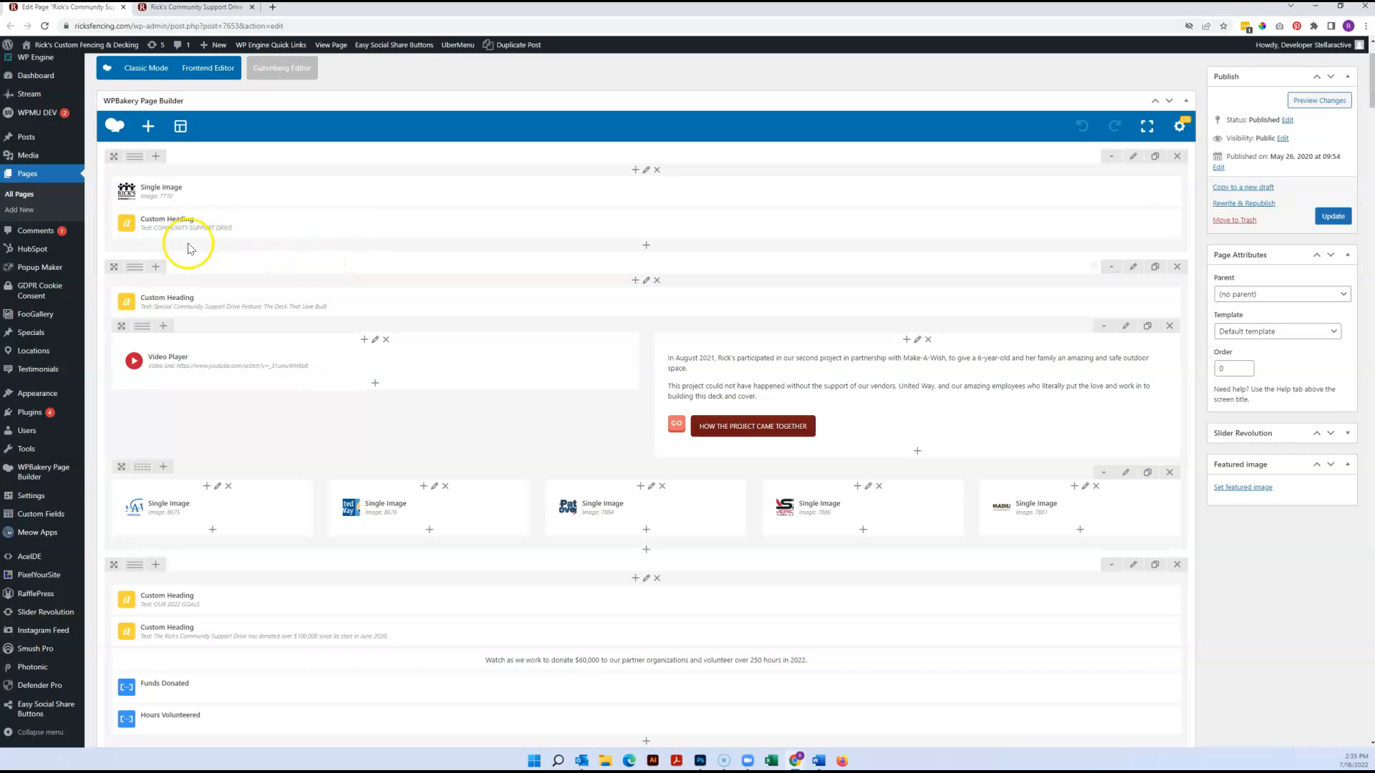
pyautogui.click(188, 7)
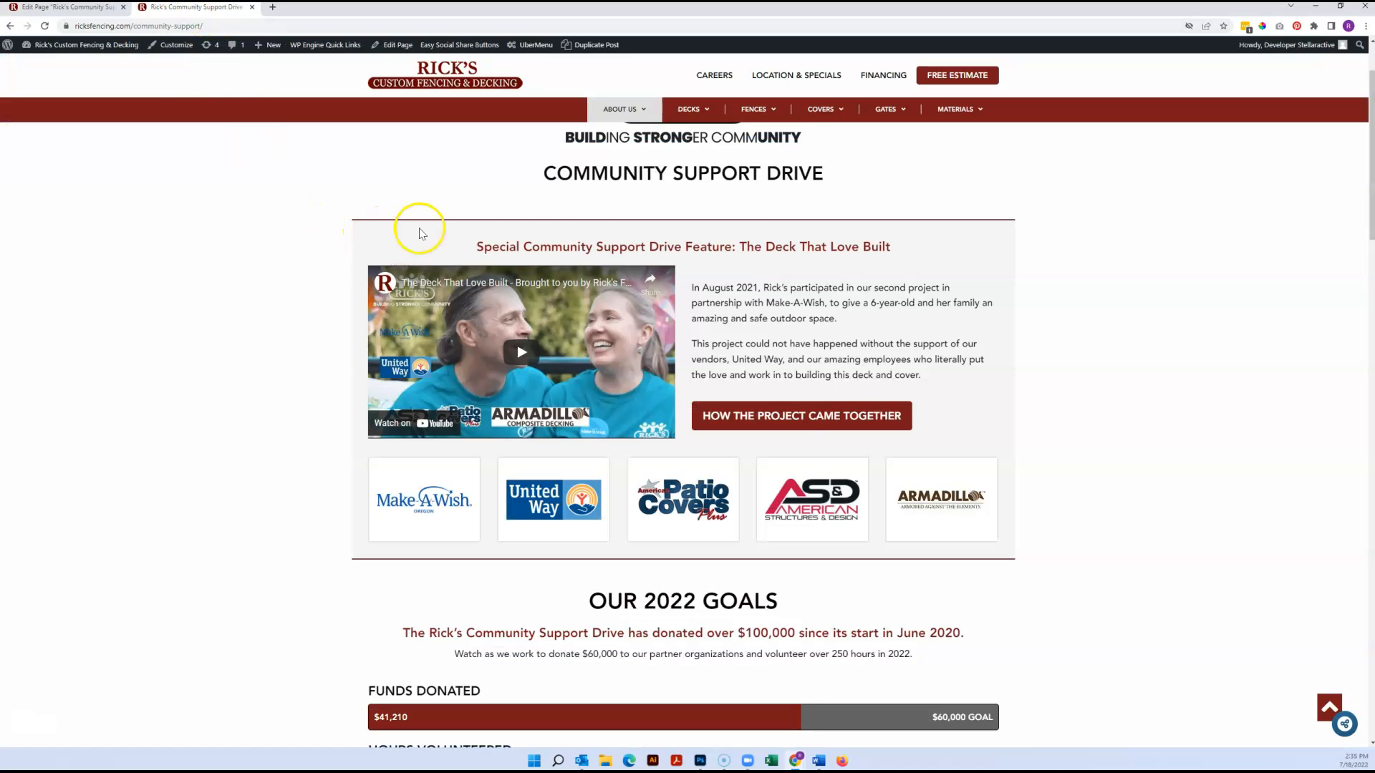
pyautogui.click(57, 11)
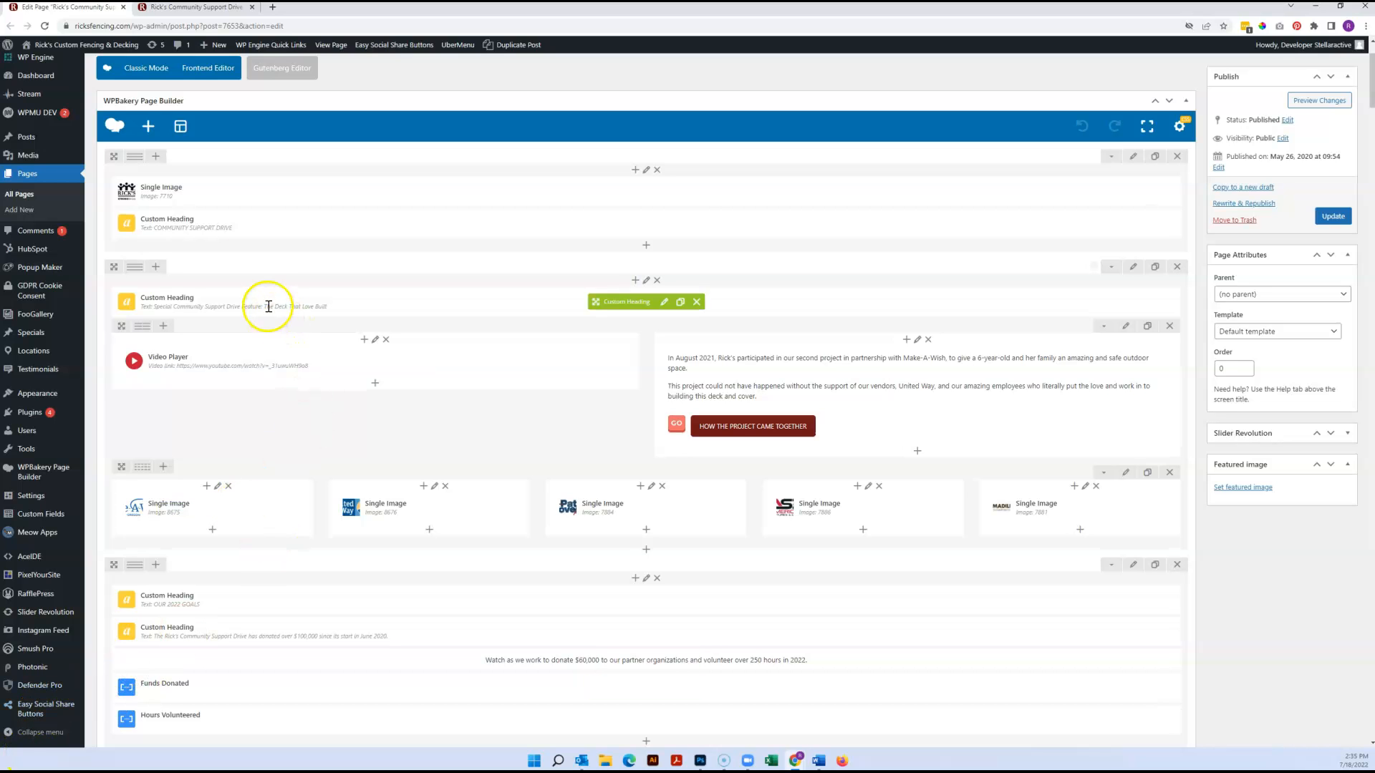
pyautogui.click(167, 9)
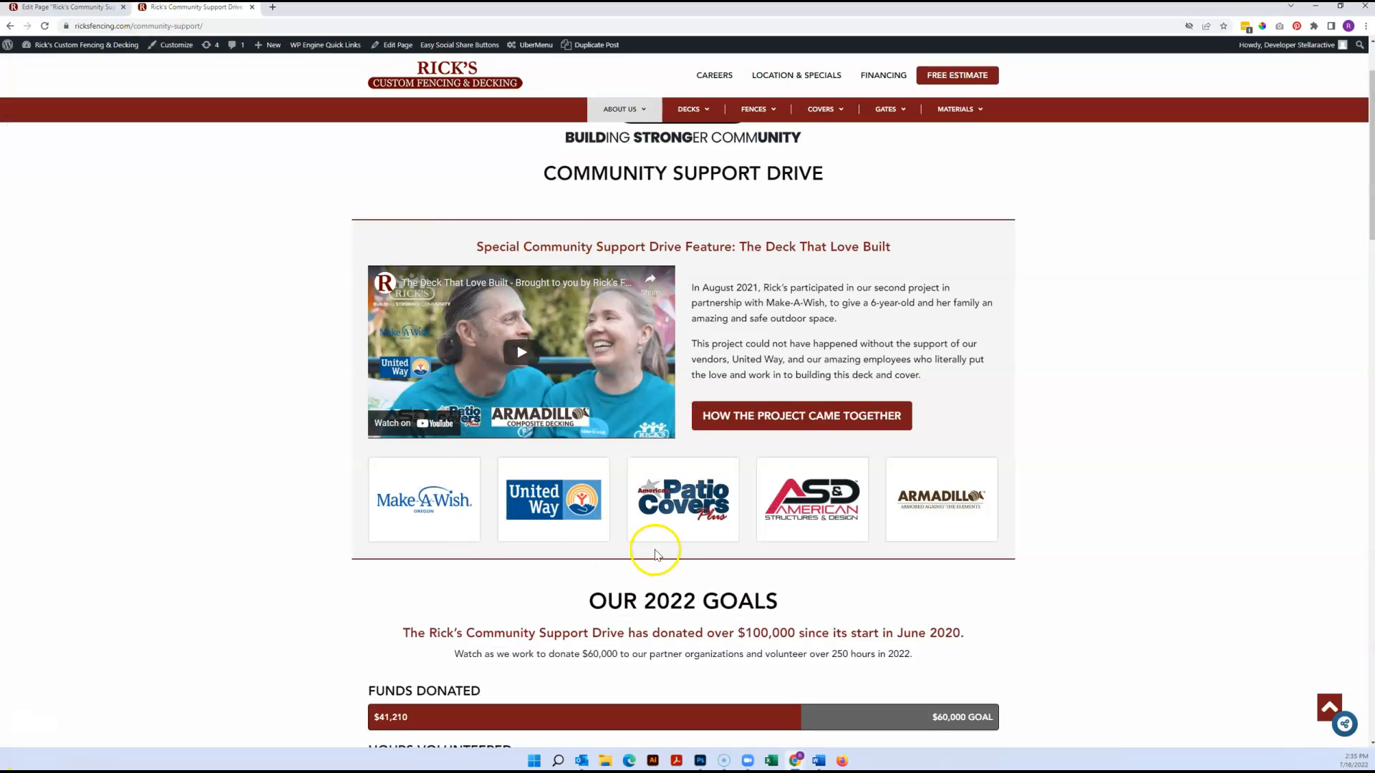
pyautogui.click(98, 12)
pyautogui.moveTo(135, 214); pyautogui.dragTo(115, 306)
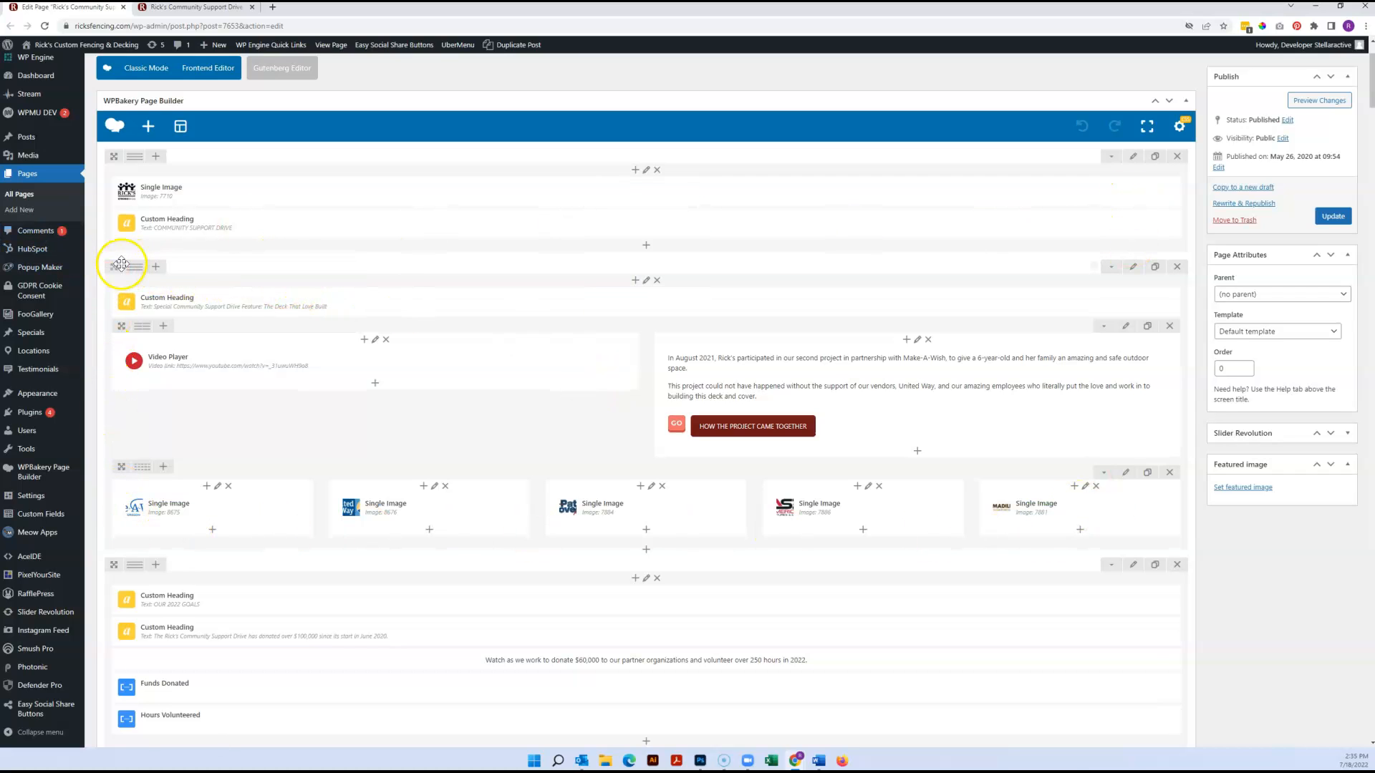
pyautogui.moveTo(140, 334)
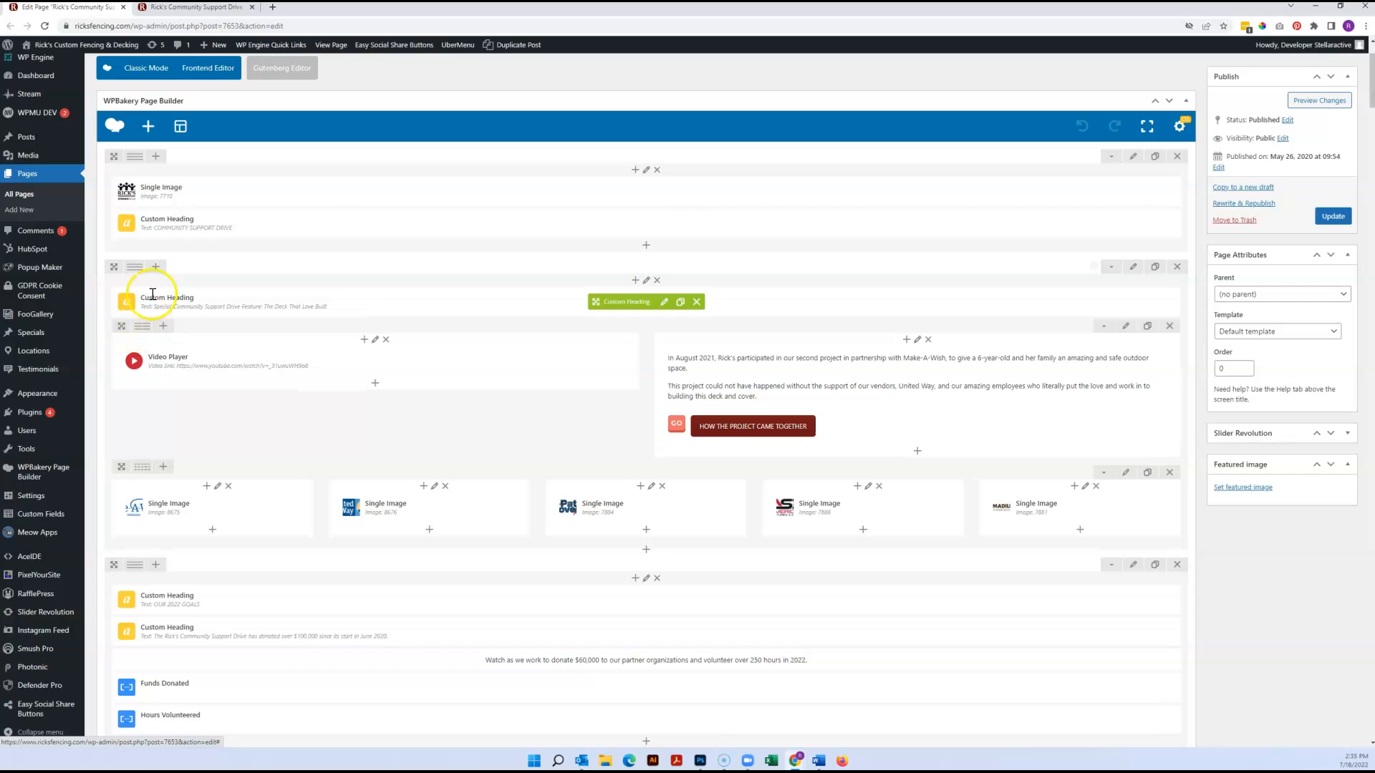
pyautogui.moveTo(134, 270)
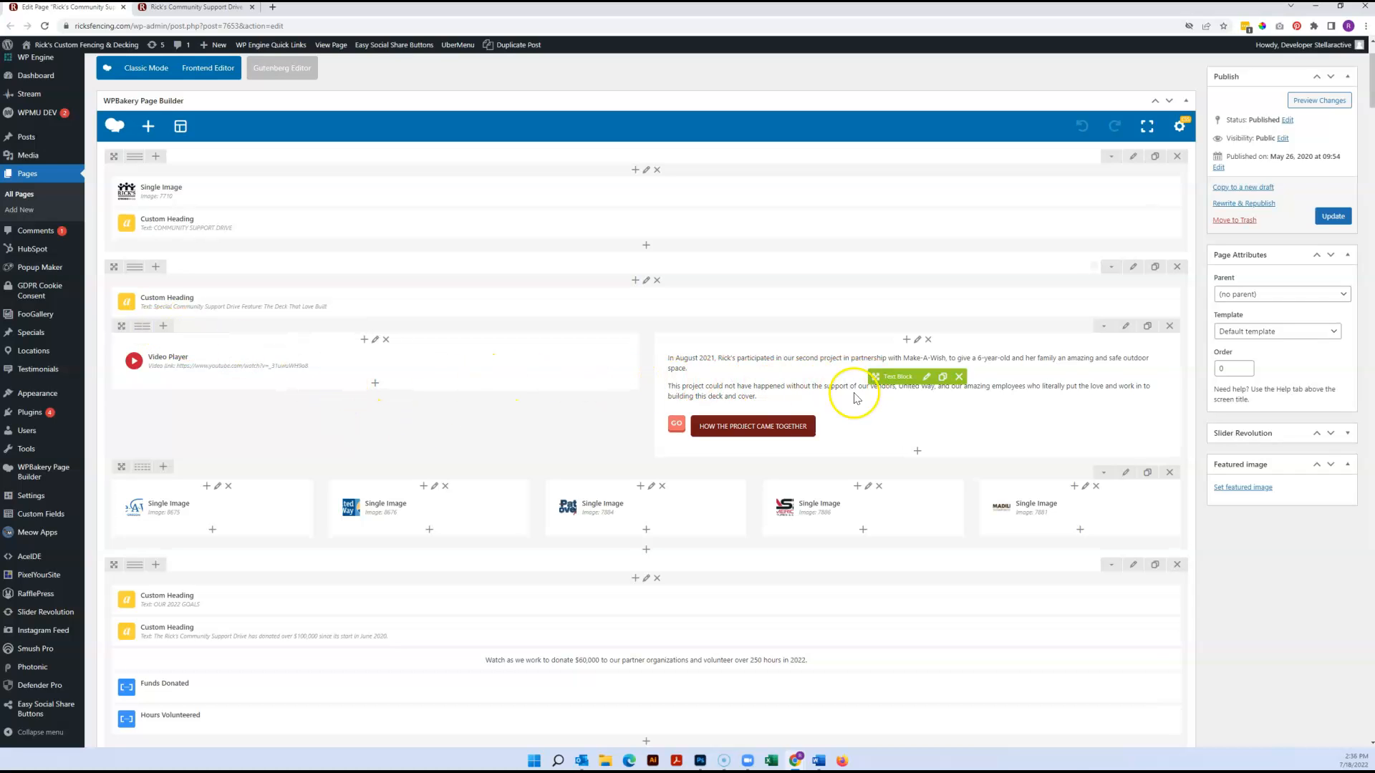
# Open the design options of the row containing the video feature and view its border colour code
pyautogui.click(1135, 267)
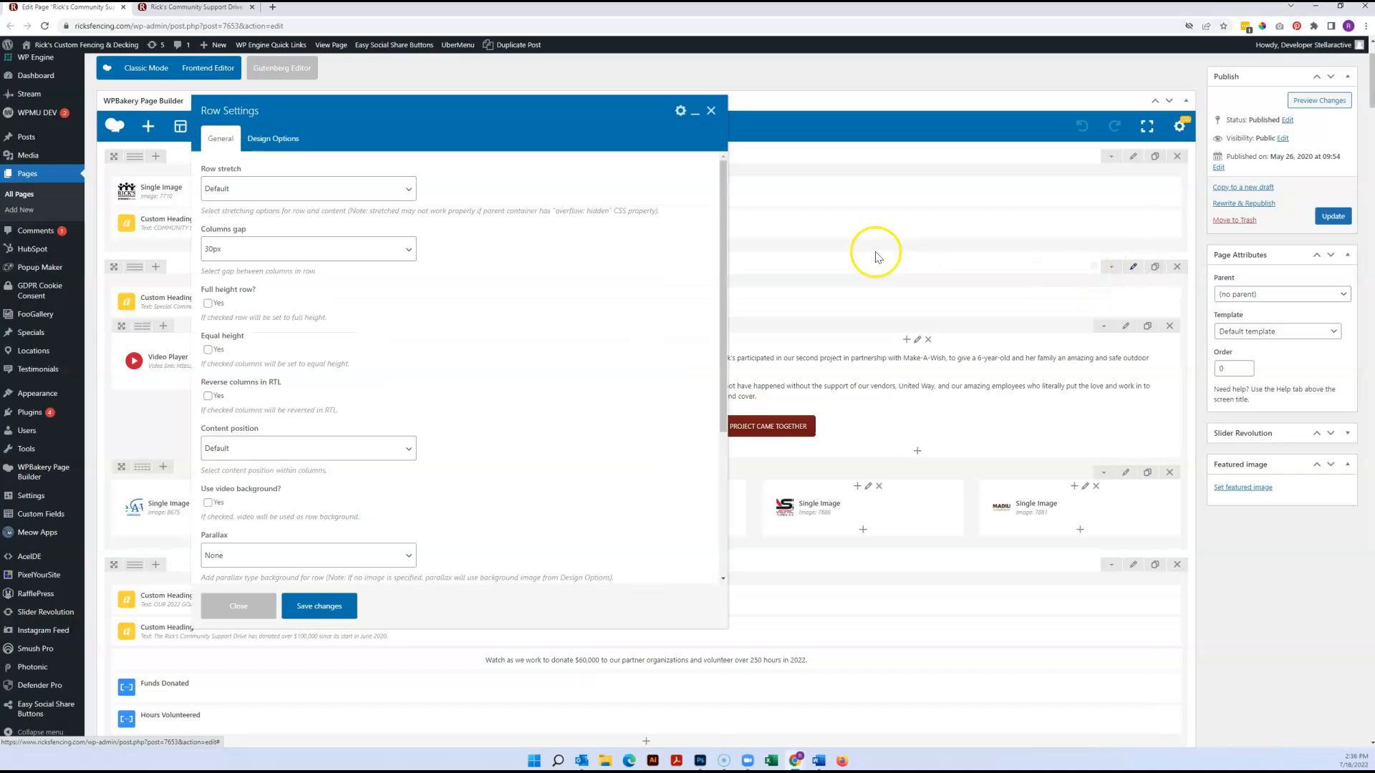
pyautogui.click(276, 142)
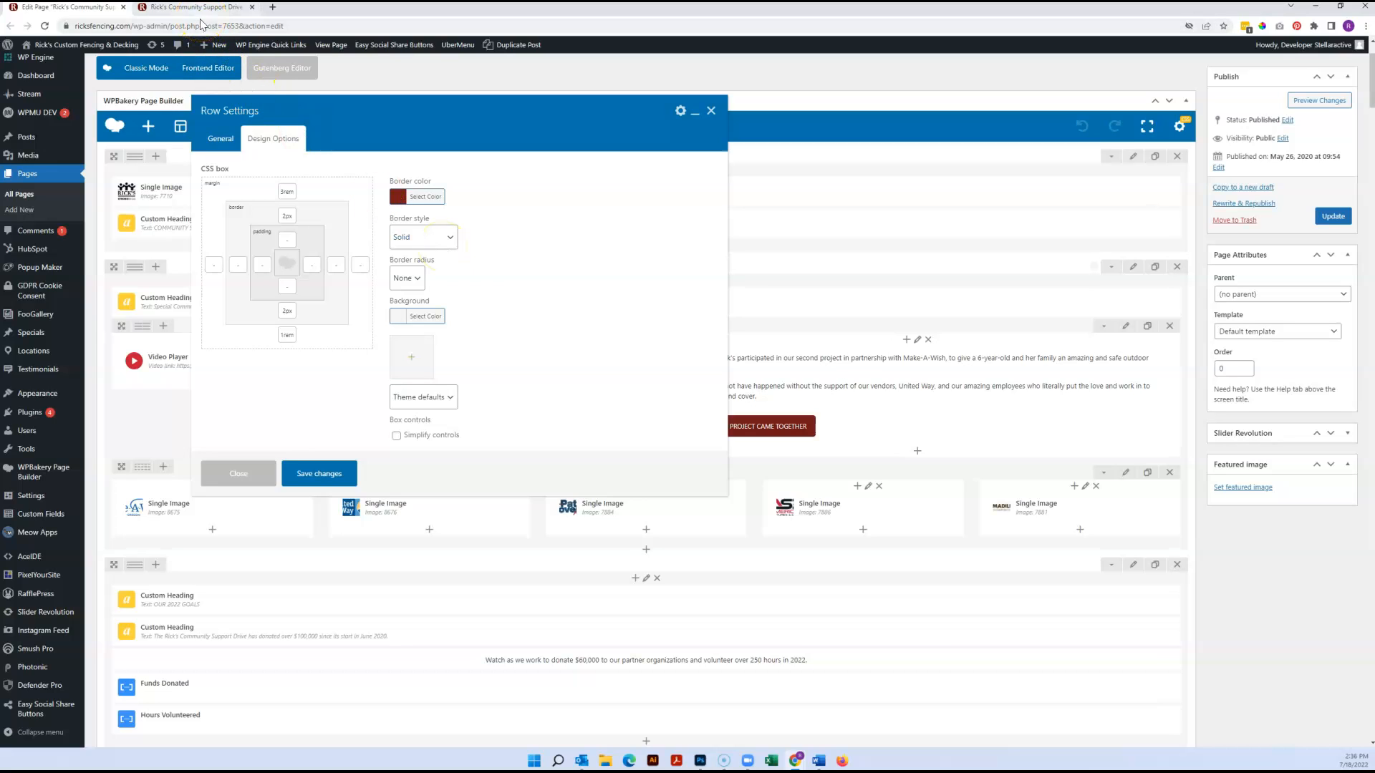
pyautogui.click(426, 196)
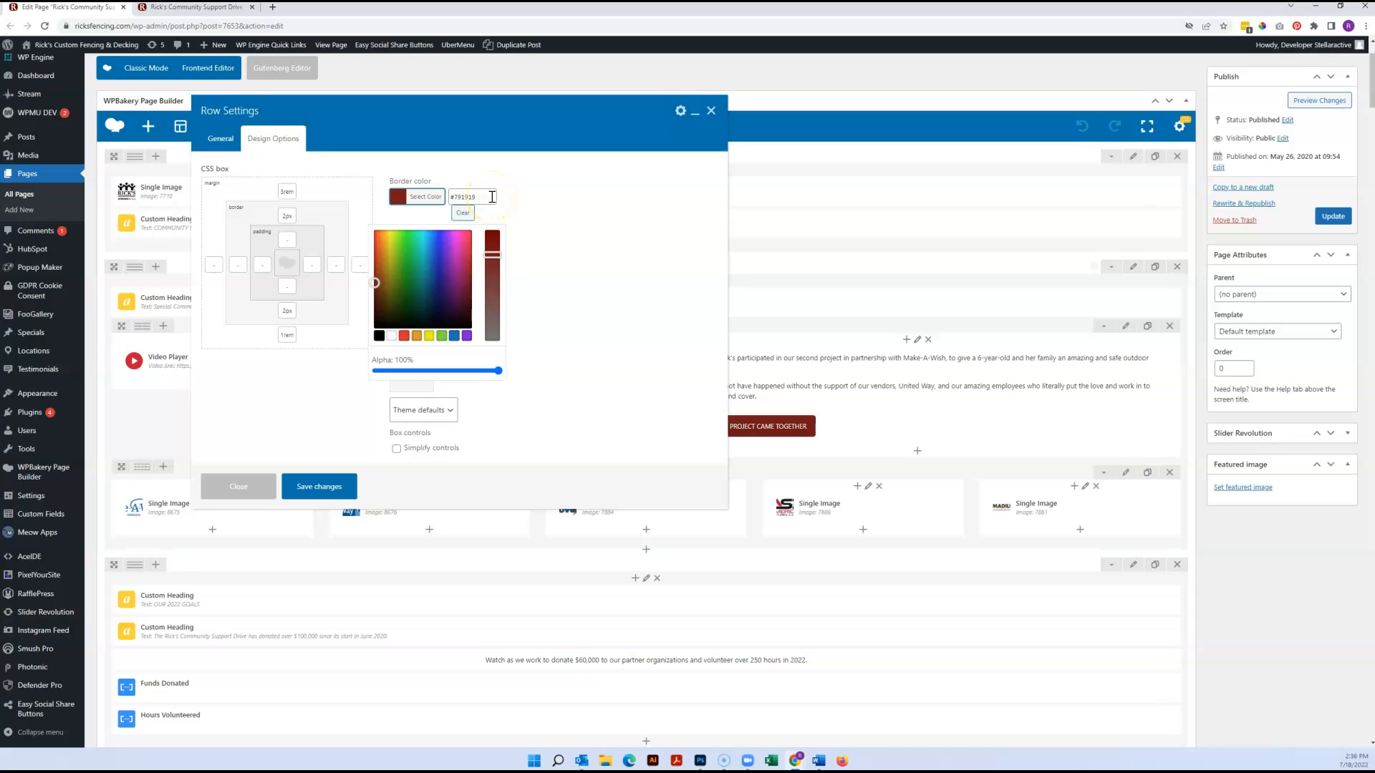
# Sample the red menu bar, white page background and grey feature background on the live page with ColorPick Eyedropper, then exit pick mode
pyautogui.click(198, 9)
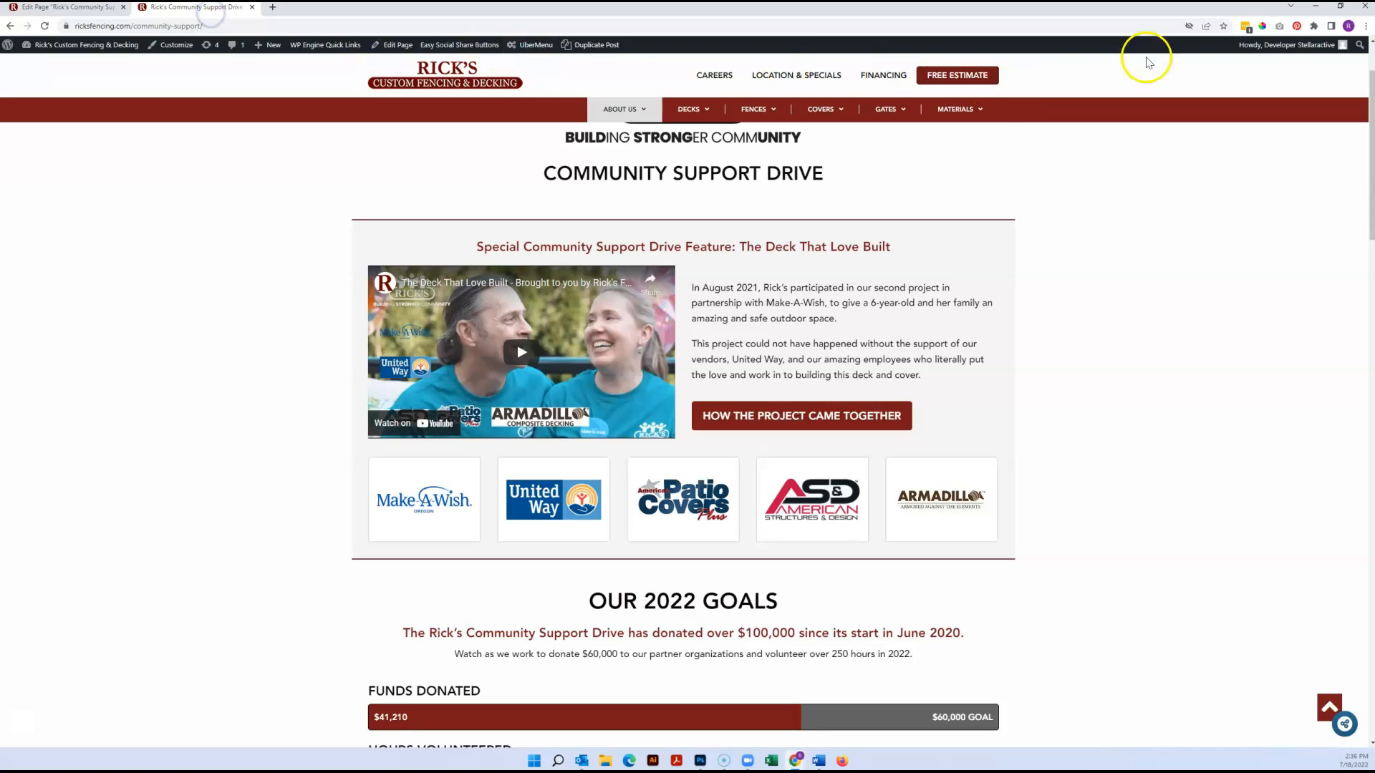
pyautogui.click(1261, 26)
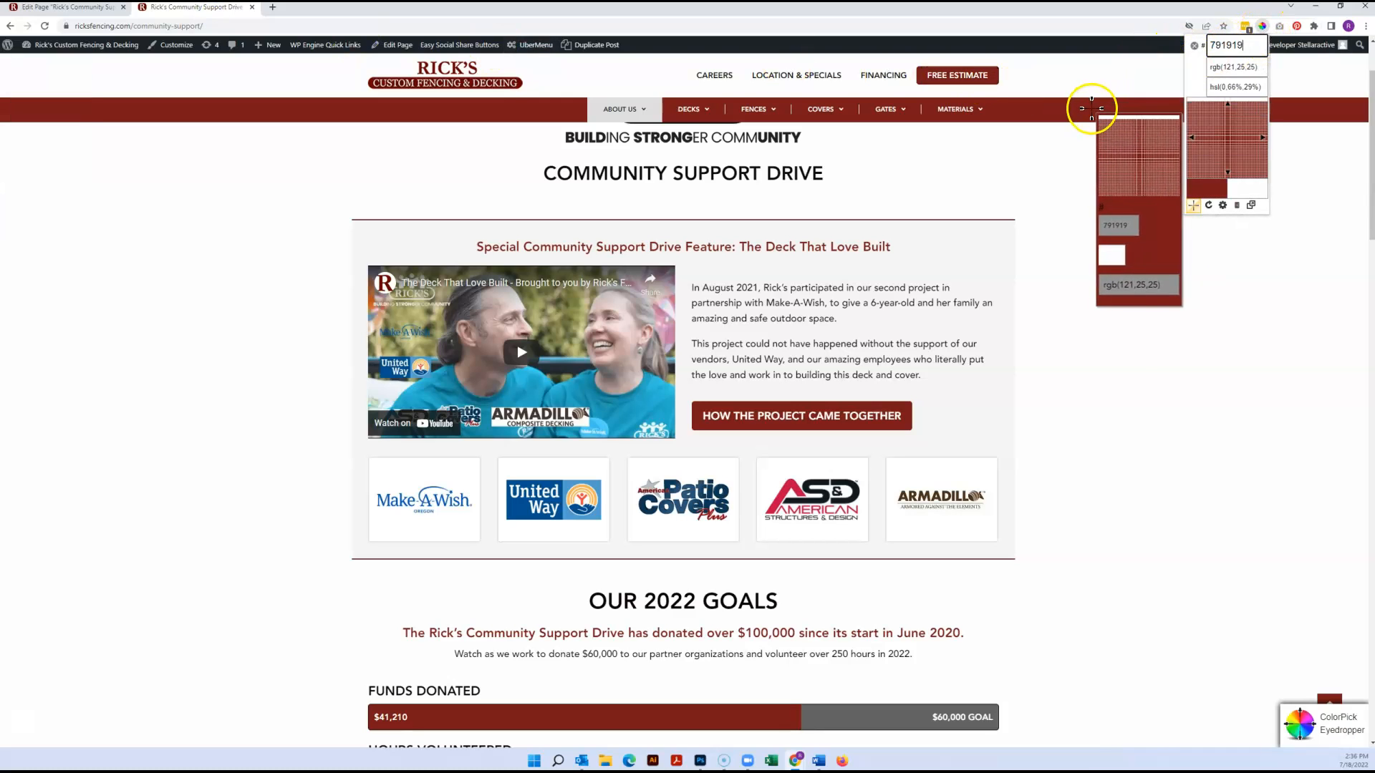
pyautogui.click(1092, 109)
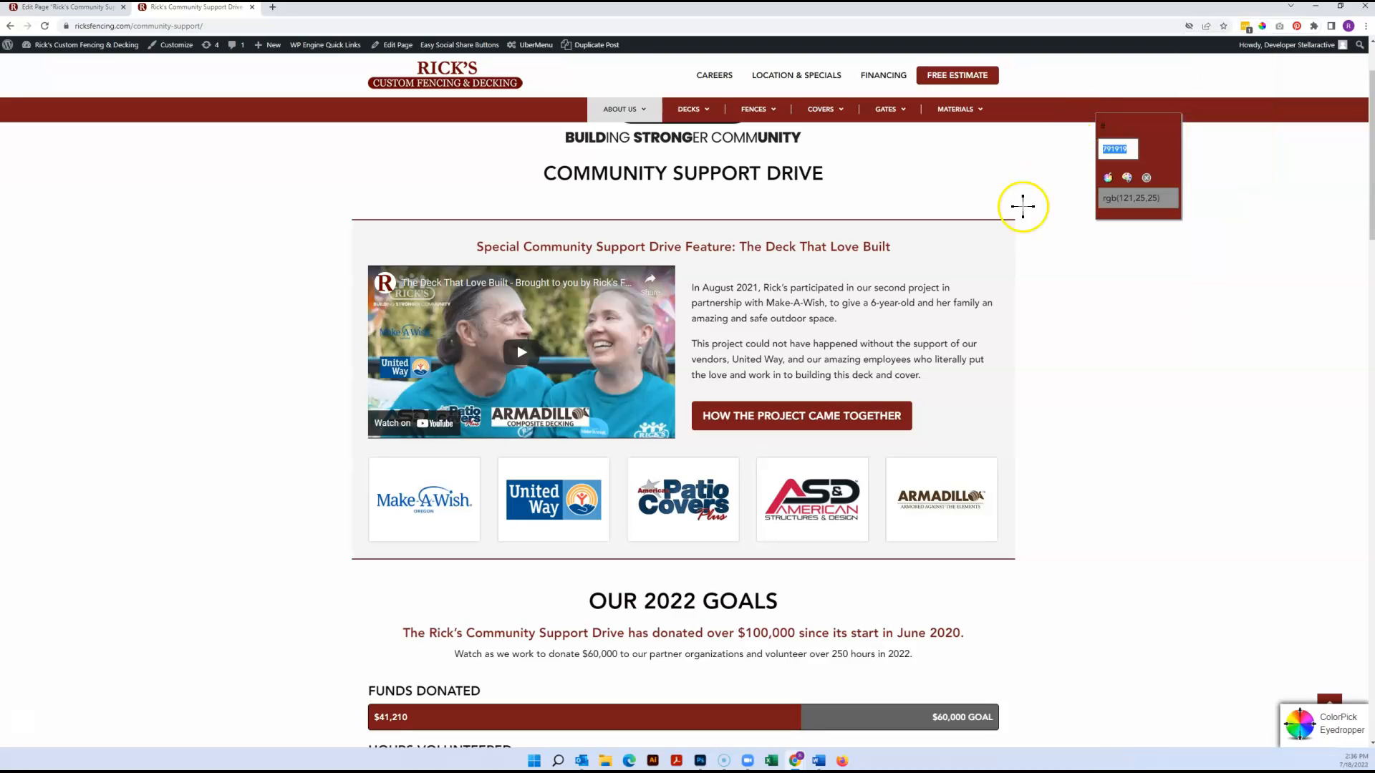
pyautogui.click(1023, 207)
pyautogui.click(982, 253)
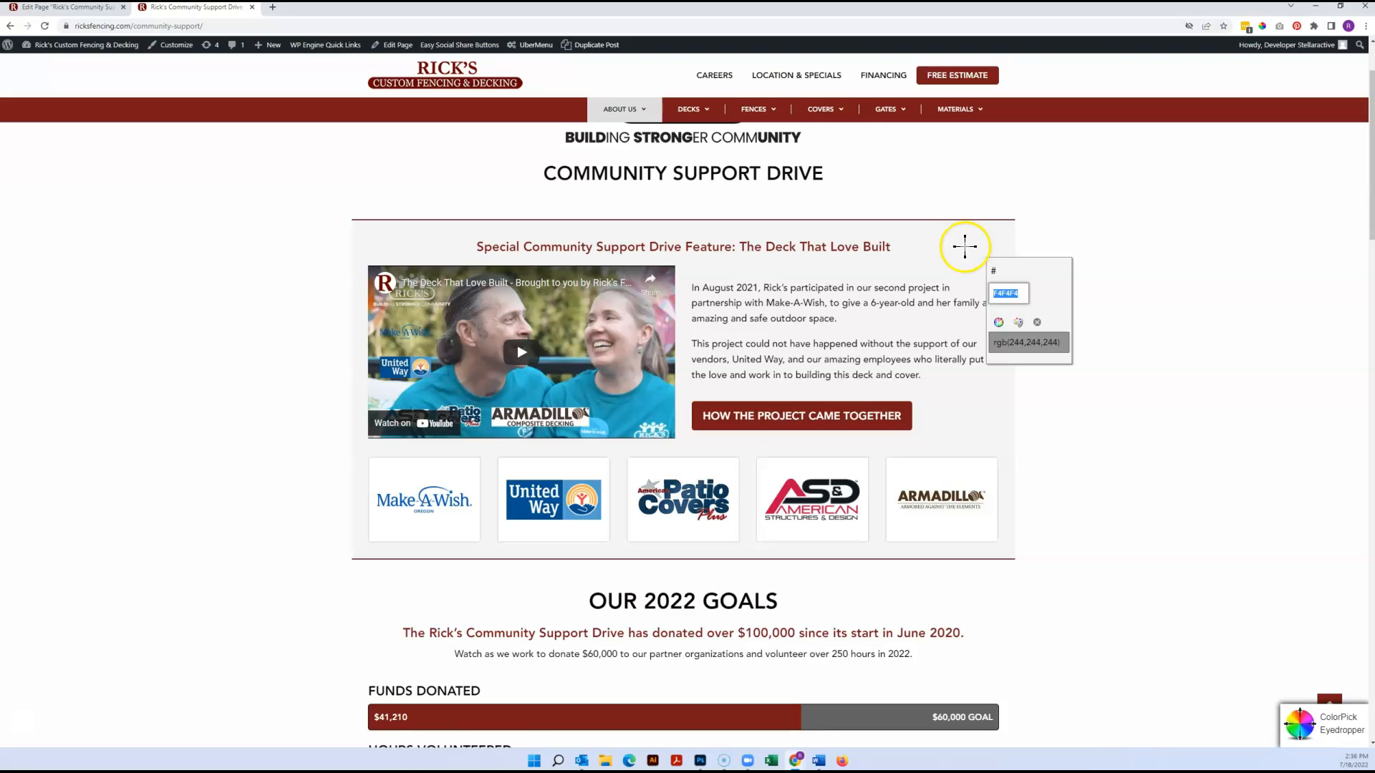
pyautogui.click(1038, 324)
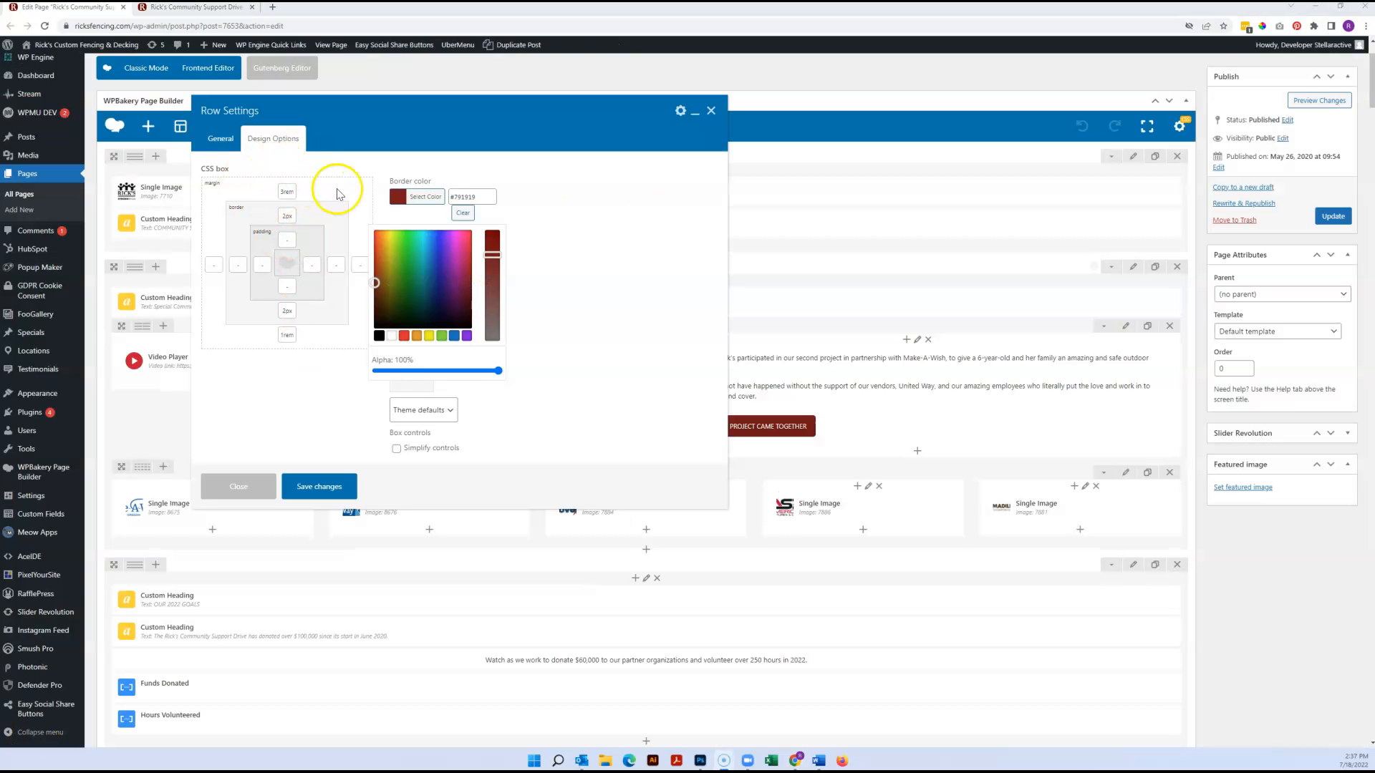
# Close the border colour picker and compare the row's margin, border and padding settings with the feature section on the live page
pyautogui.click(560, 215)
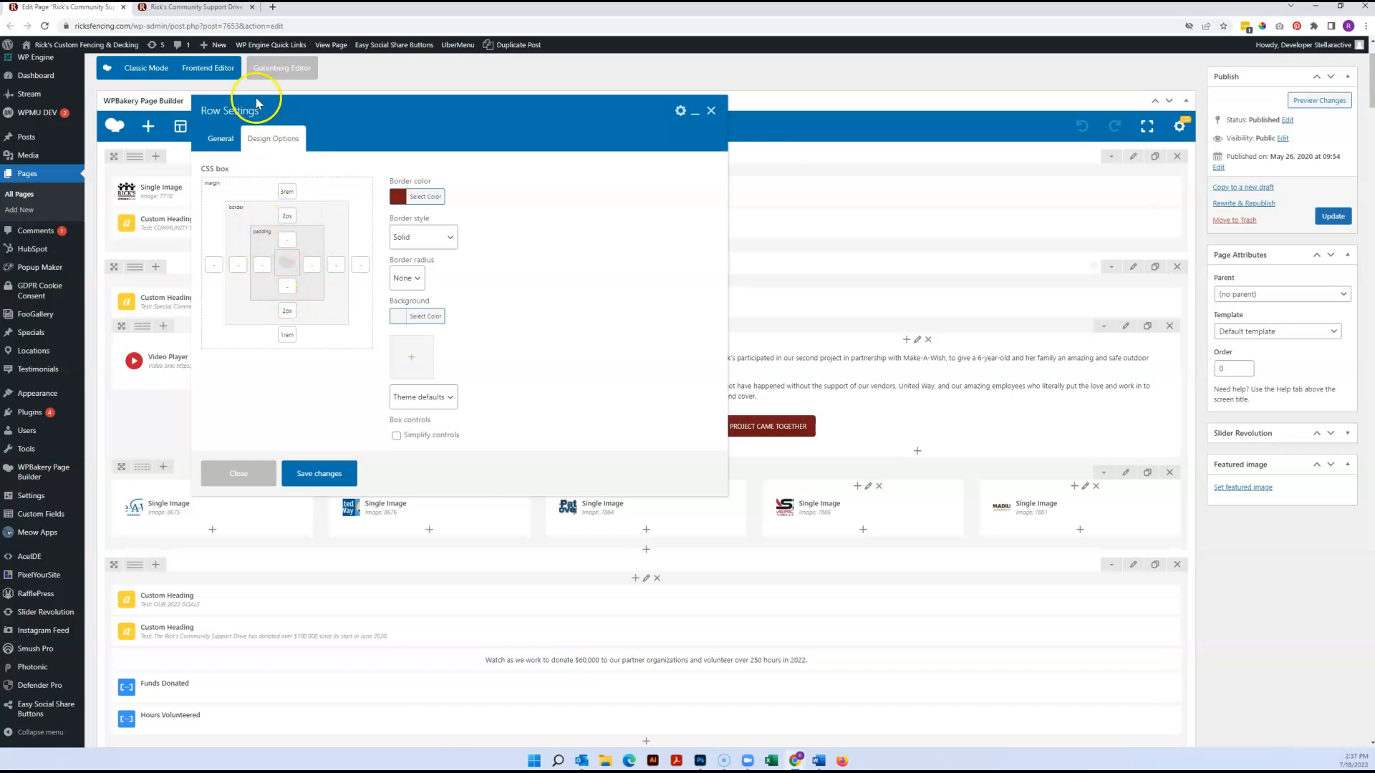
pyautogui.click(215, 8)
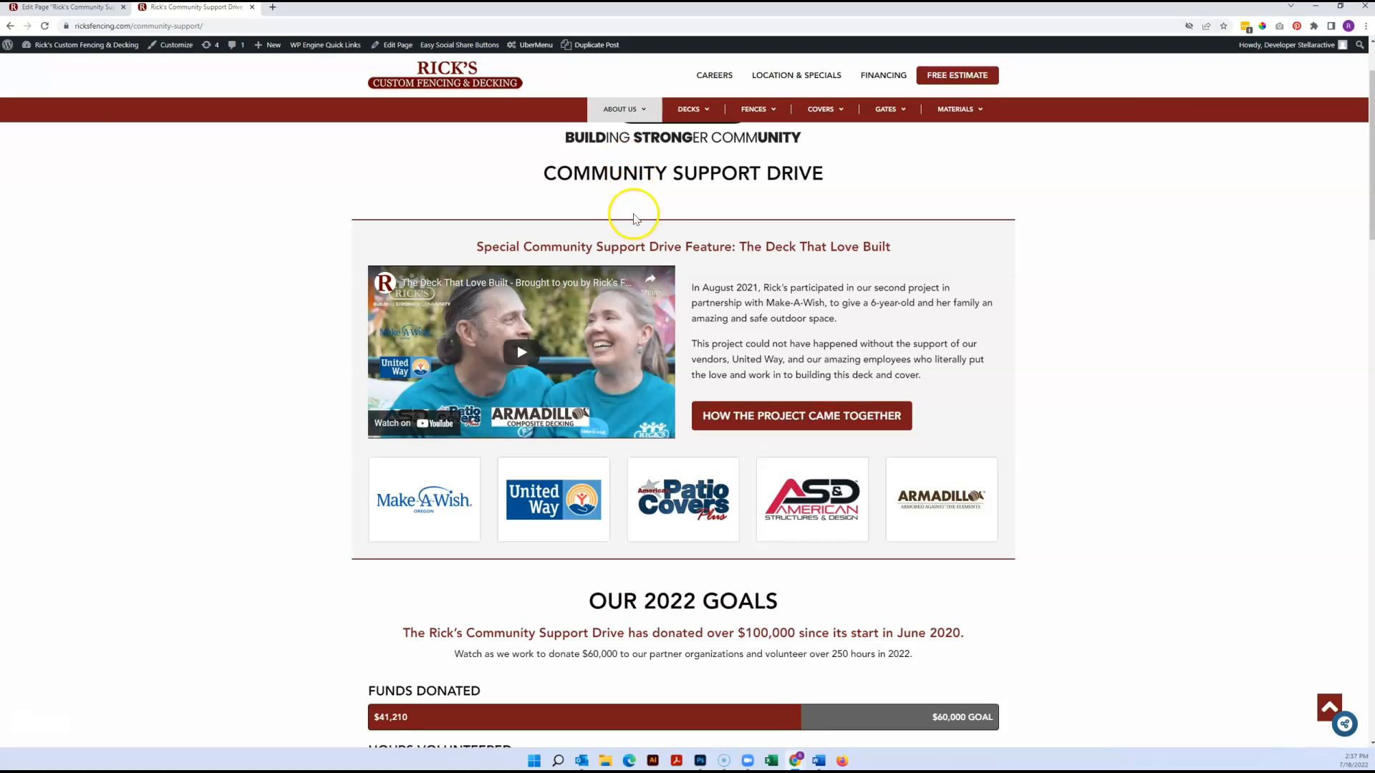
pyautogui.click(68, 8)
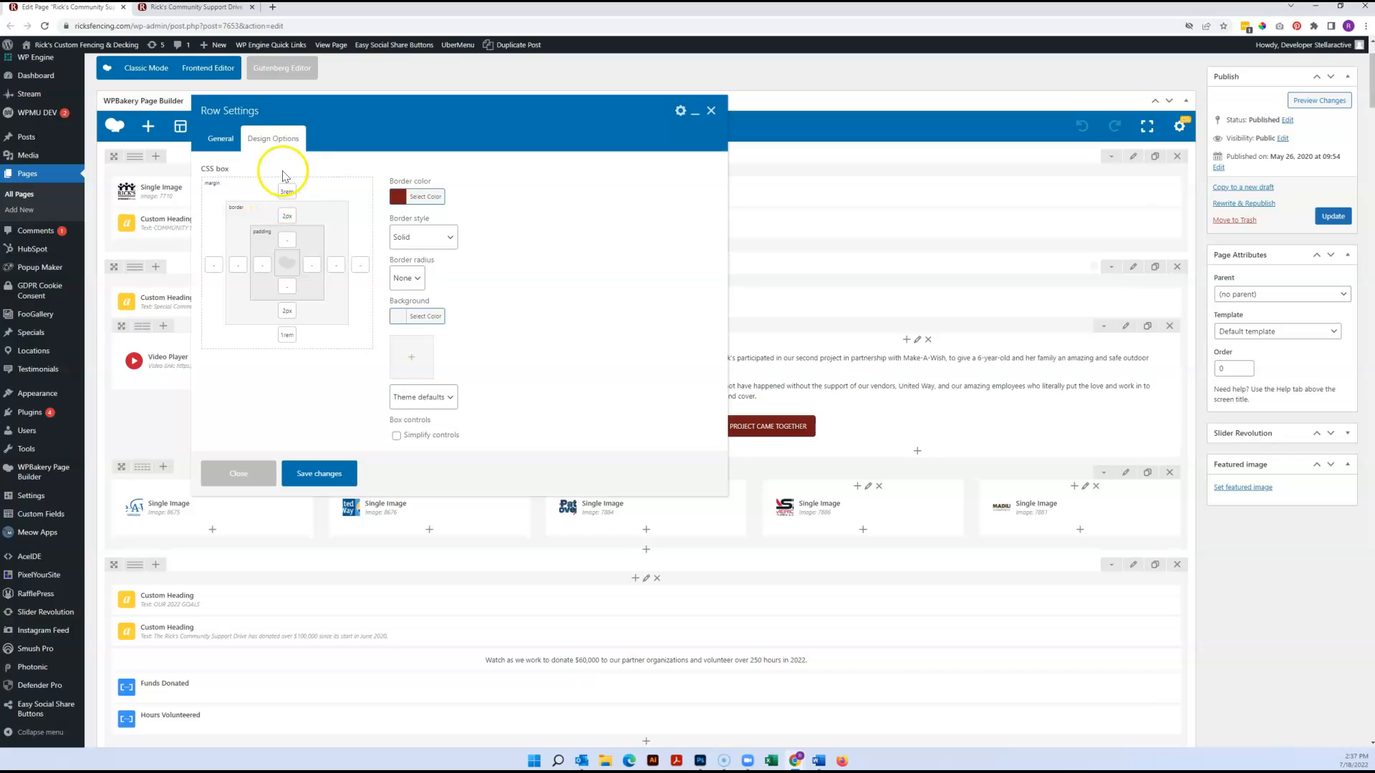
pyautogui.click(201, 10)
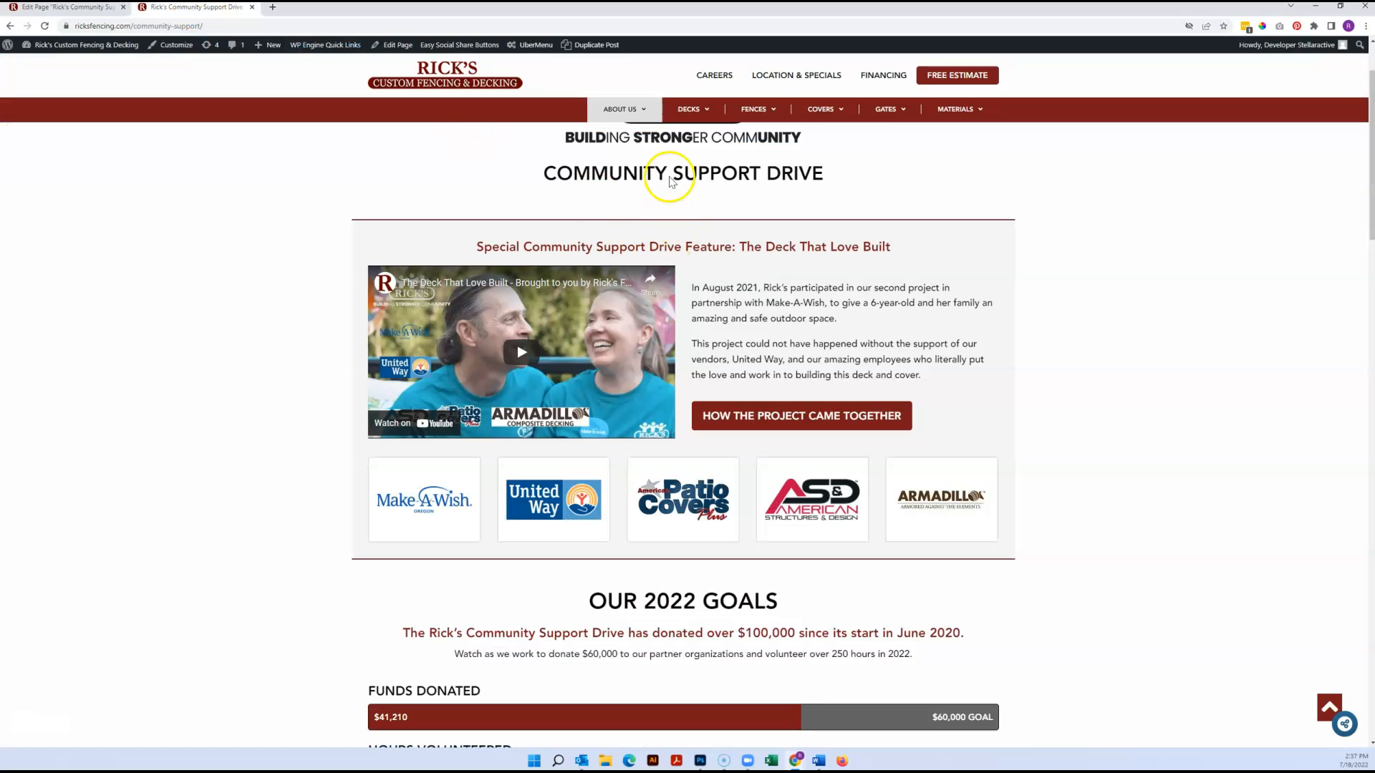
pyautogui.click(68, 7)
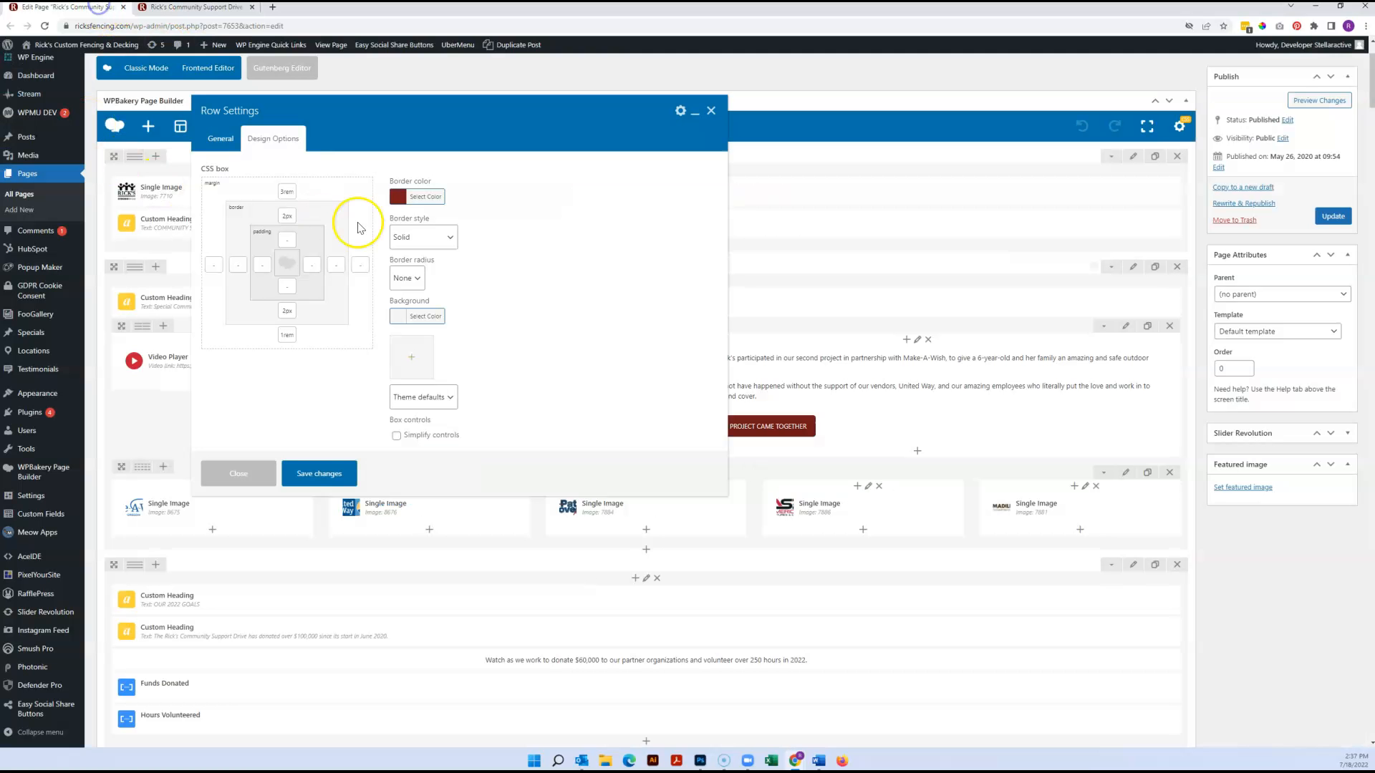
pyautogui.click(197, 8)
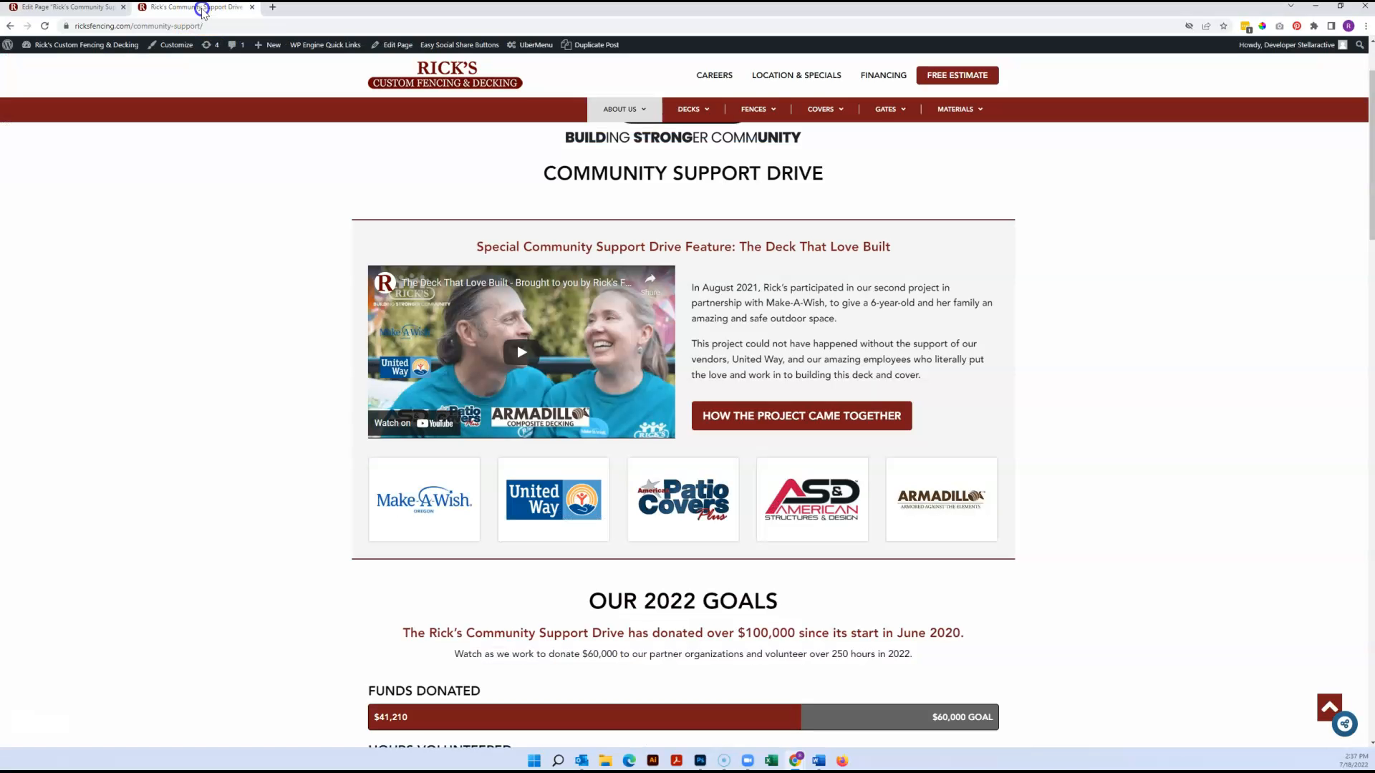
pyautogui.click(72, 8)
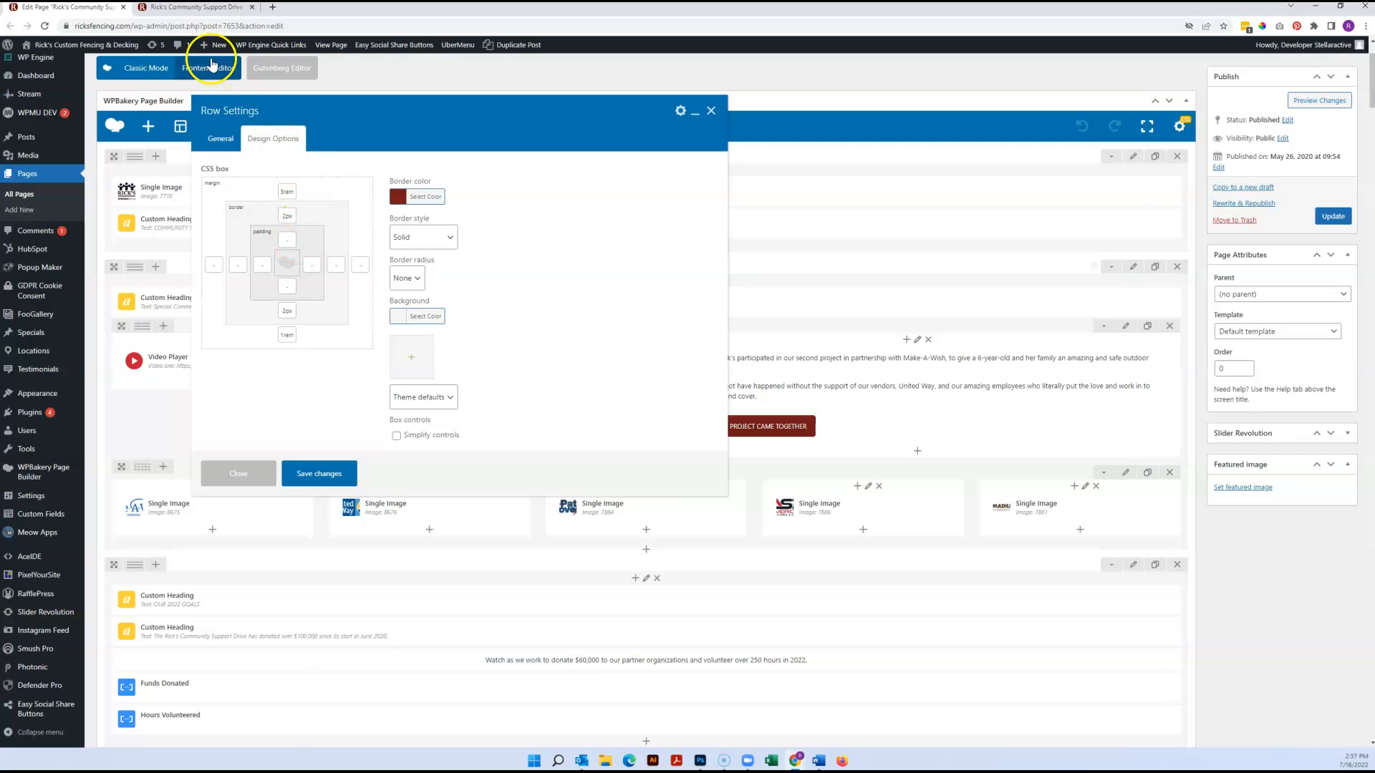
pyautogui.click(218, 10)
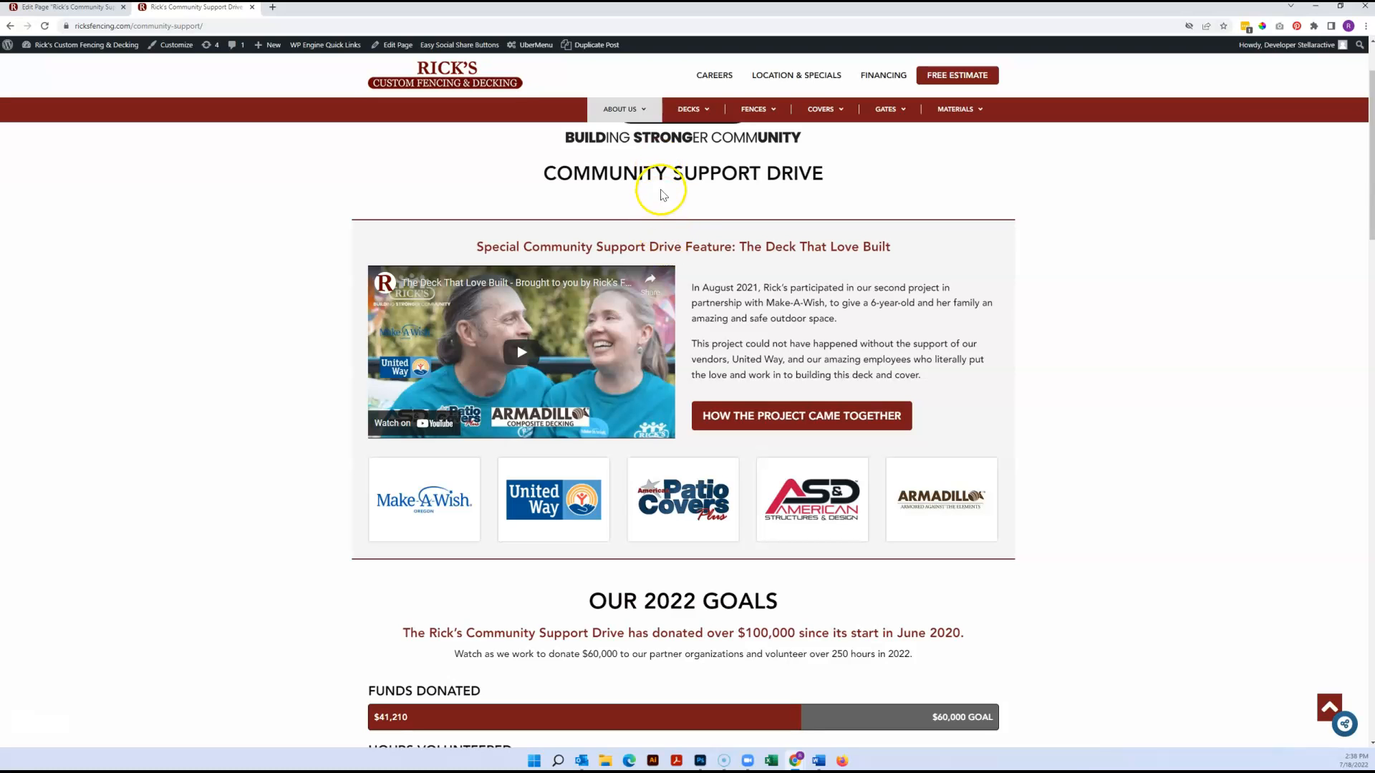
# View the row's background colour code and compare it with the feature section's background on the live page
pyautogui.click(425, 317)
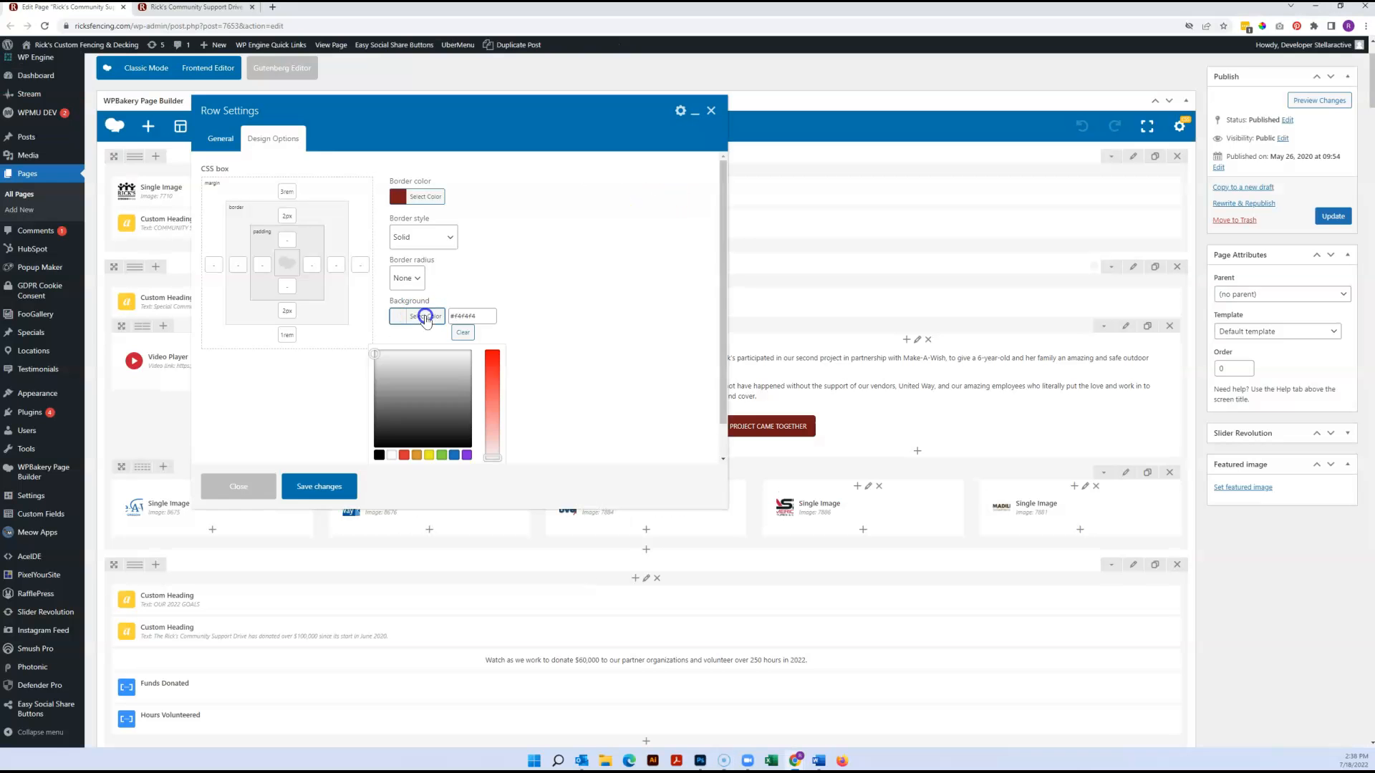
pyautogui.click(171, 8)
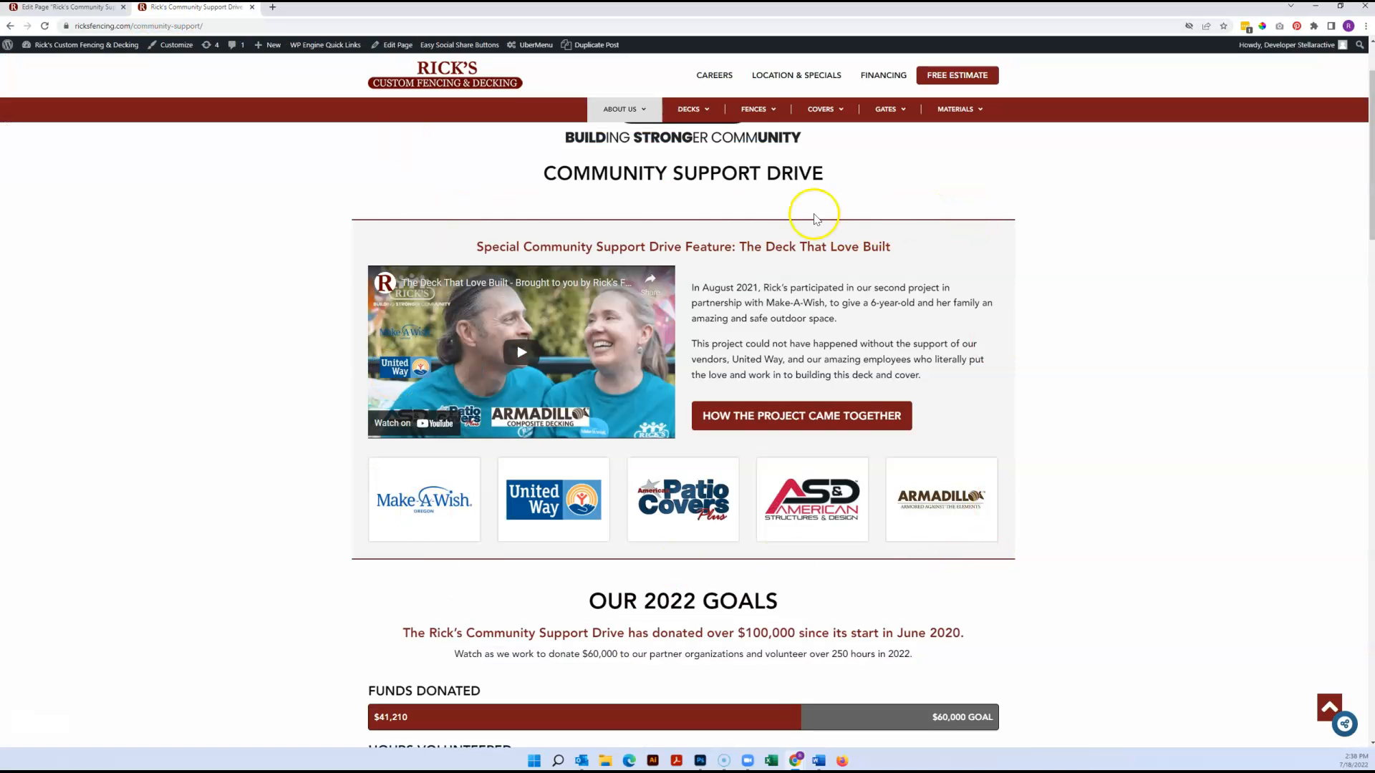
pyautogui.click(84, 9)
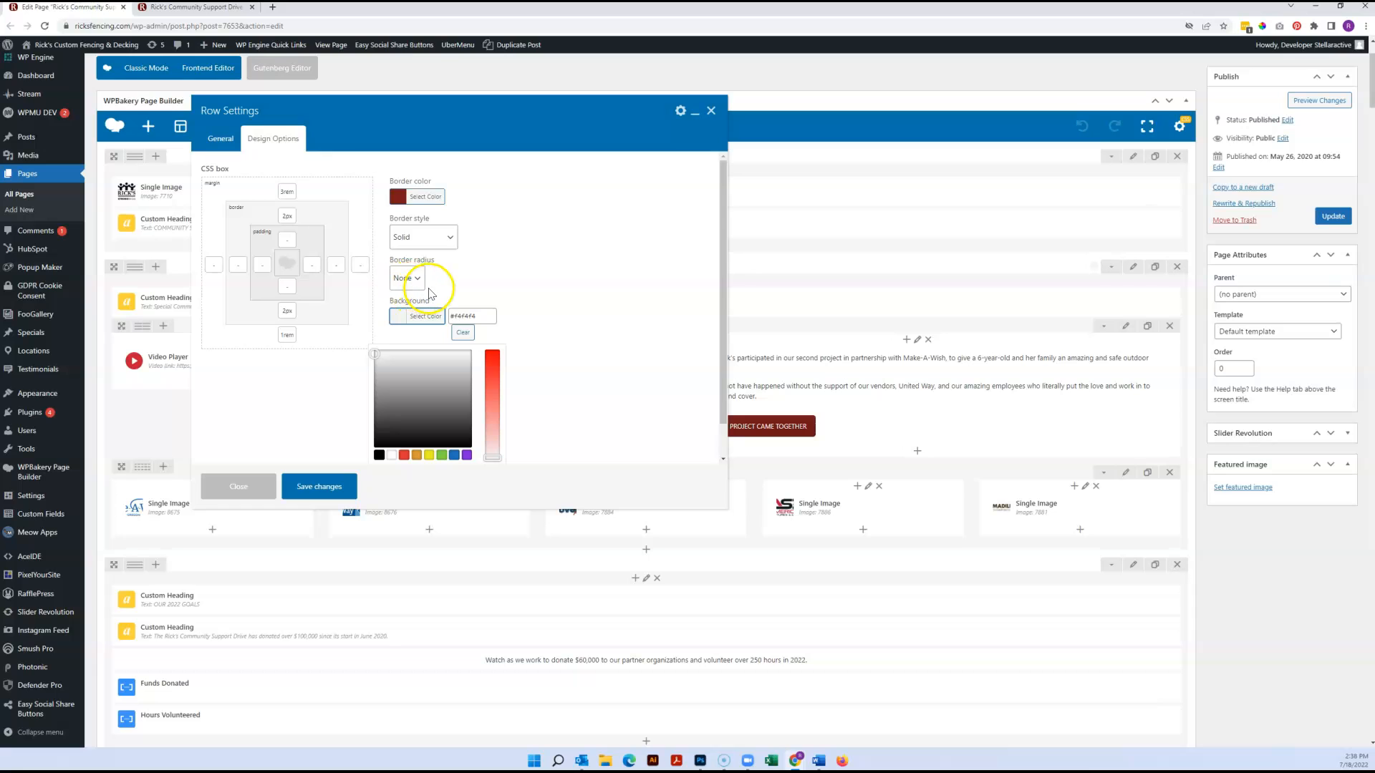
# Set the video feature row's Row stretch to Stretch row, save the row settings and update the page
pyautogui.click(219, 137)
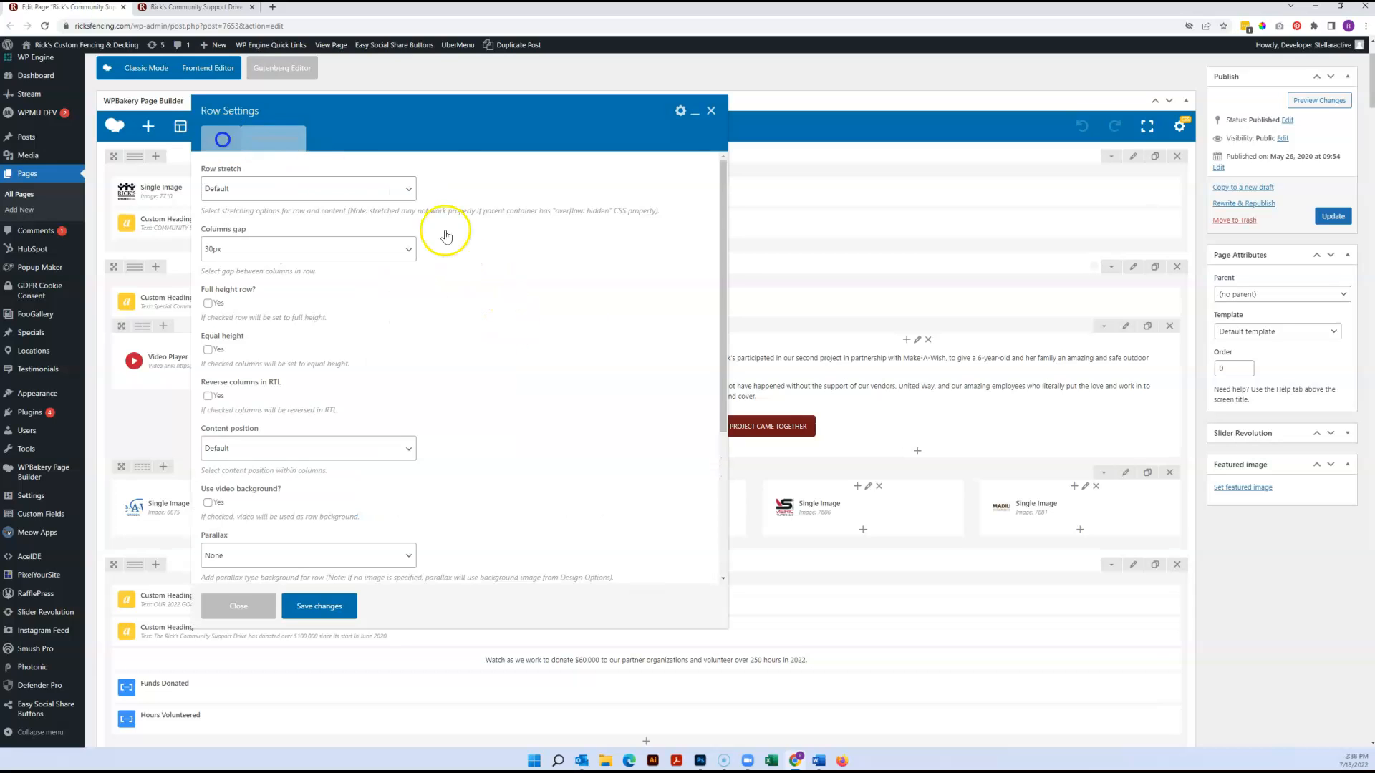
pyautogui.click(266, 195)
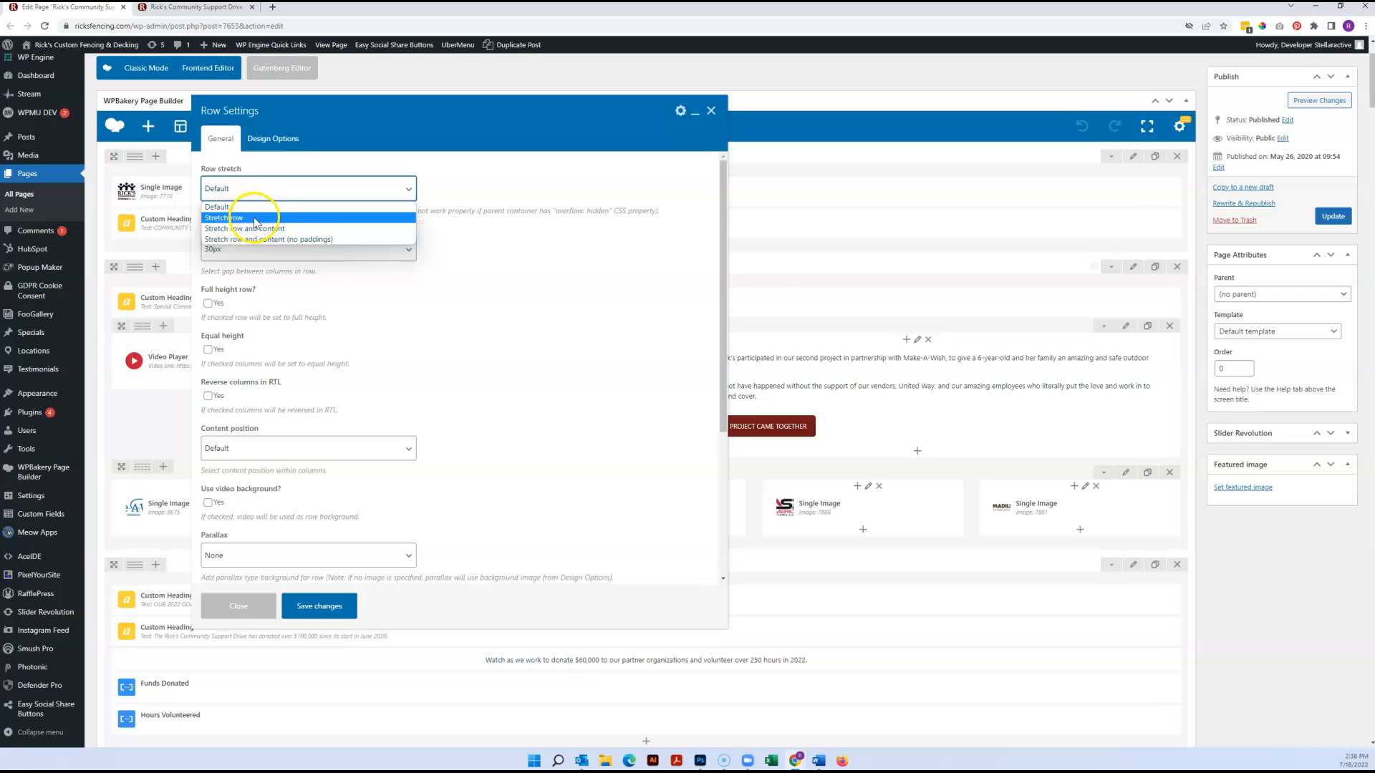
pyautogui.click(255, 220)
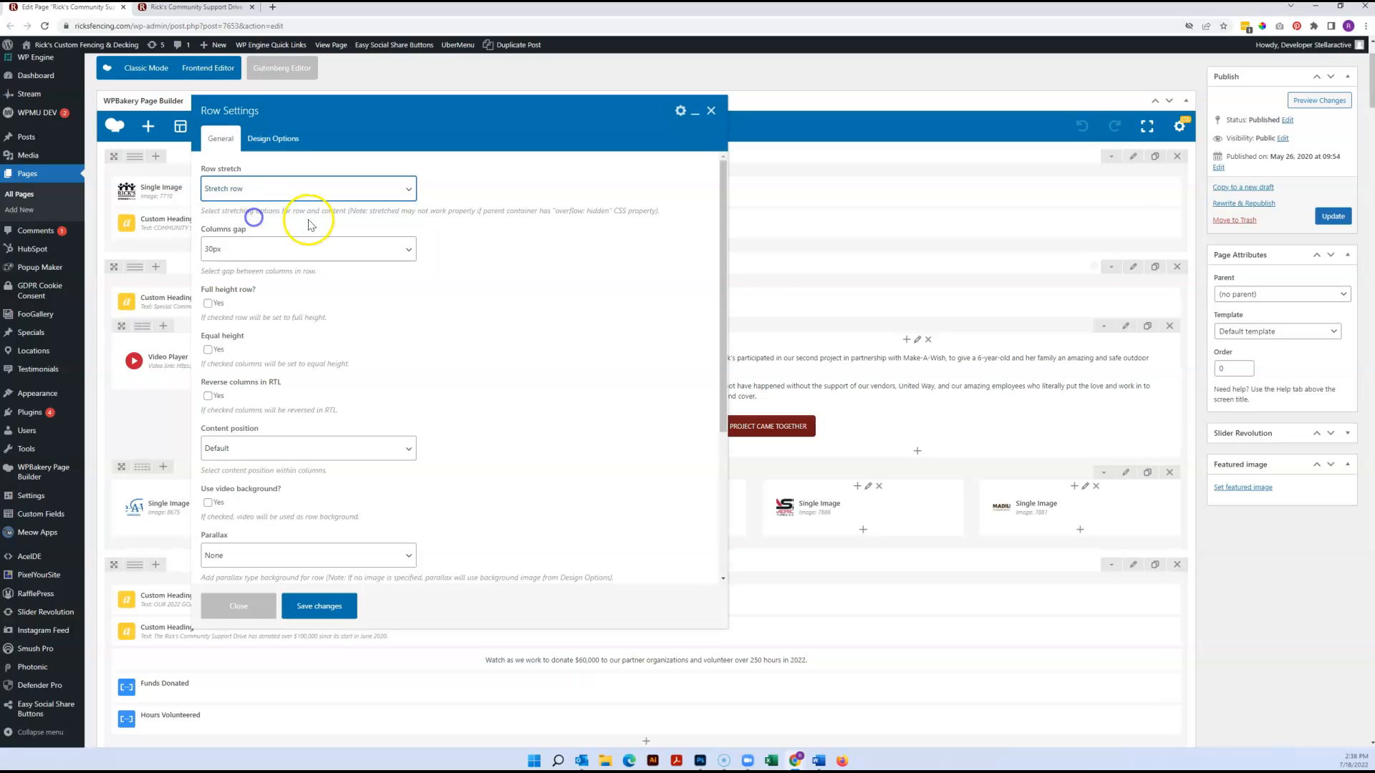
pyautogui.click(315, 610)
pyautogui.click(1332, 217)
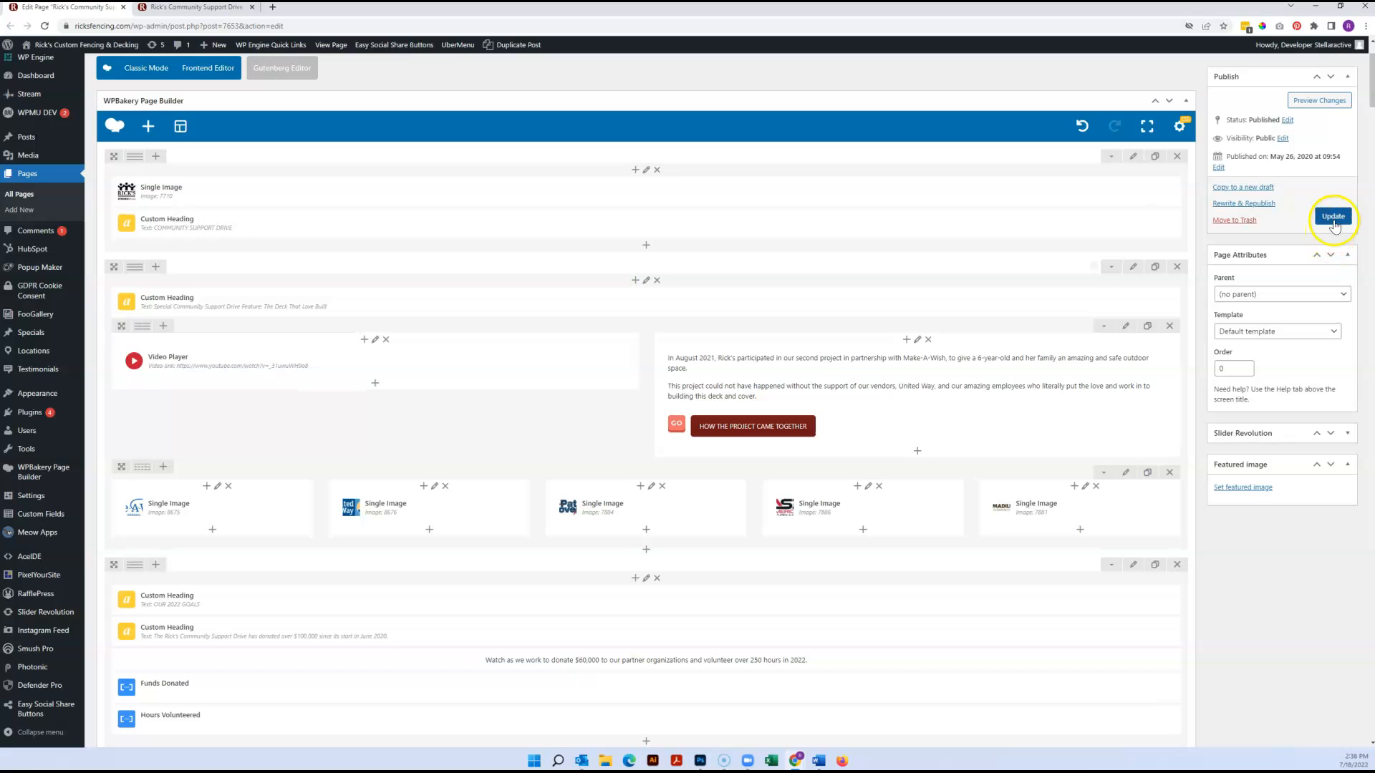
# Look over the sections of the live Community Support Drive page and reload it to check the feature section's width
pyautogui.click(189, 9)
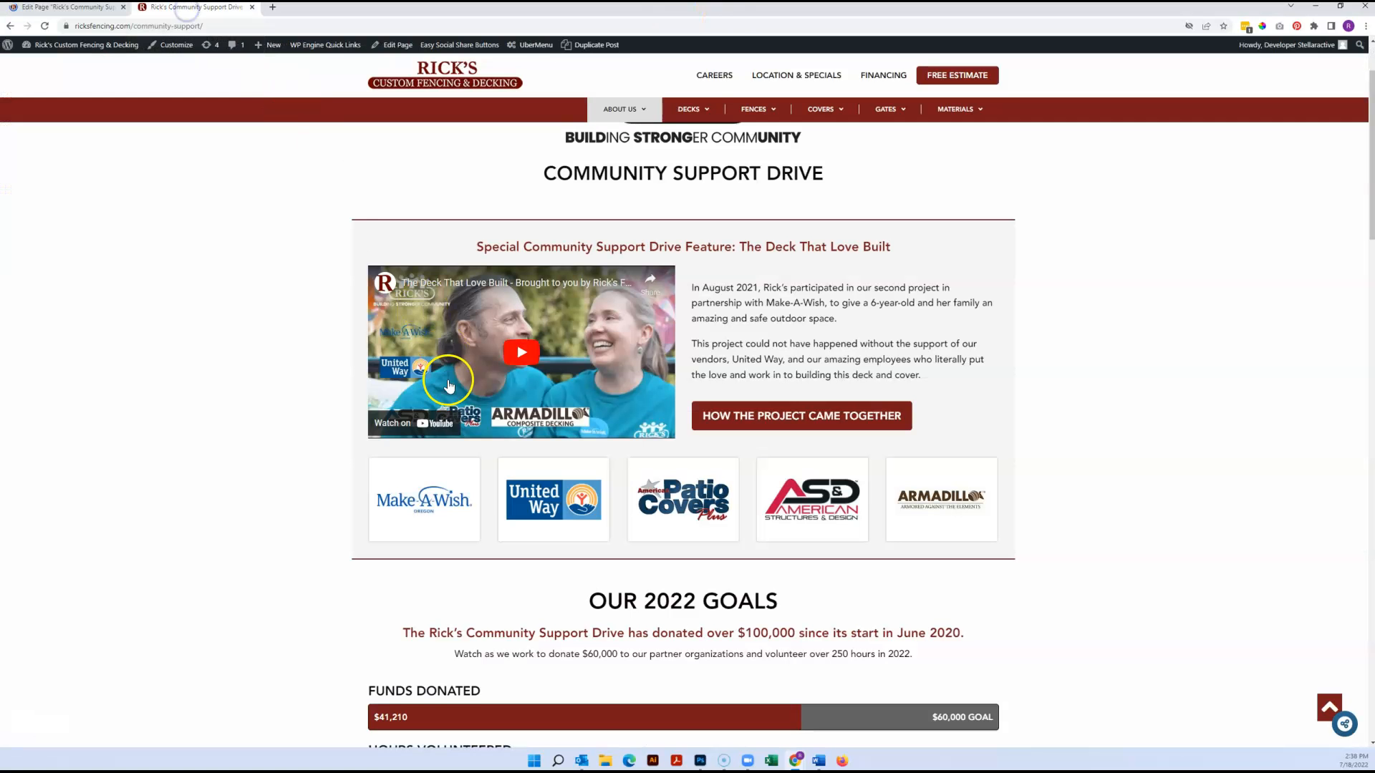
pyautogui.scroll(-5, 449, 385)
pyautogui.scroll(-3, 449, 385)
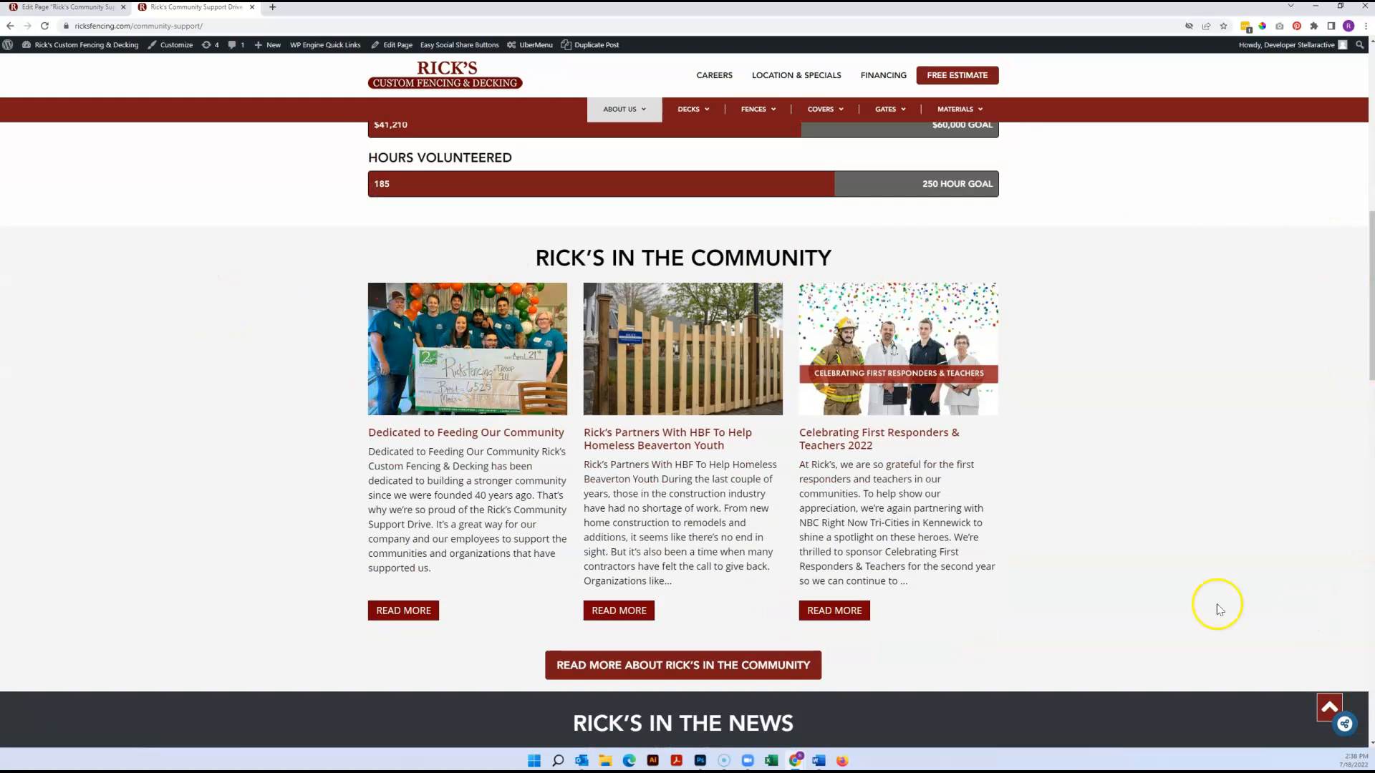
pyautogui.scroll(8, 319, 475)
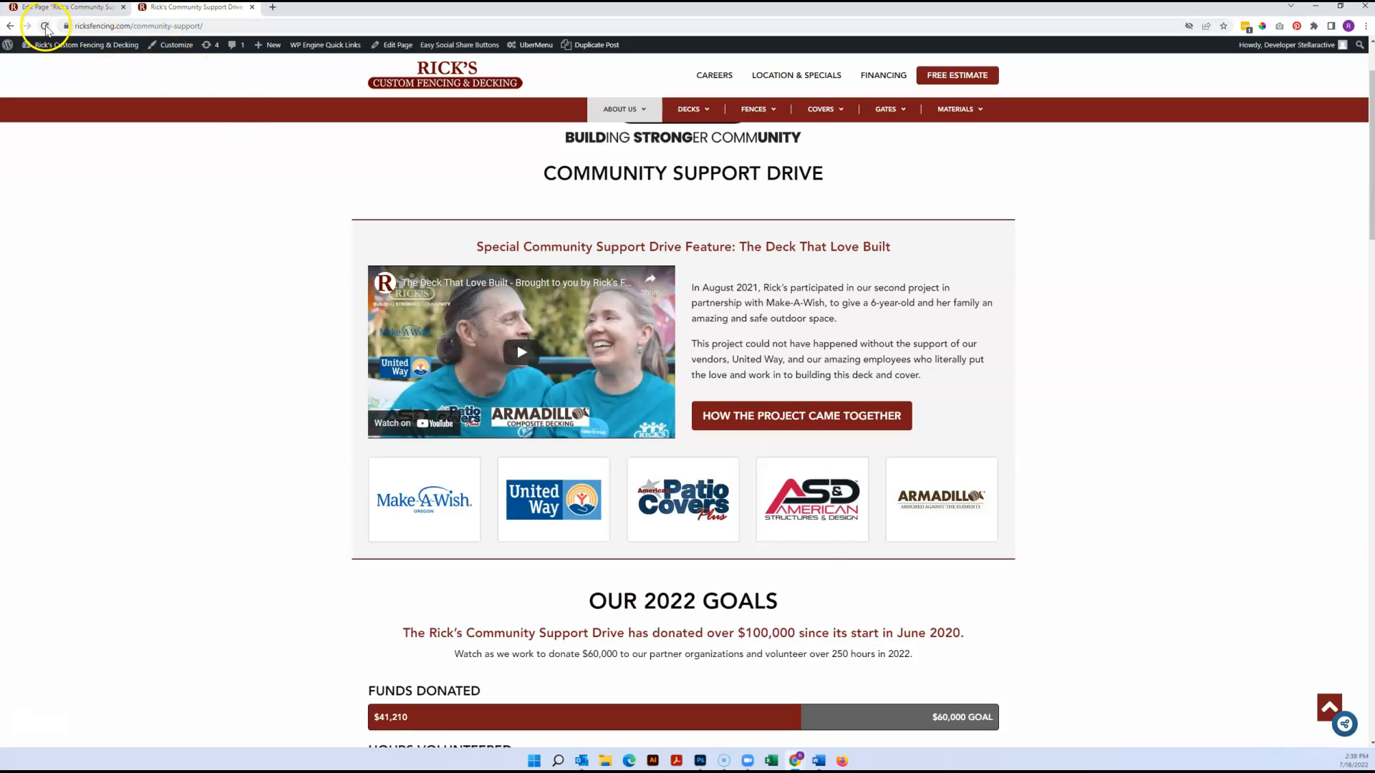
pyautogui.click(45, 26)
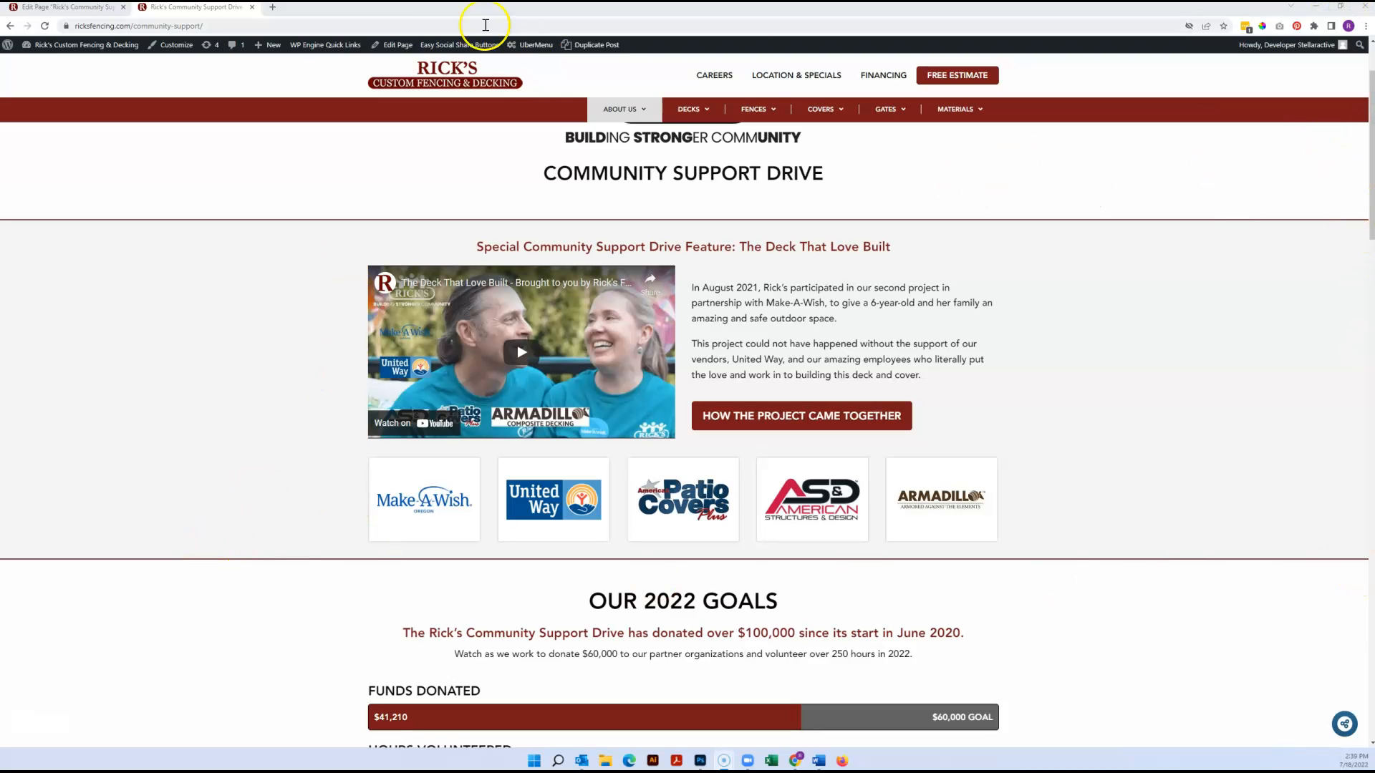
# Set the video feature row's Row stretch back to Default, save it, update the page and reload the live page
pyautogui.click(85, 9)
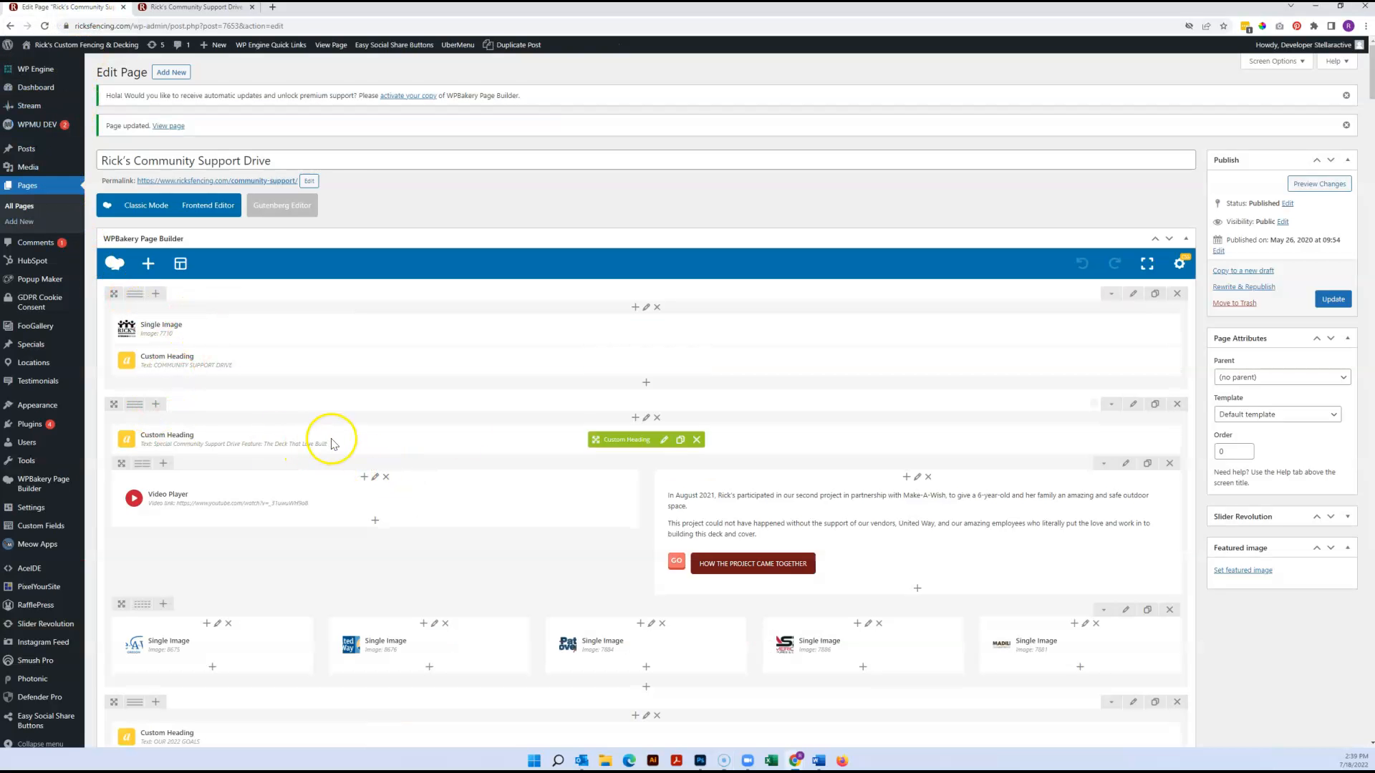
pyautogui.click(1131, 407)
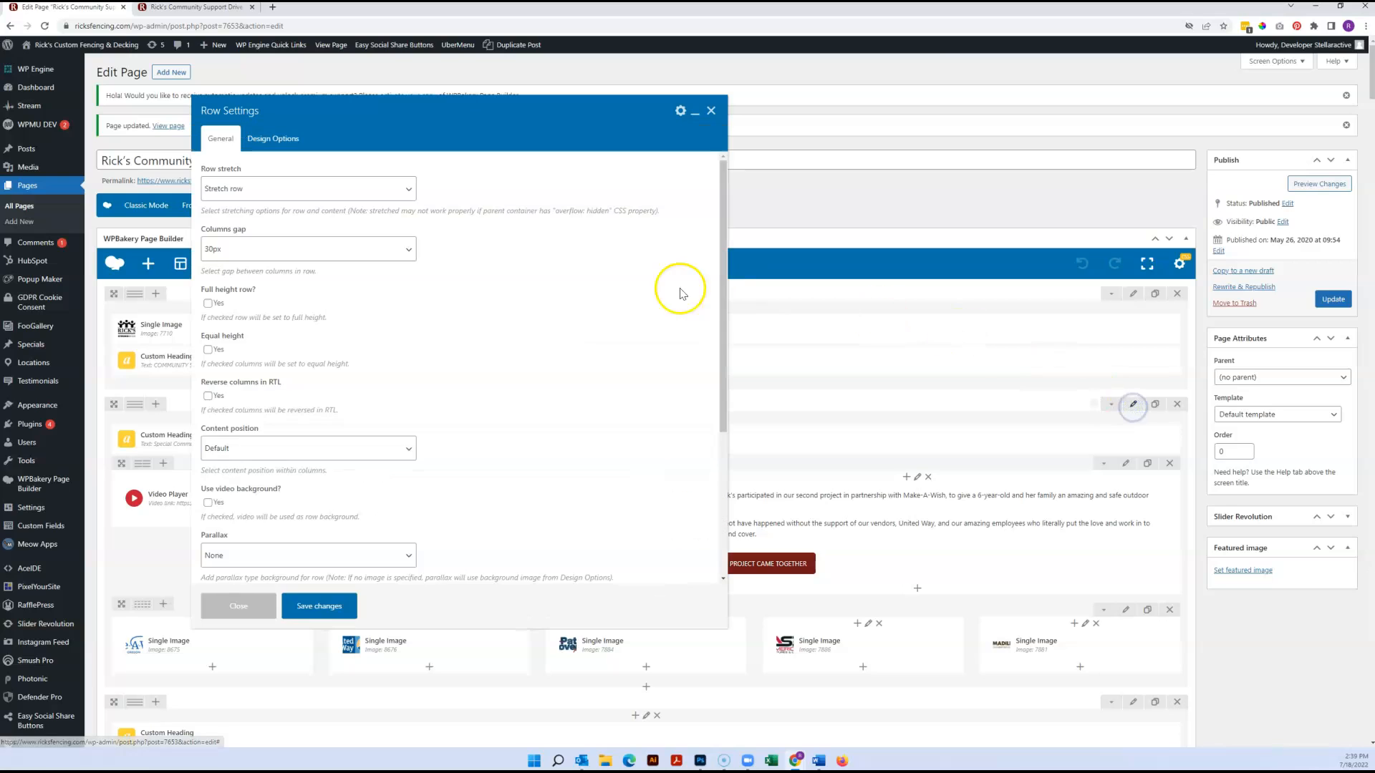
pyautogui.click(273, 188)
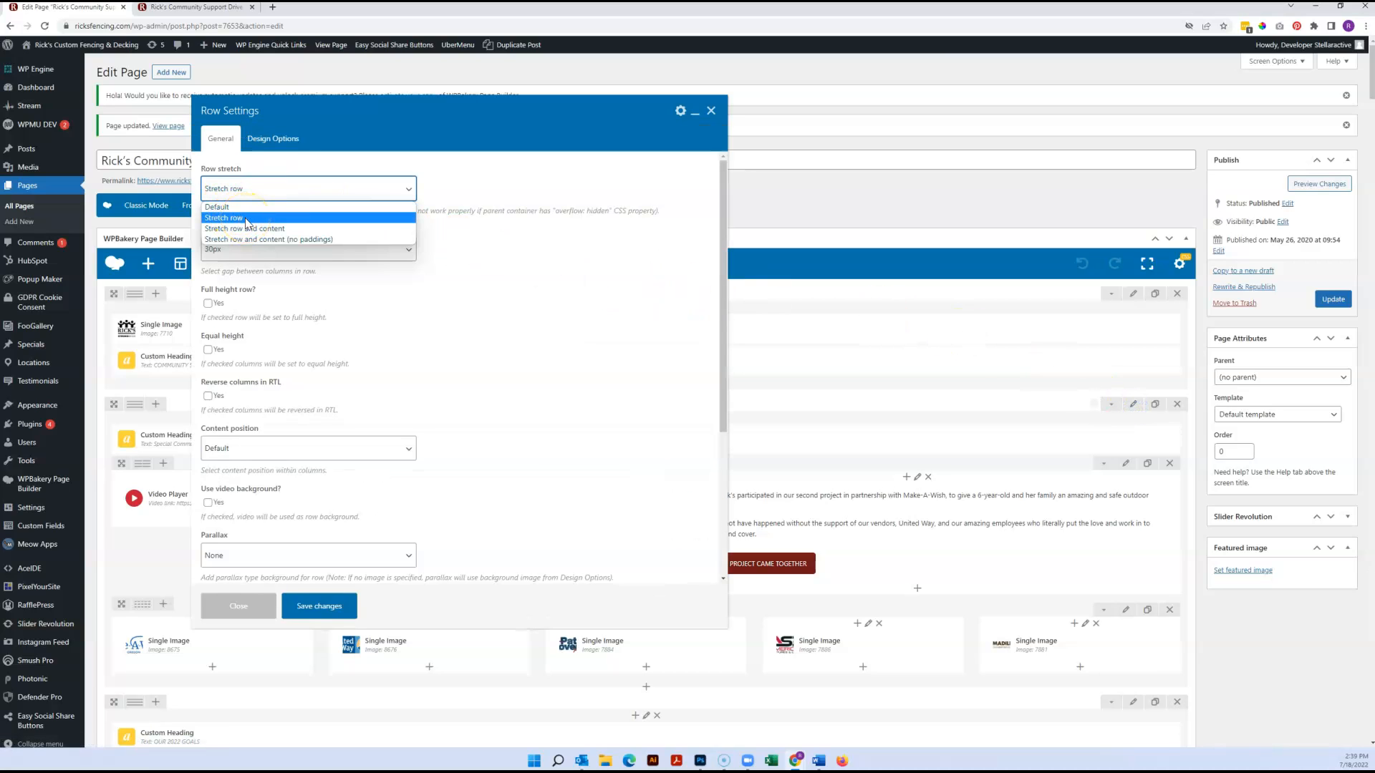
pyautogui.click(194, 7)
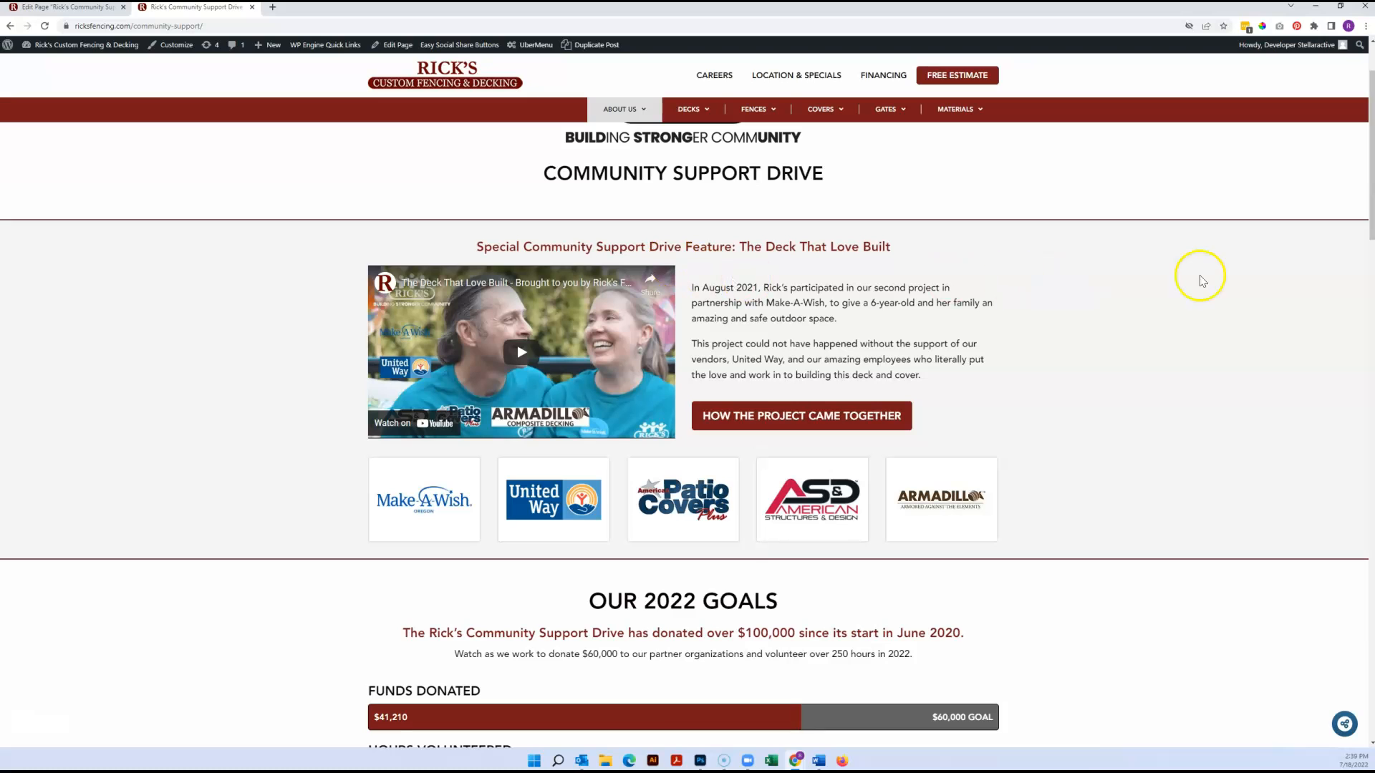
pyautogui.click(93, 7)
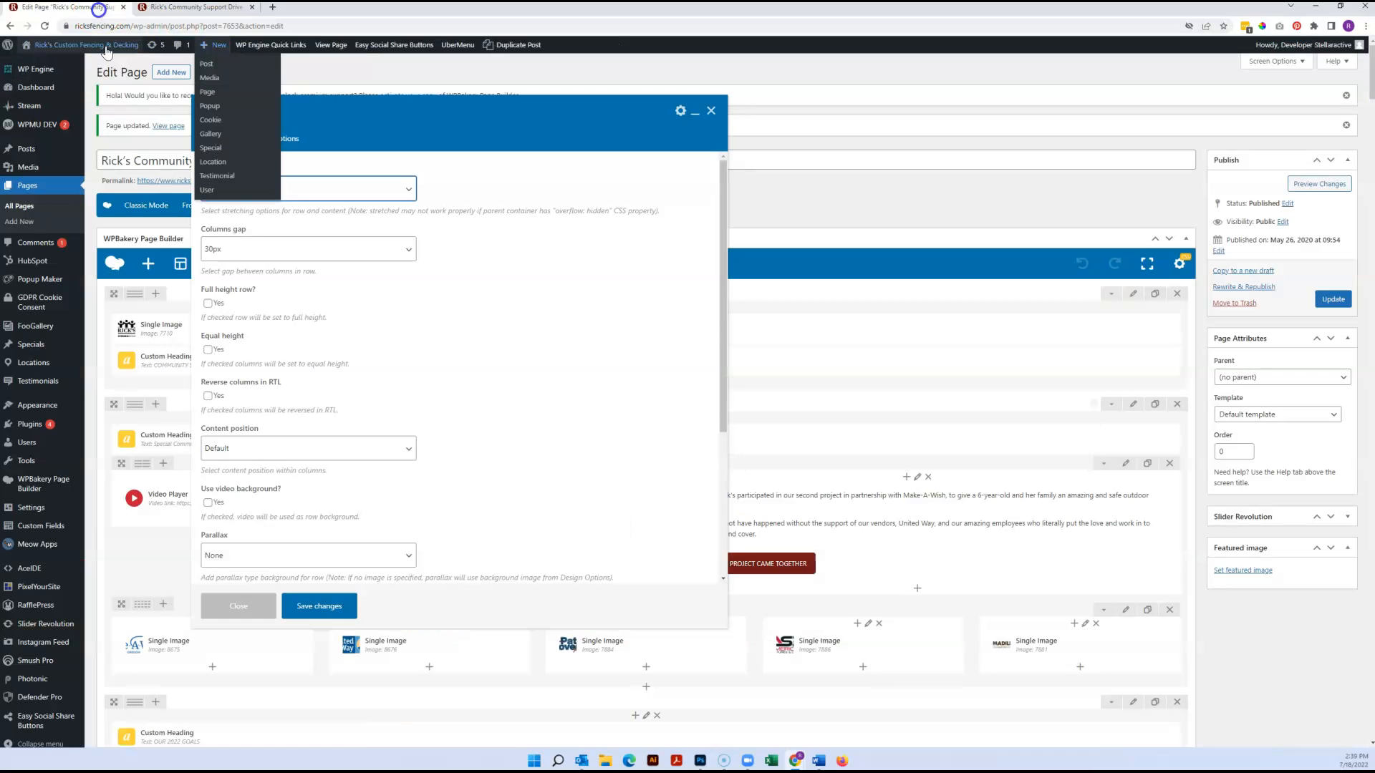
pyautogui.click(257, 188)
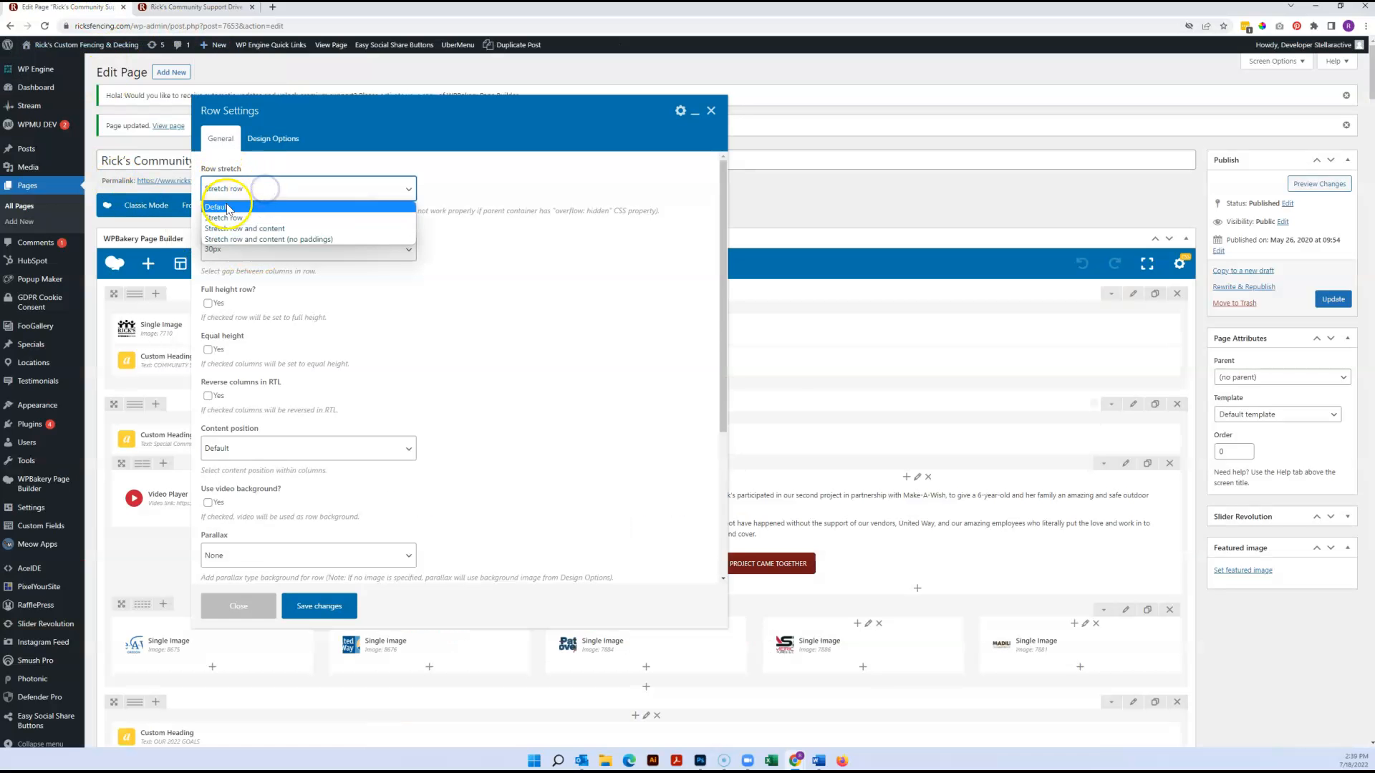
pyautogui.click(226, 203)
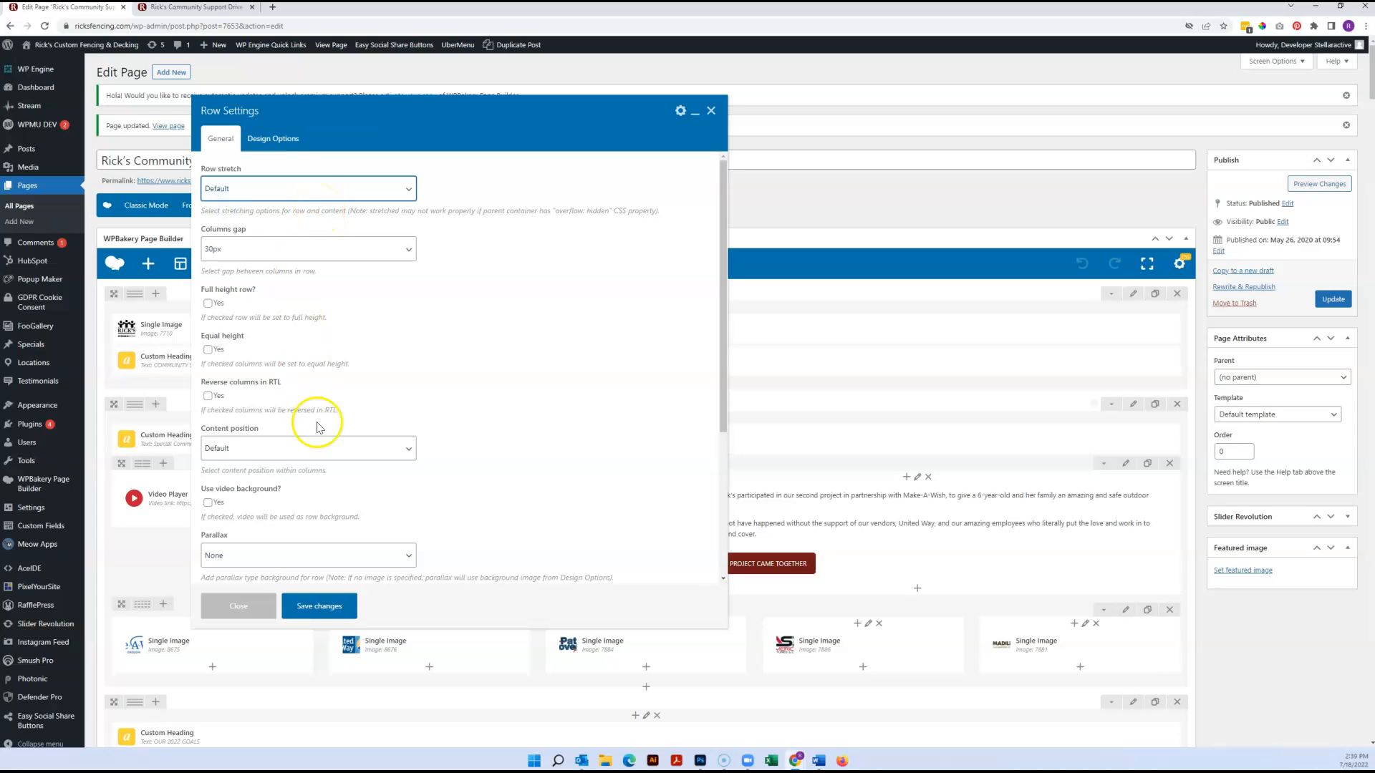
pyautogui.click(316, 606)
pyautogui.click(1333, 299)
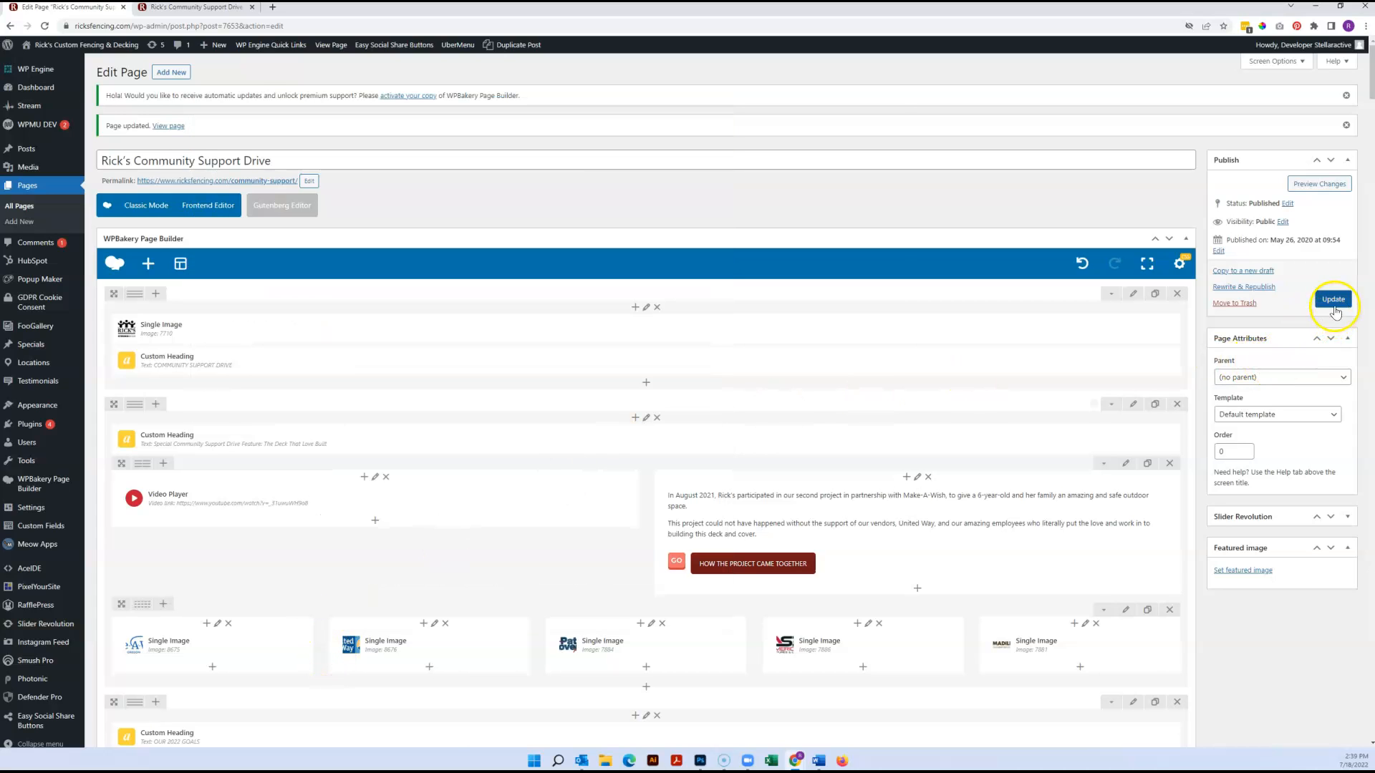
pyautogui.click(215, 8)
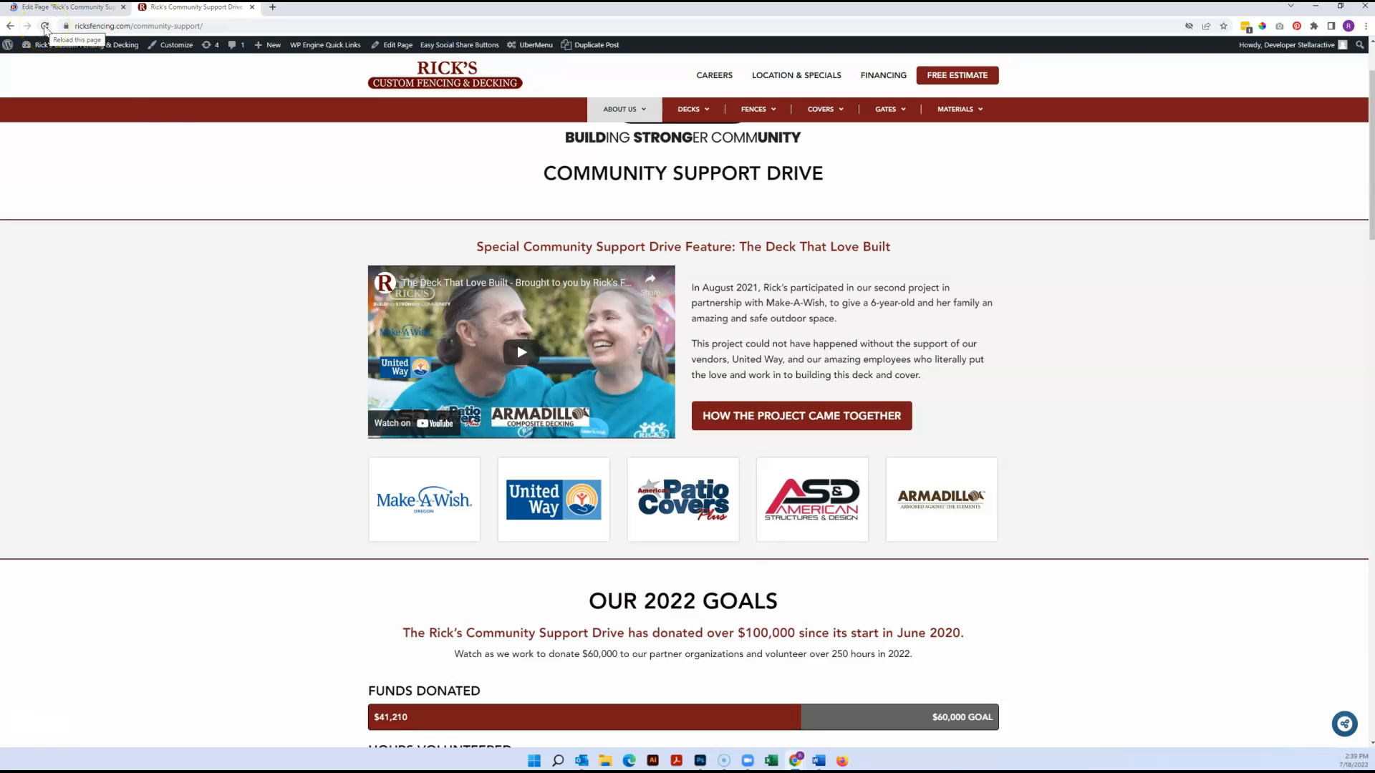
pyautogui.click(45, 26)
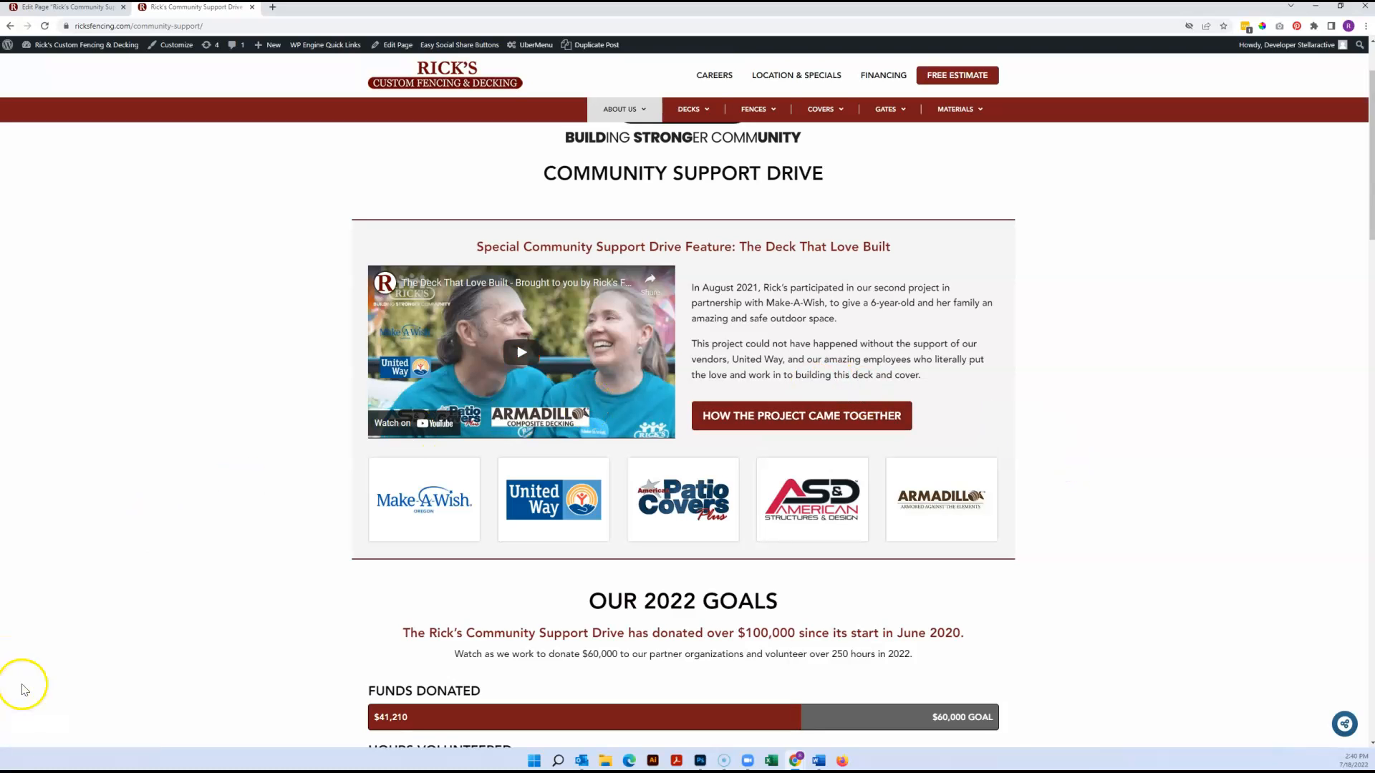
# Find the Make a Wish Project video on the live page and inspect the video link in its Video Player settings
pyautogui.scroll(-20, 249, 555)
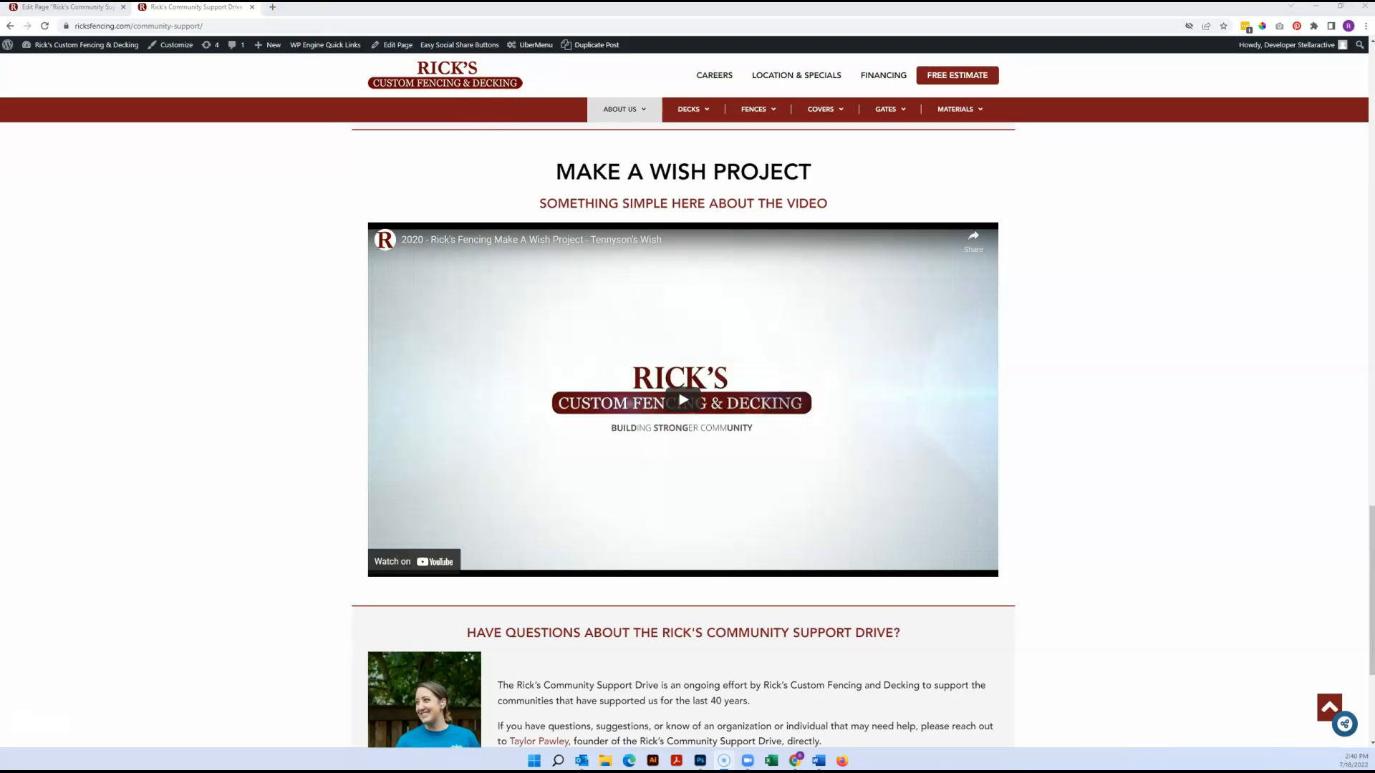
pyautogui.click(114, 10)
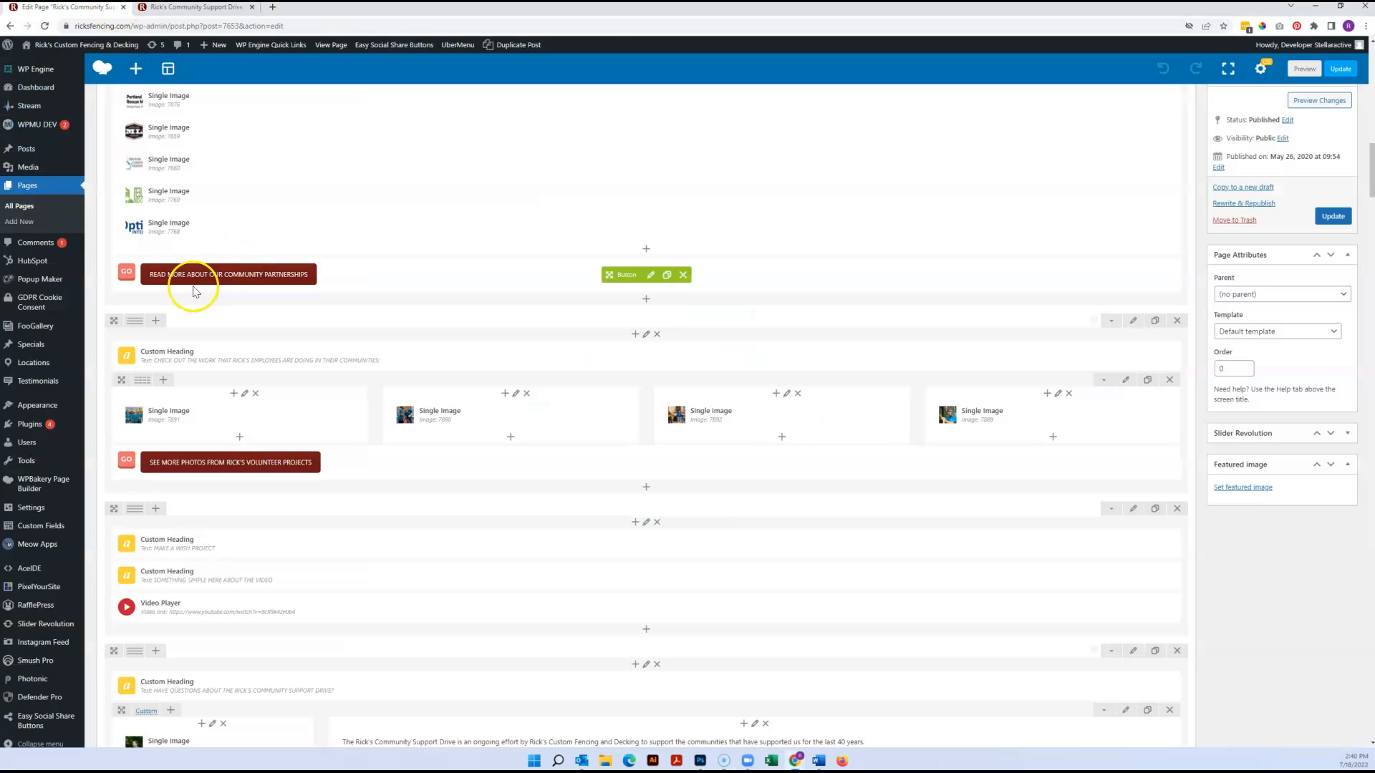
pyautogui.scroll(-2, 186, 401)
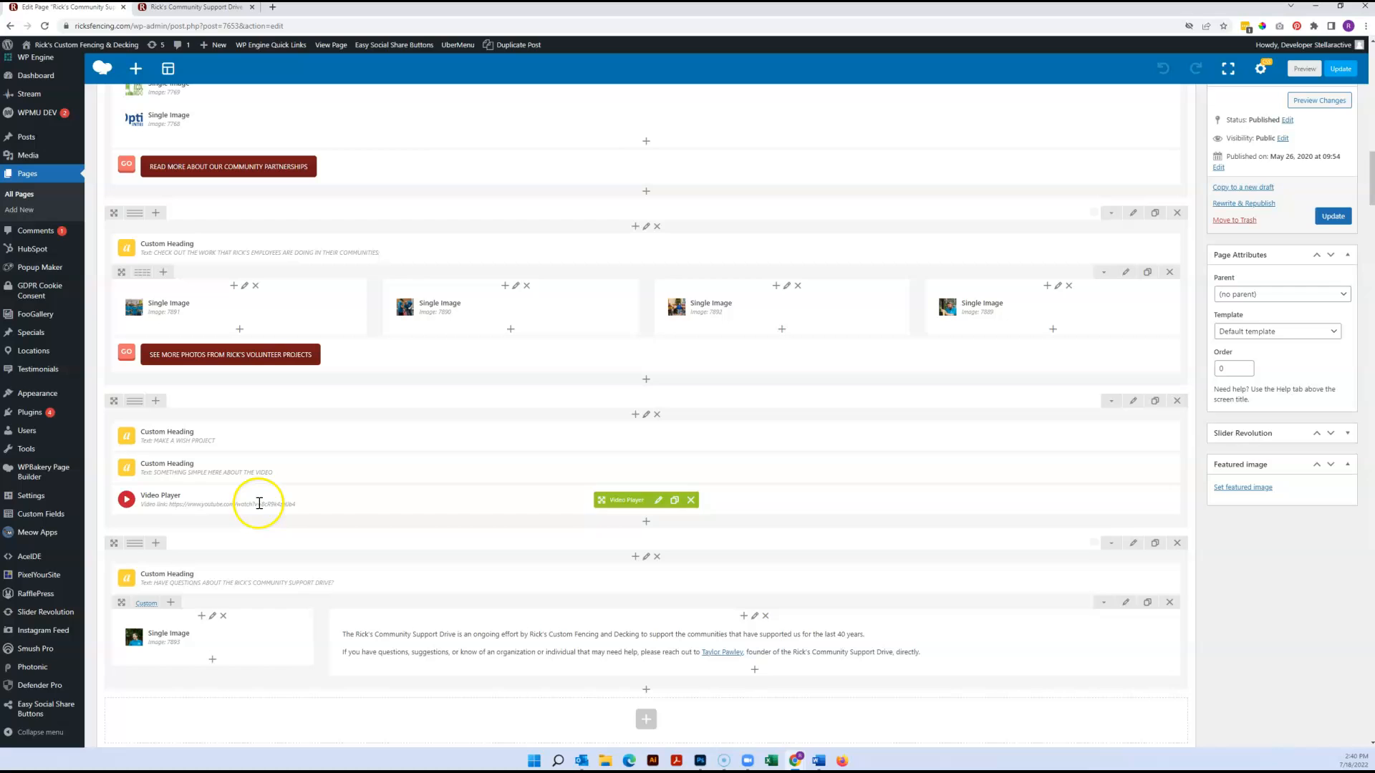
pyautogui.click(658, 501)
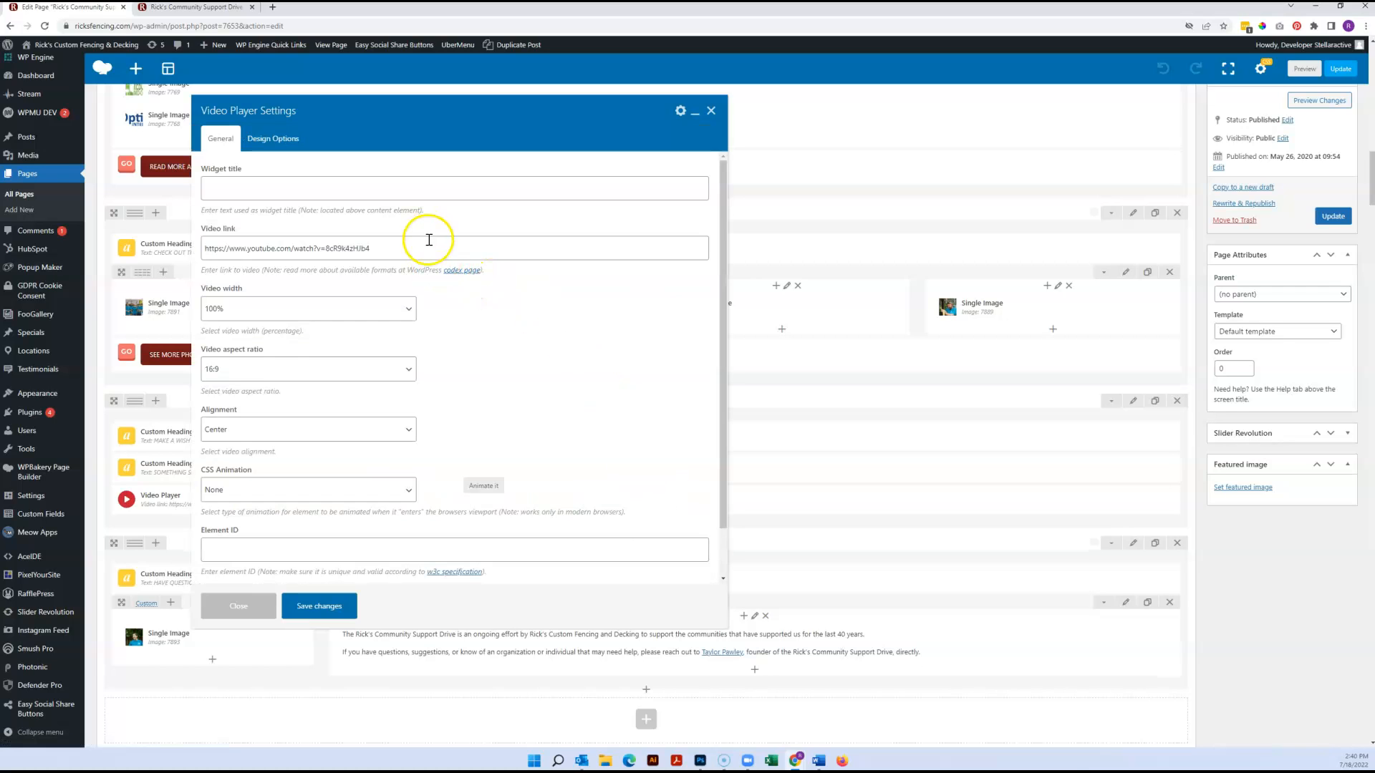
pyautogui.moveTo(426, 248); pyautogui.dragTo(170, 239)
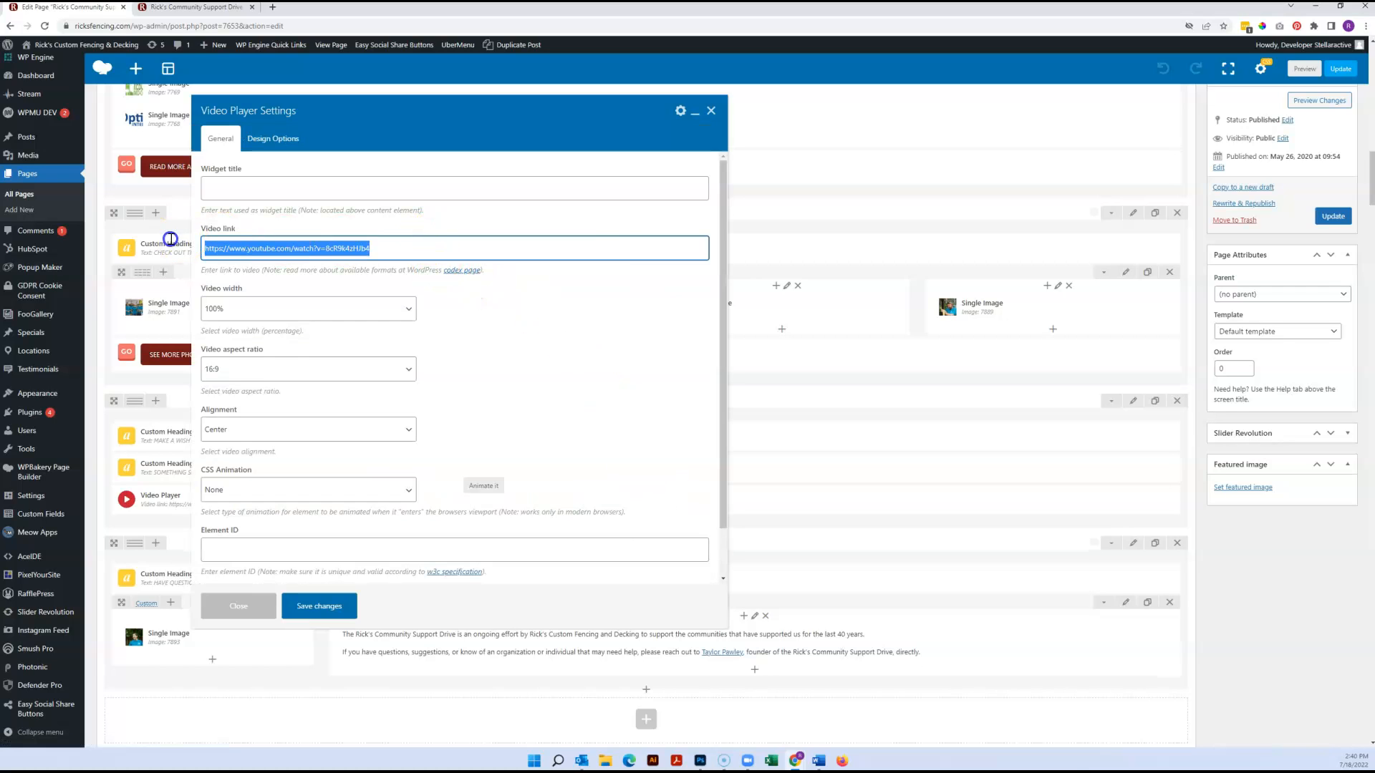
pyautogui.click(711, 112)
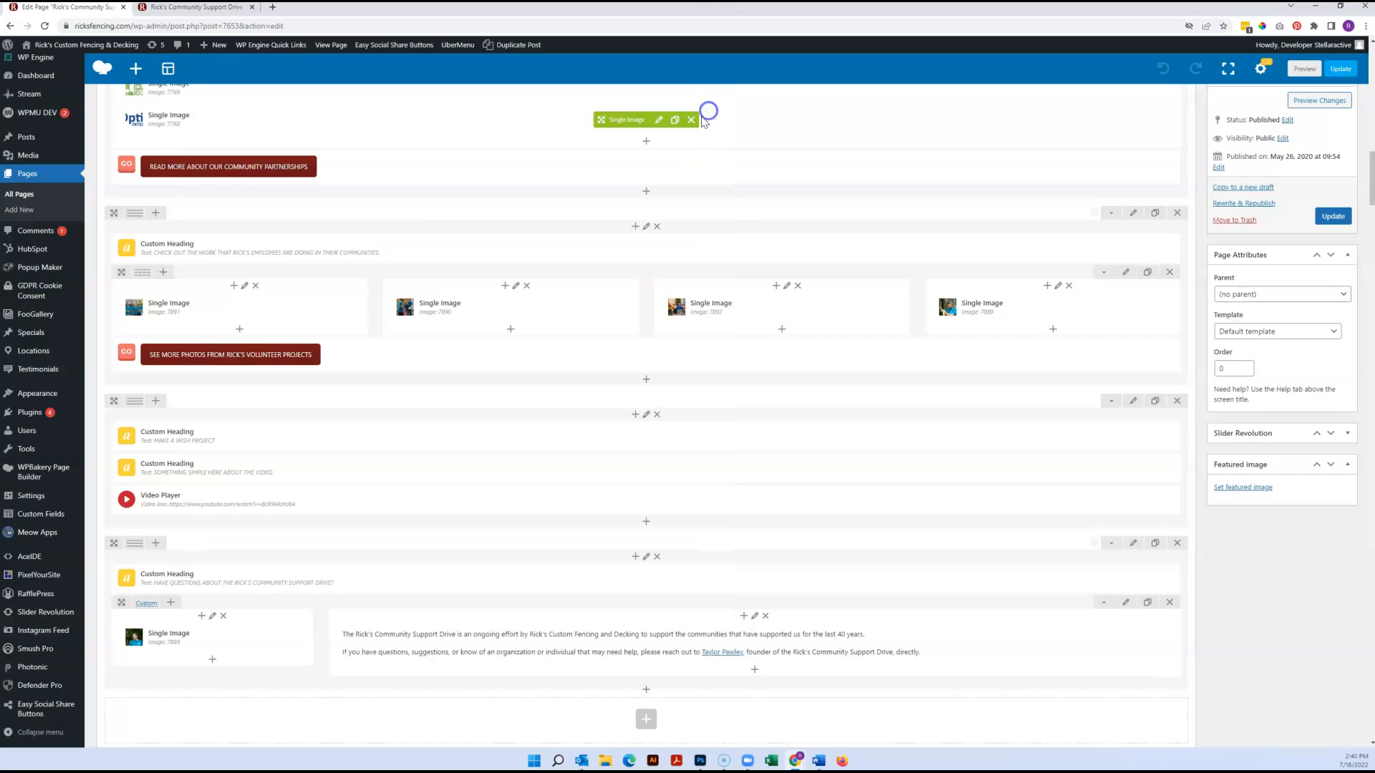
# Add a Video Player element below the Make a Wish Project video and save it with the default Vimeo link
pyautogui.click(647, 522)
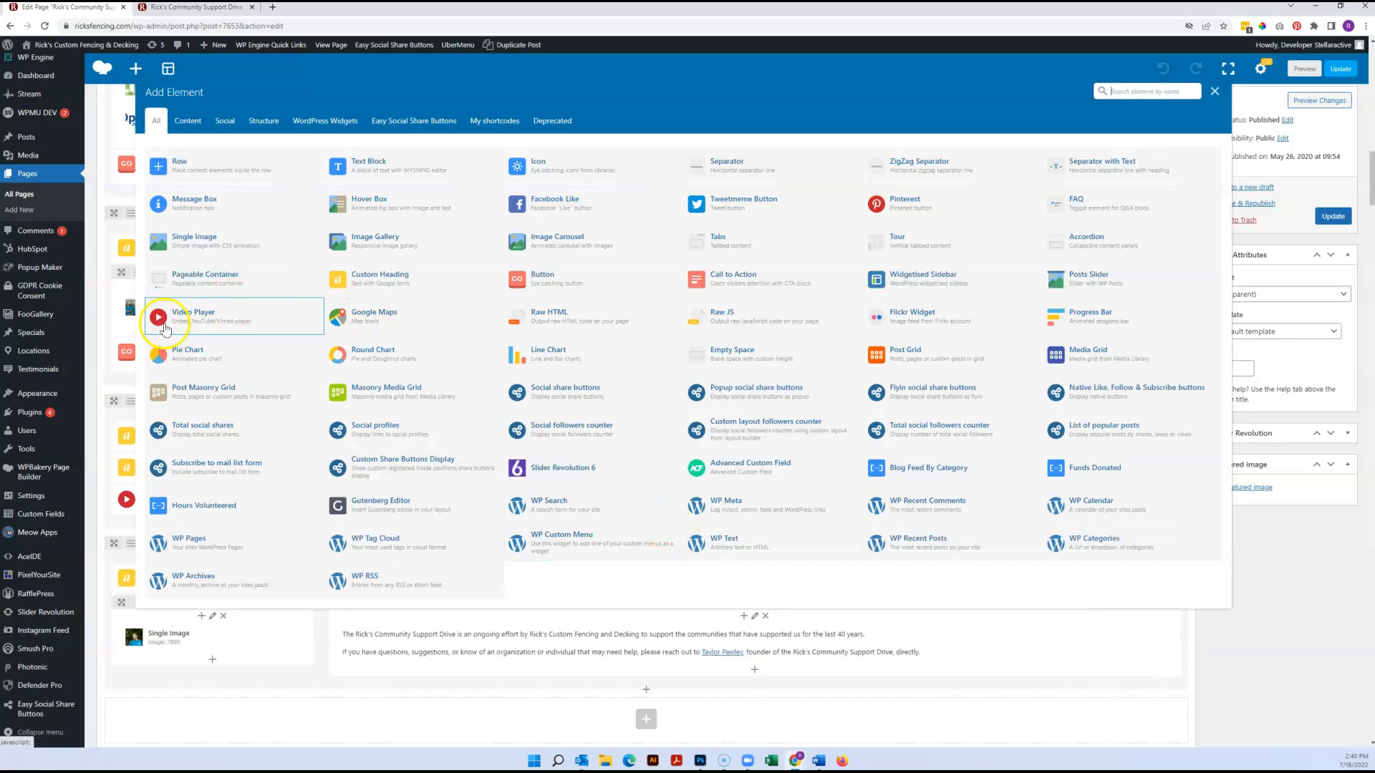
pyautogui.click(216, 320)
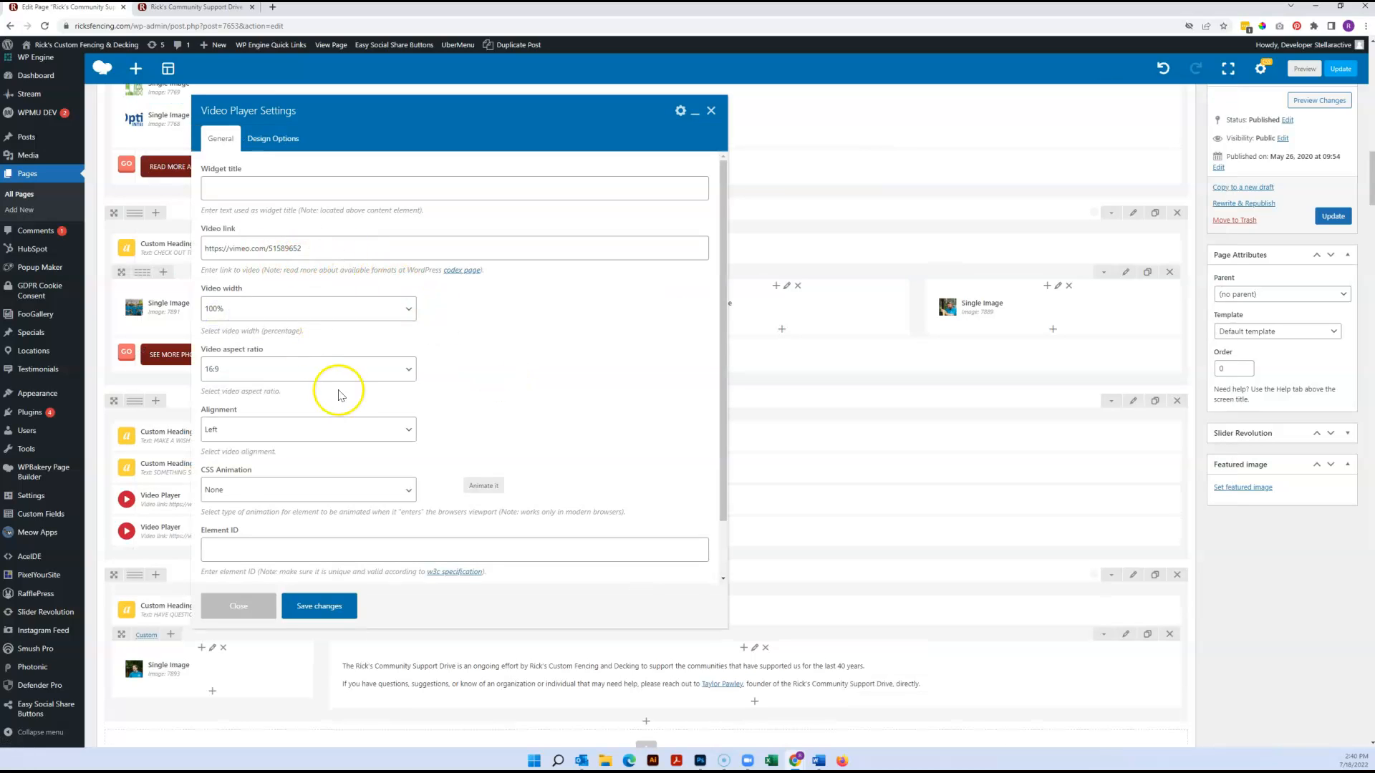
pyautogui.write('2')
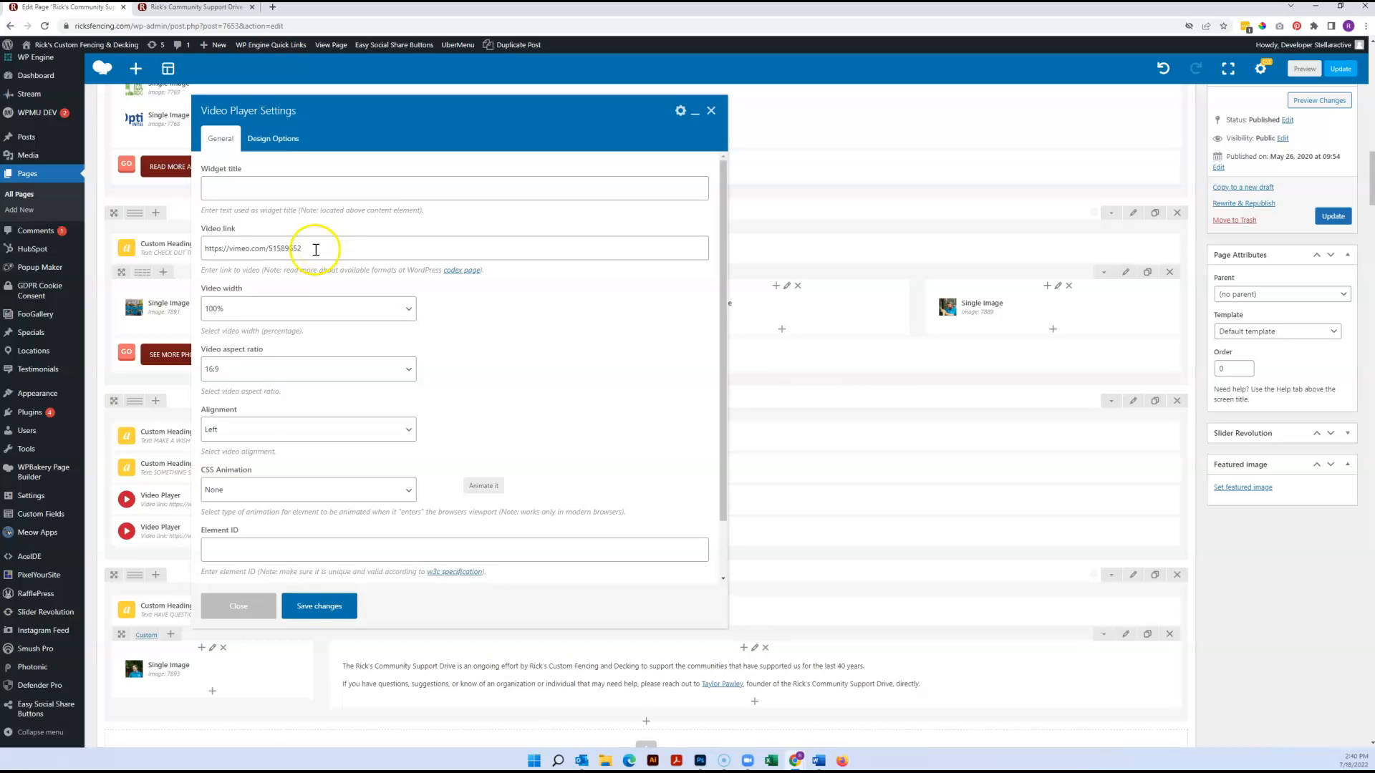
pyautogui.click(316, 606)
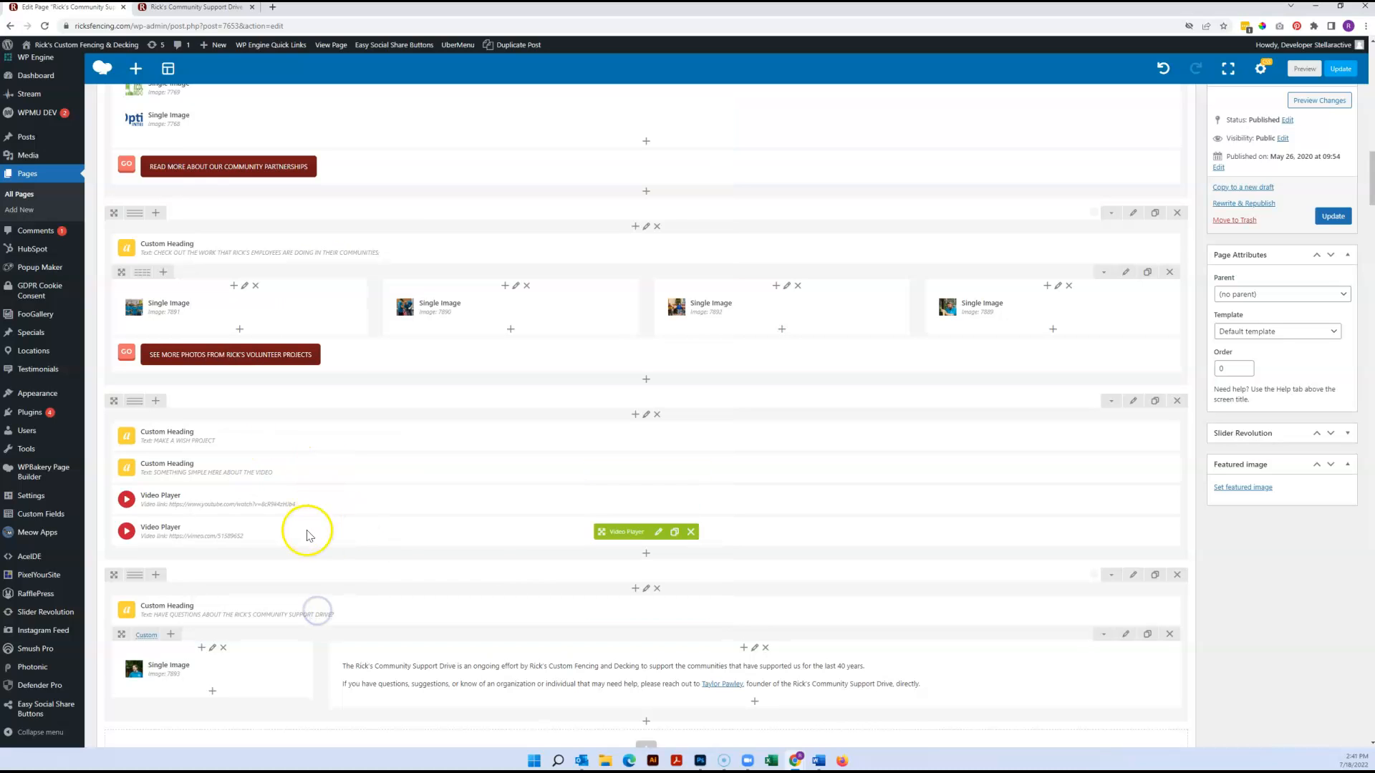
# Move the new Vimeo player below the text in the questions section's wide column, update the page and check it on the reloaded live page
pyautogui.moveTo(601, 531); pyautogui.dragTo(623, 682)
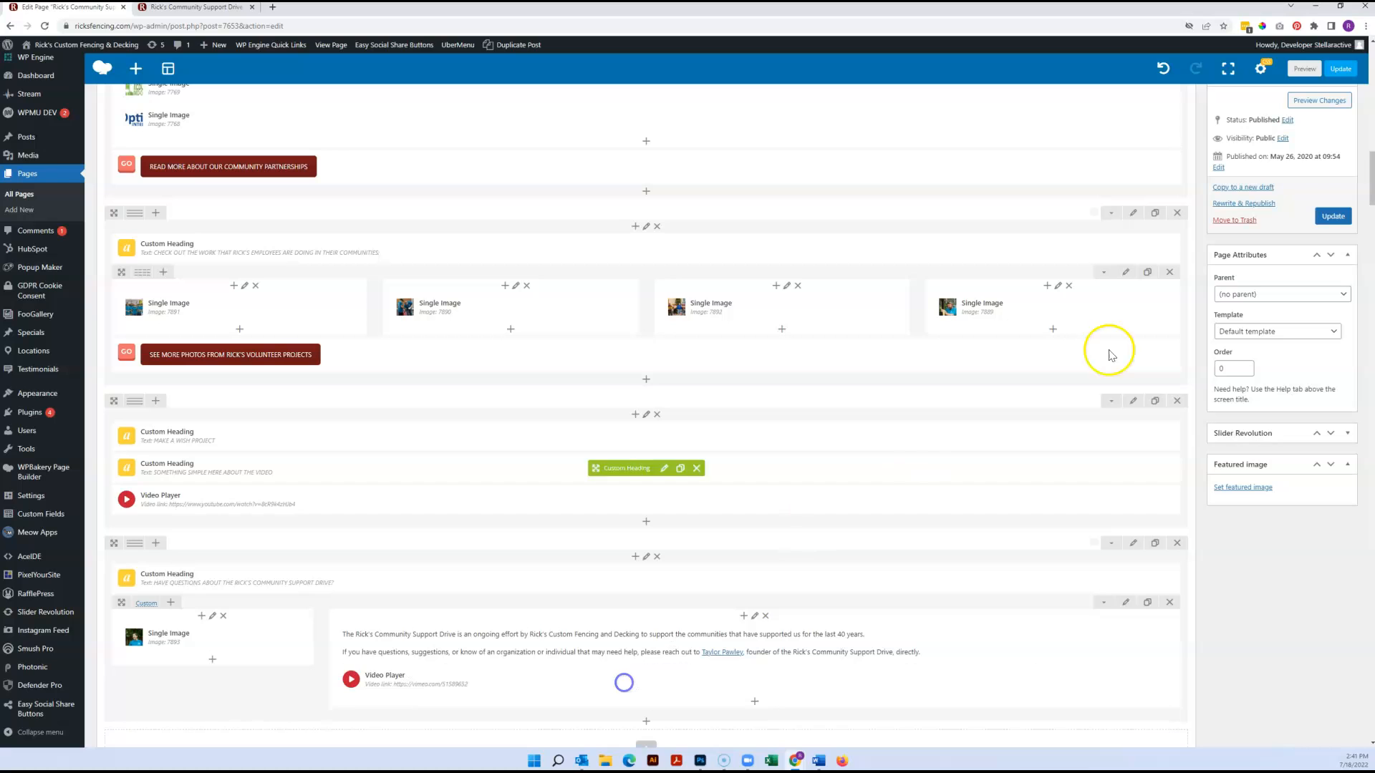
pyautogui.click(1332, 216)
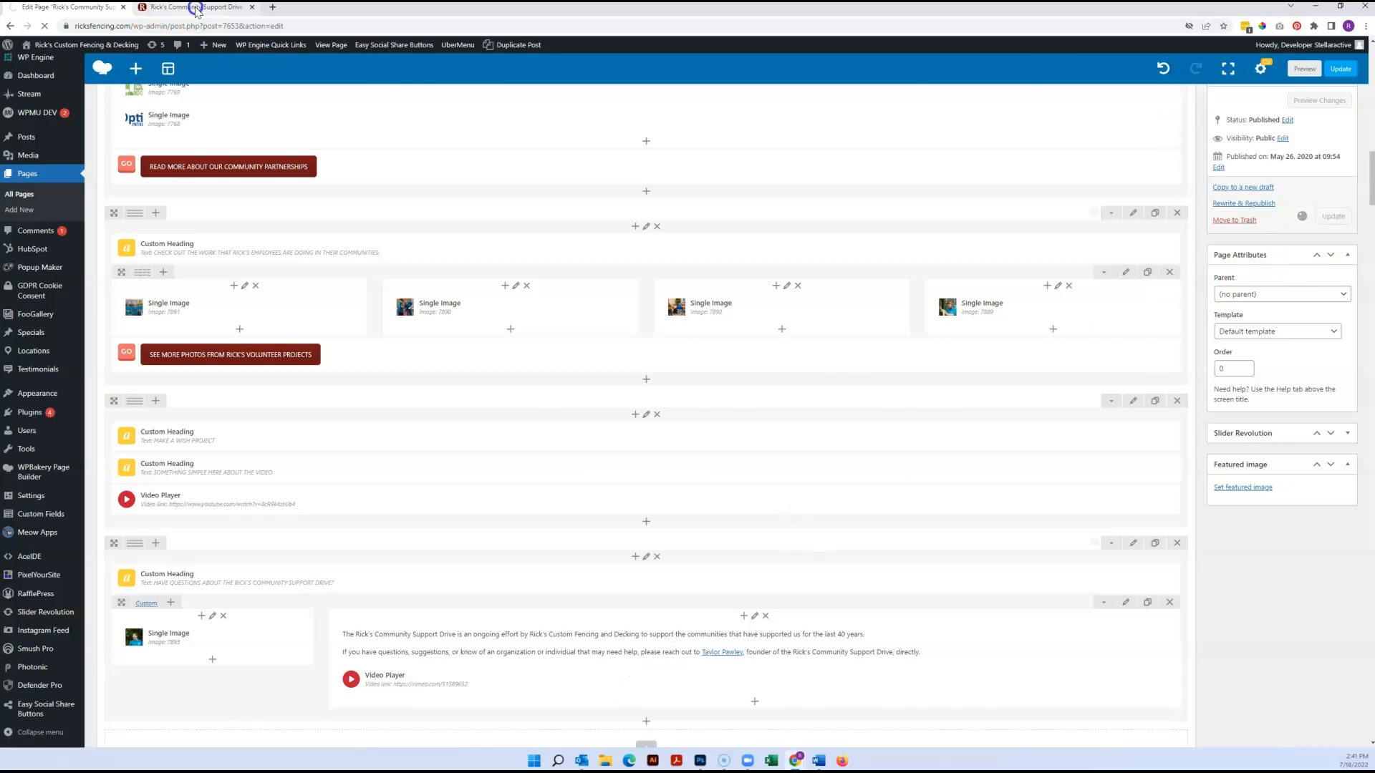
pyautogui.click(196, 8)
pyautogui.click(43, 26)
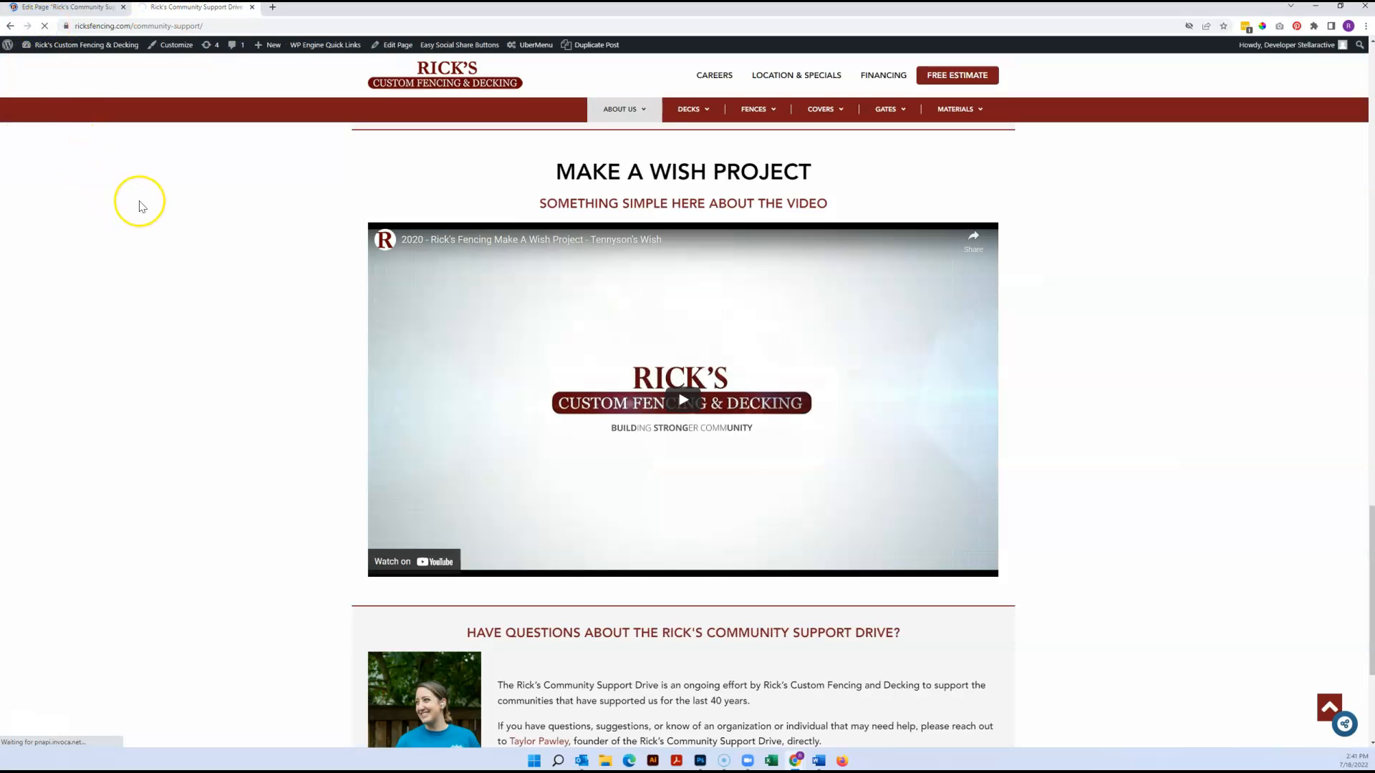
pyautogui.scroll(-7, 140, 206)
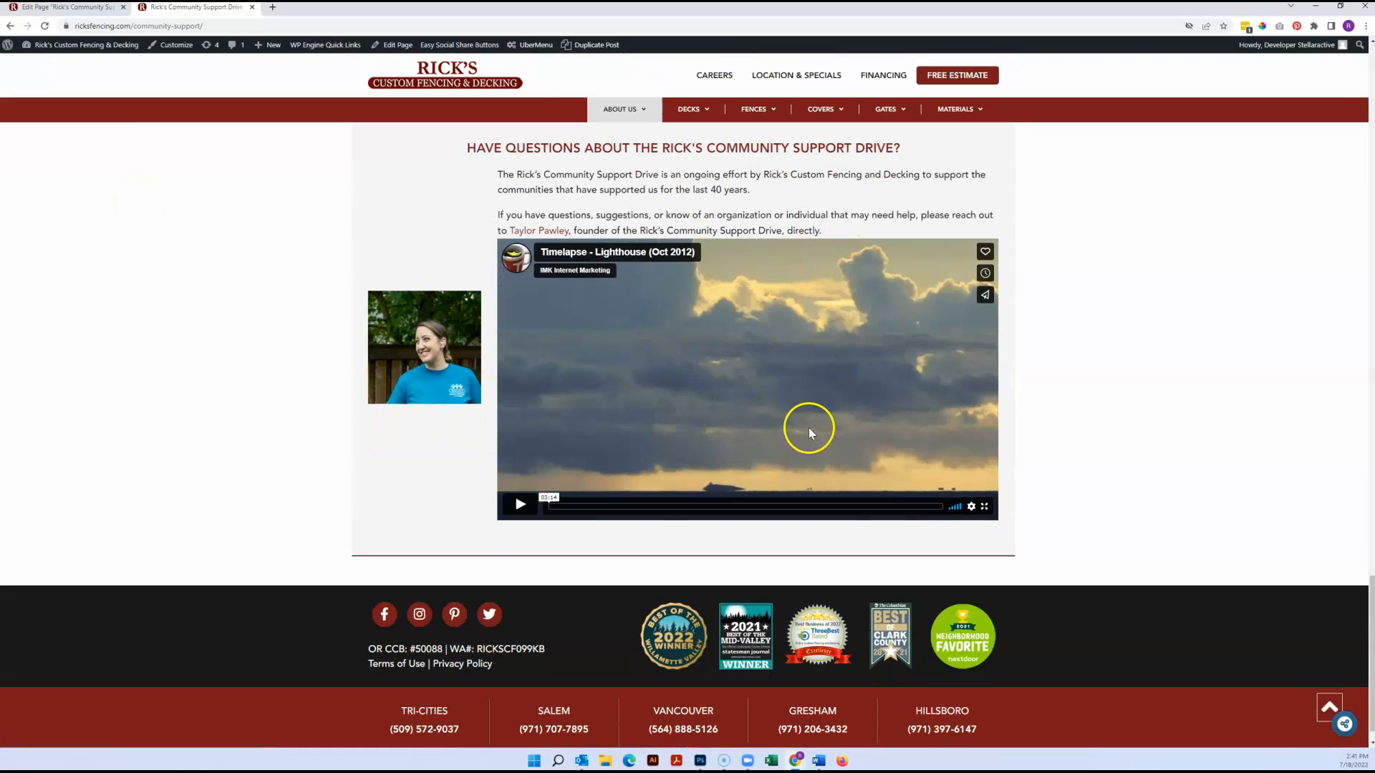
# Delete the Vimeo player from the questions section's text column, update the page and reload the live page
pyautogui.click(65, 7)
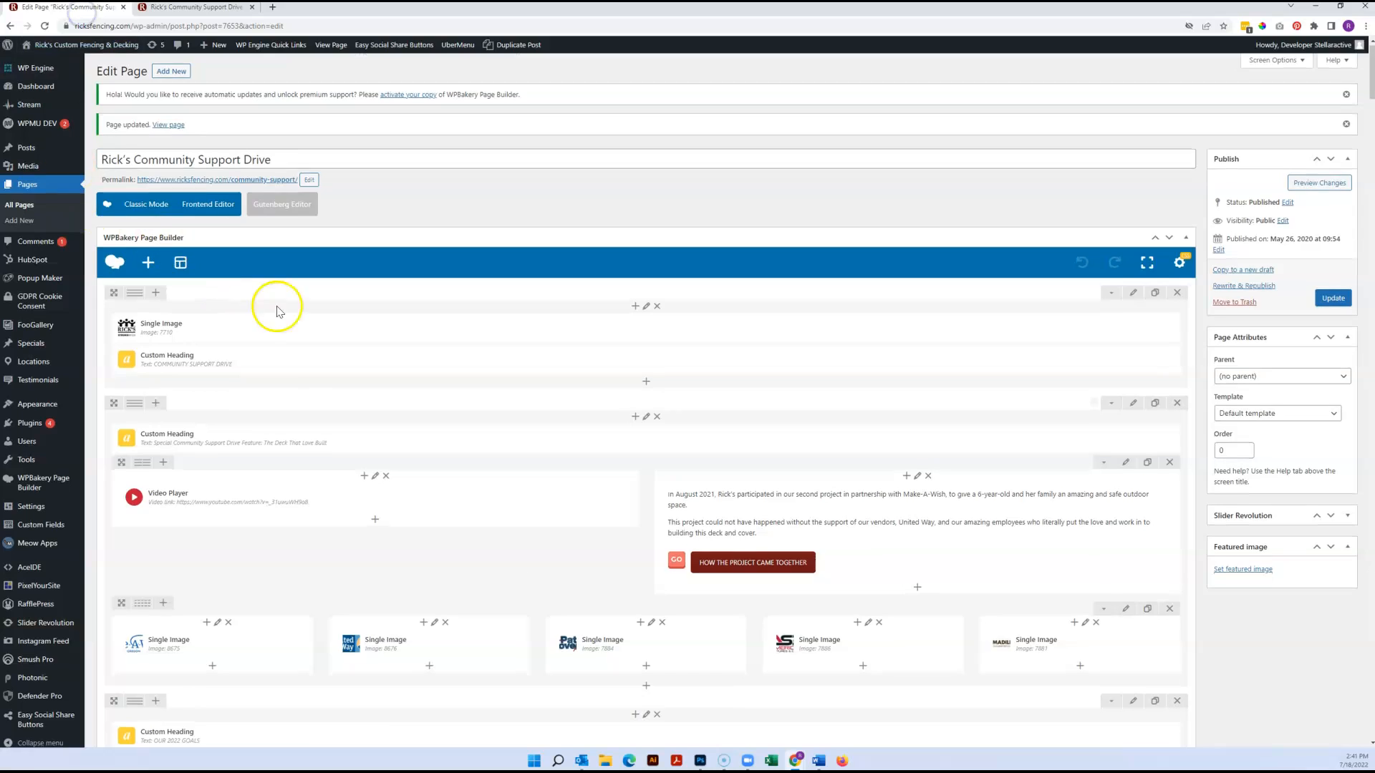
pyautogui.scroll(-6, 322, 316)
pyautogui.scroll(-6, 339, 323)
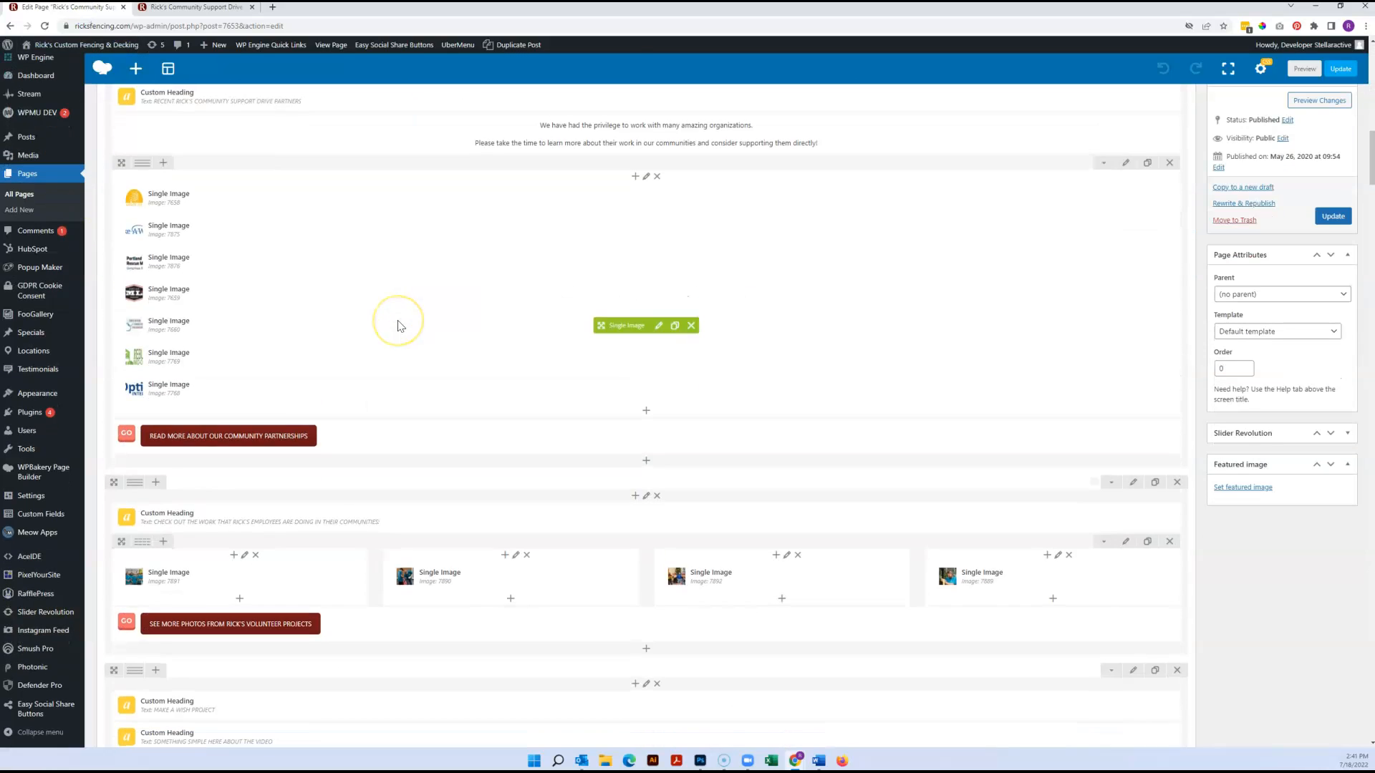
pyautogui.scroll(-15, 401, 325)
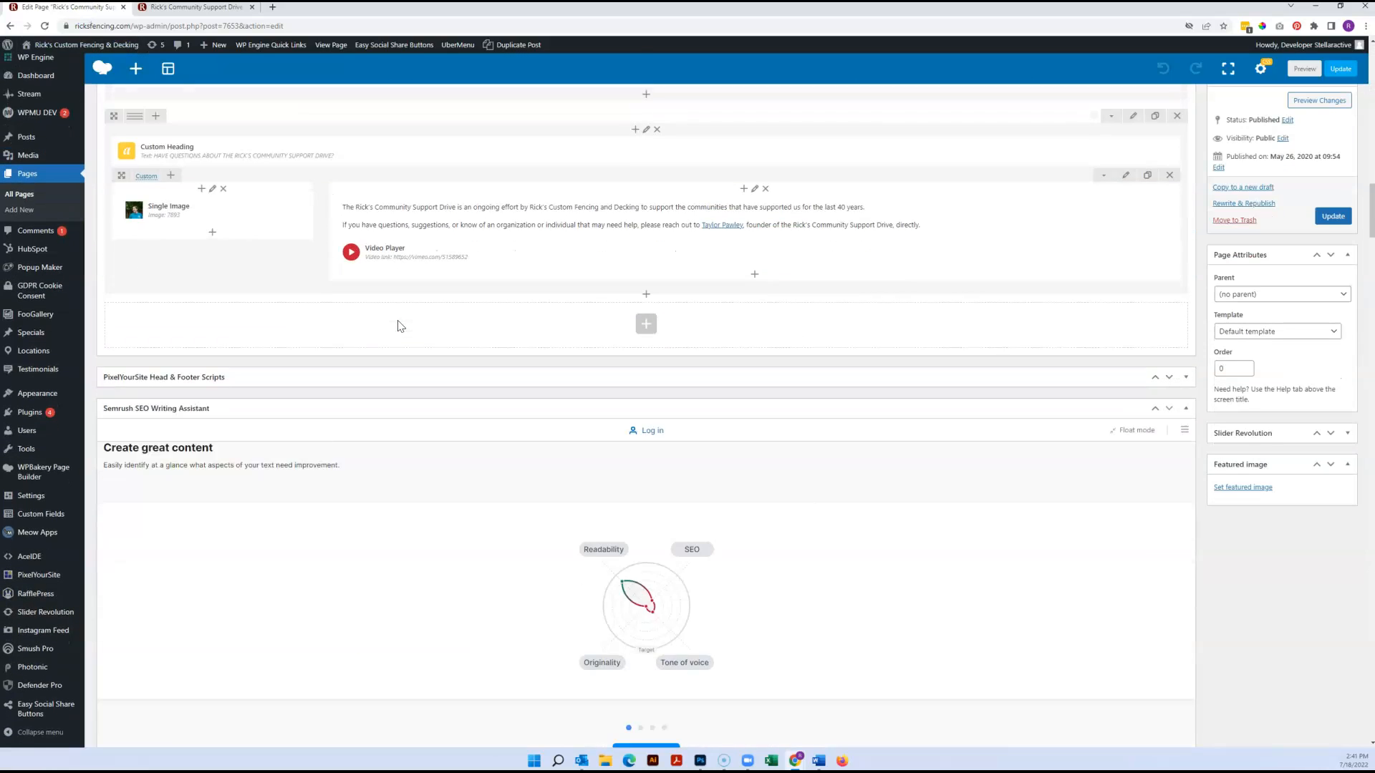
pyautogui.scroll(1, 430, 323)
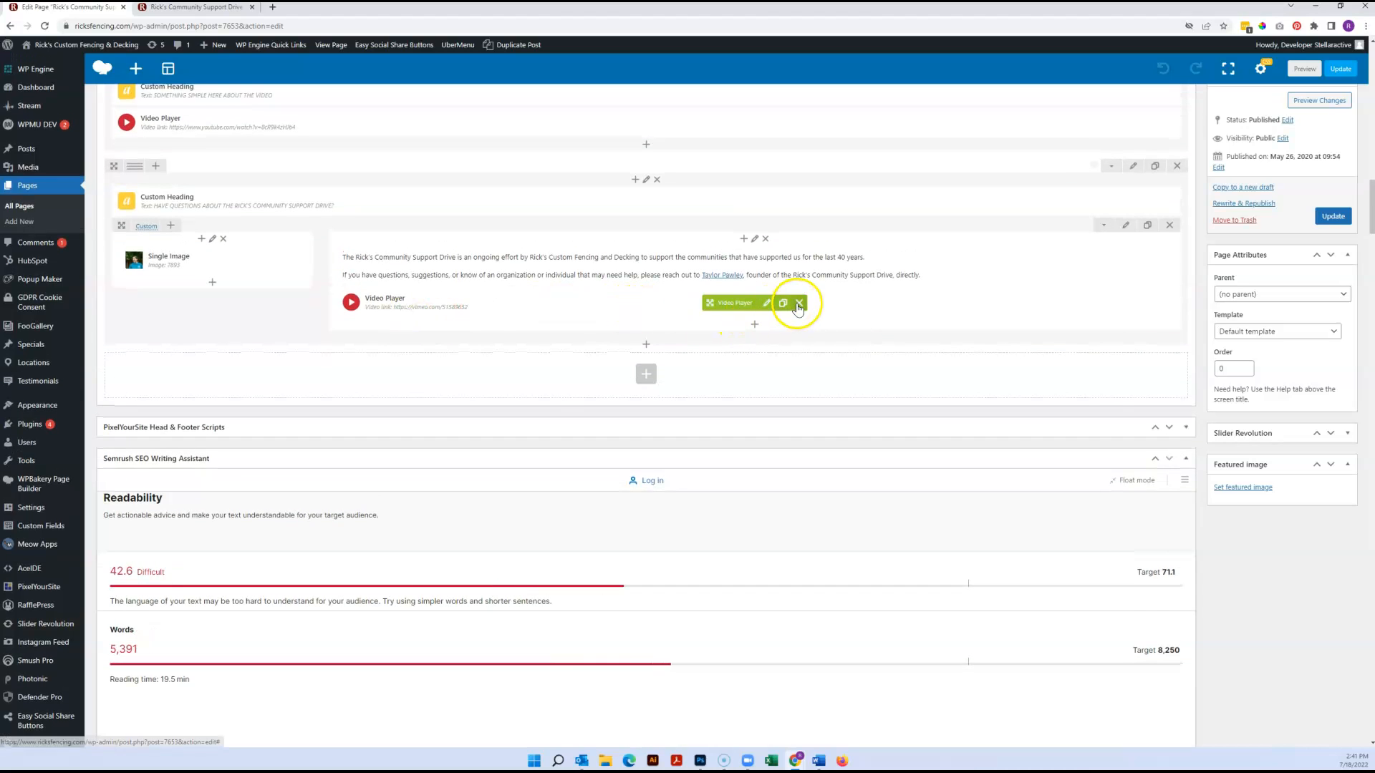
pyautogui.click(796, 302)
pyautogui.click(1333, 217)
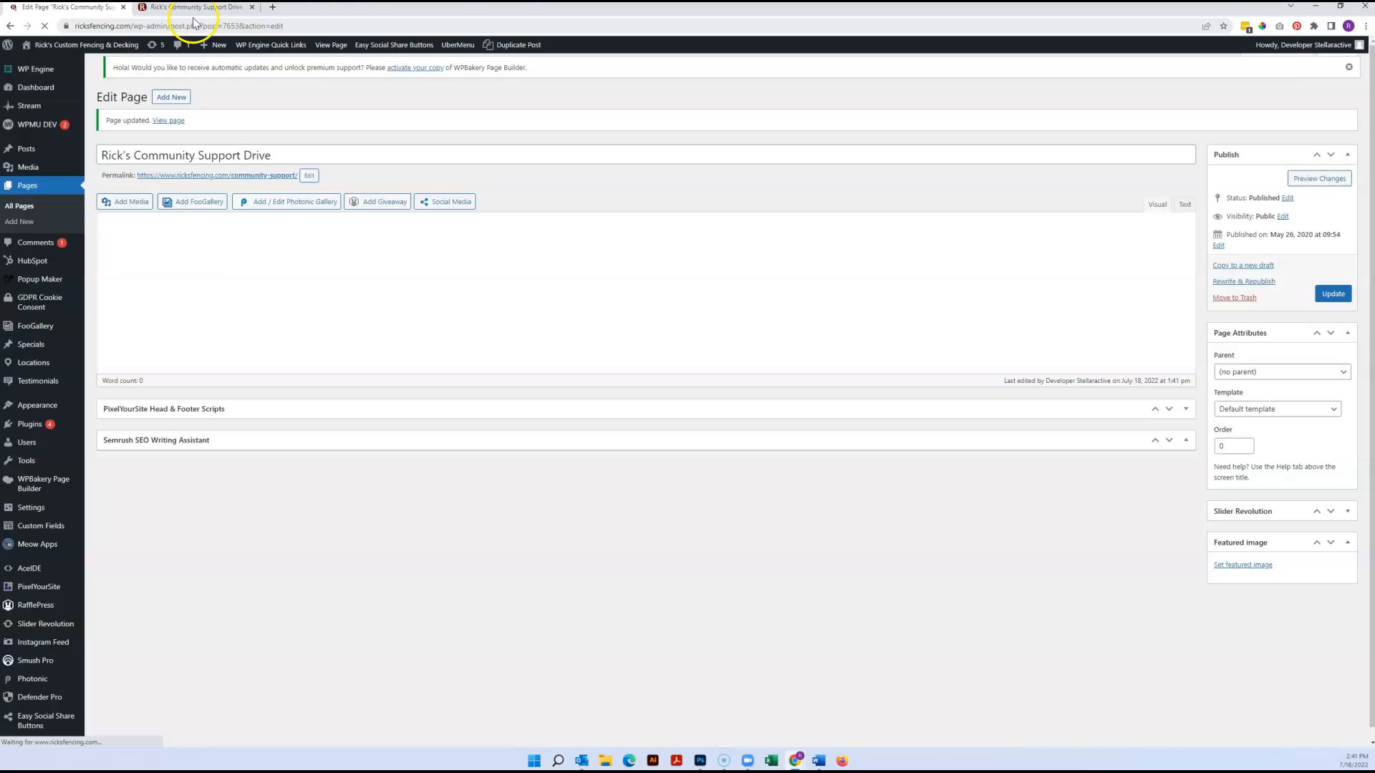
pyautogui.click(191, 8)
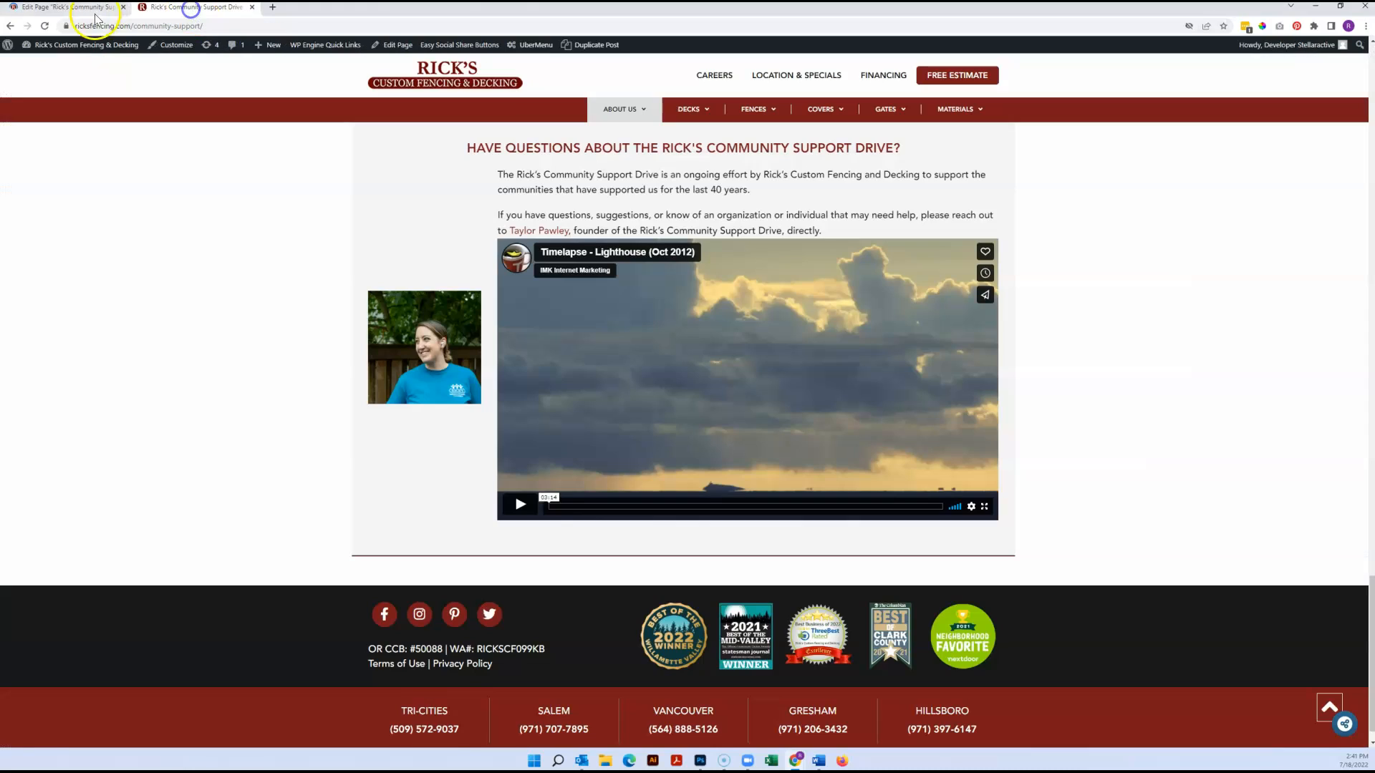
pyautogui.click(43, 26)
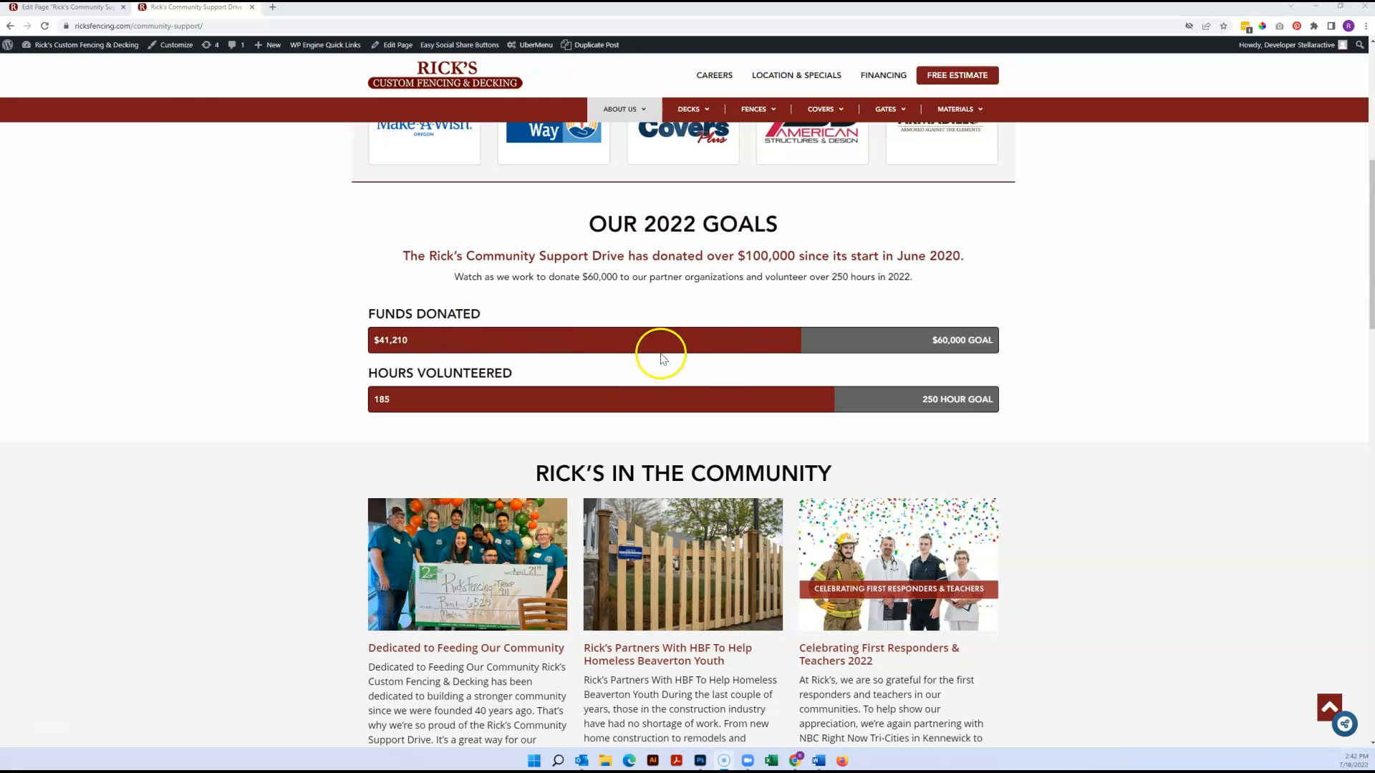
# Examine the Donated to Date and Goal fields in the Funds Donated settings and compare them with the live page's 2022 goals section
pyautogui.click(64, 7)
pyautogui.scroll(-2, 144, 359)
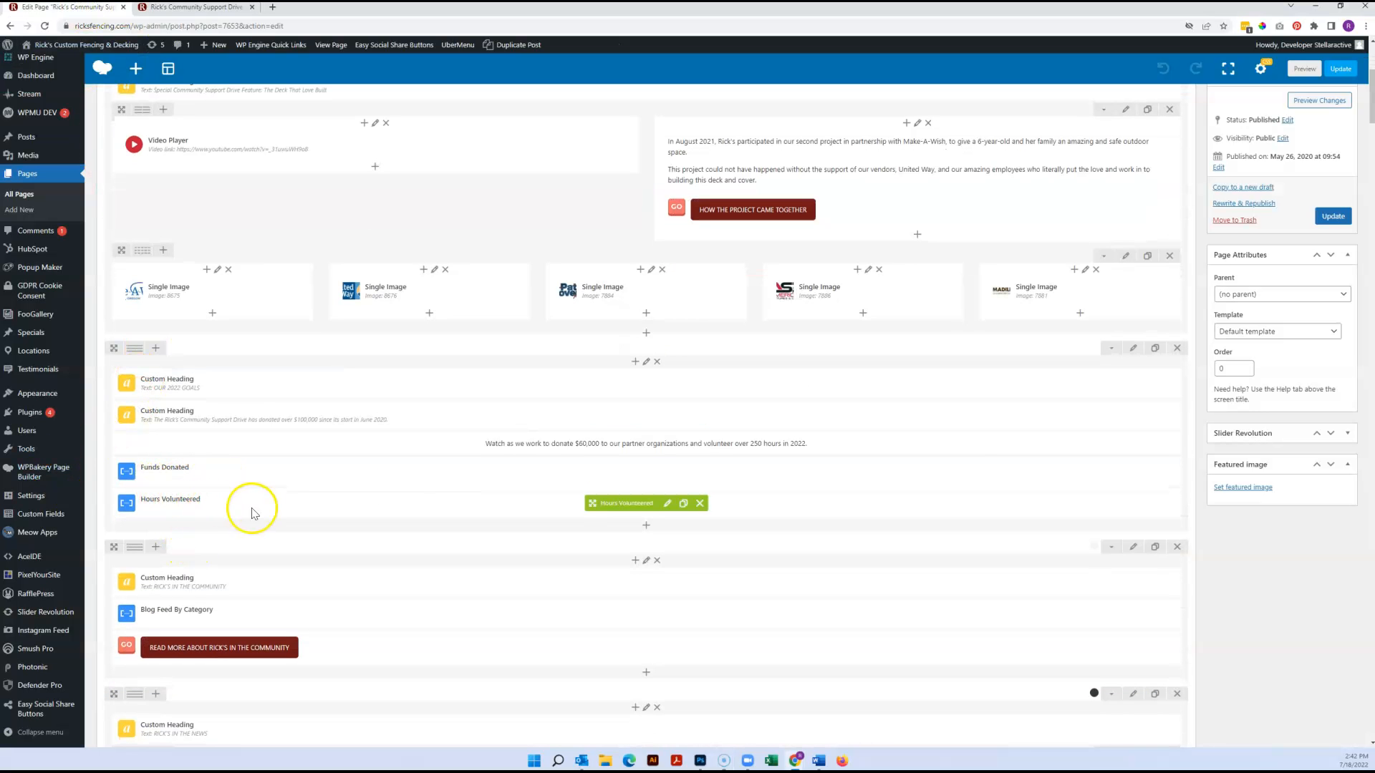
pyautogui.click(660, 472)
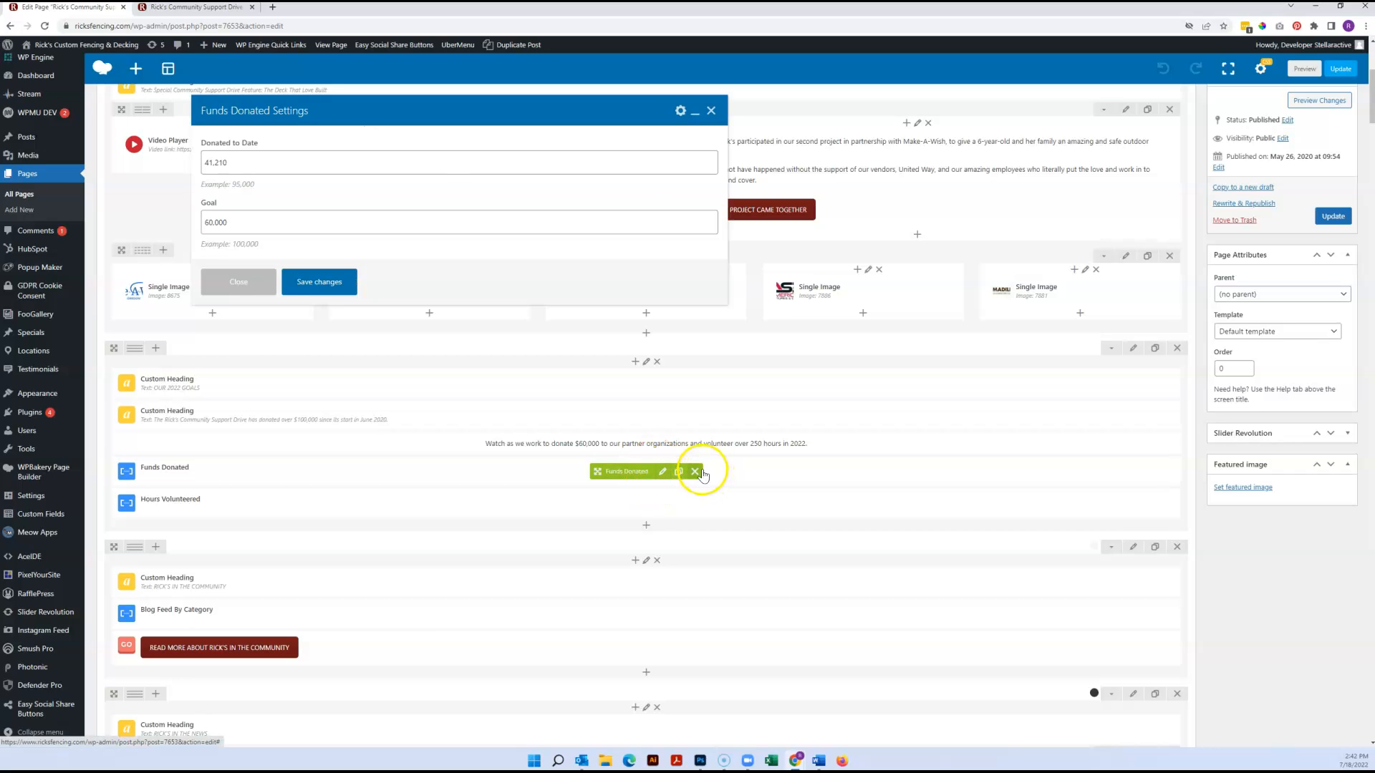
pyautogui.click(222, 161)
pyautogui.doubleClick(222, 160)
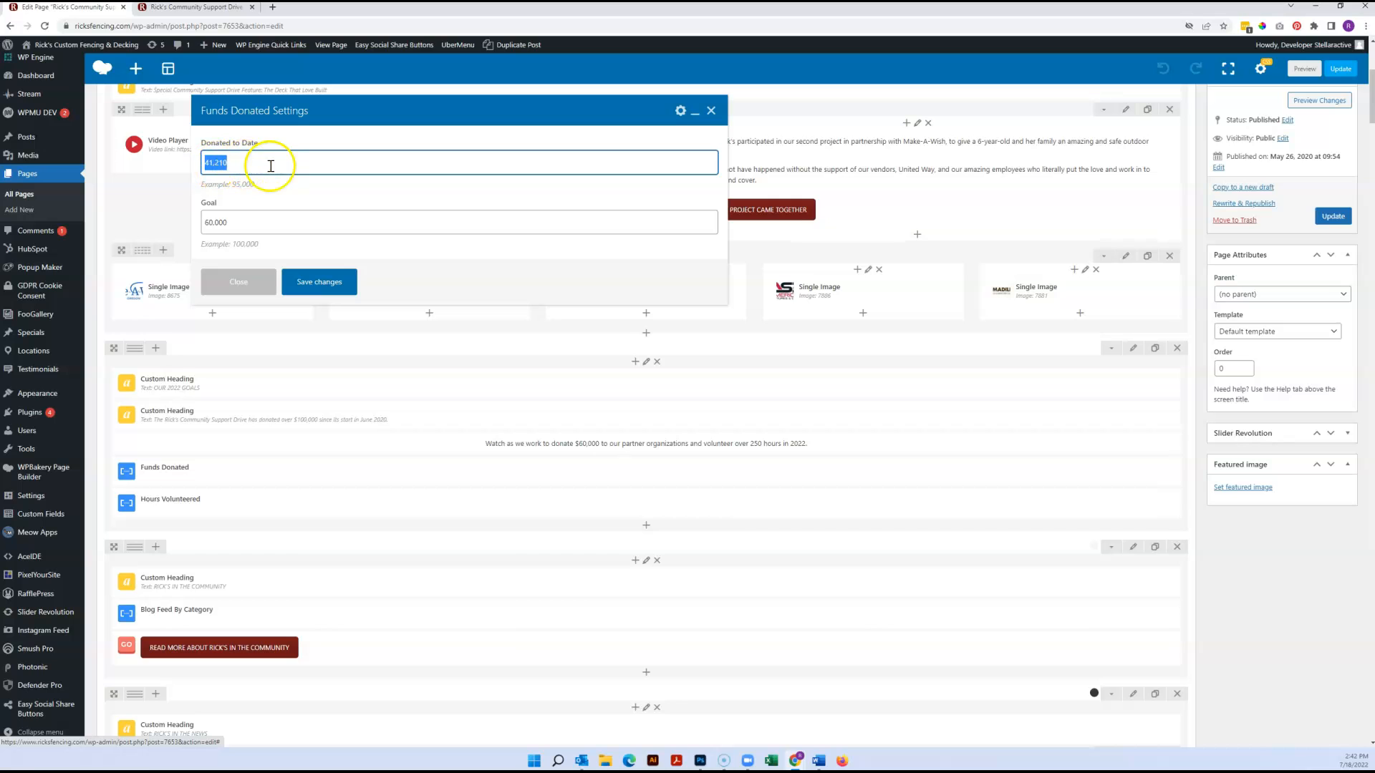
pyautogui.click(213, 9)
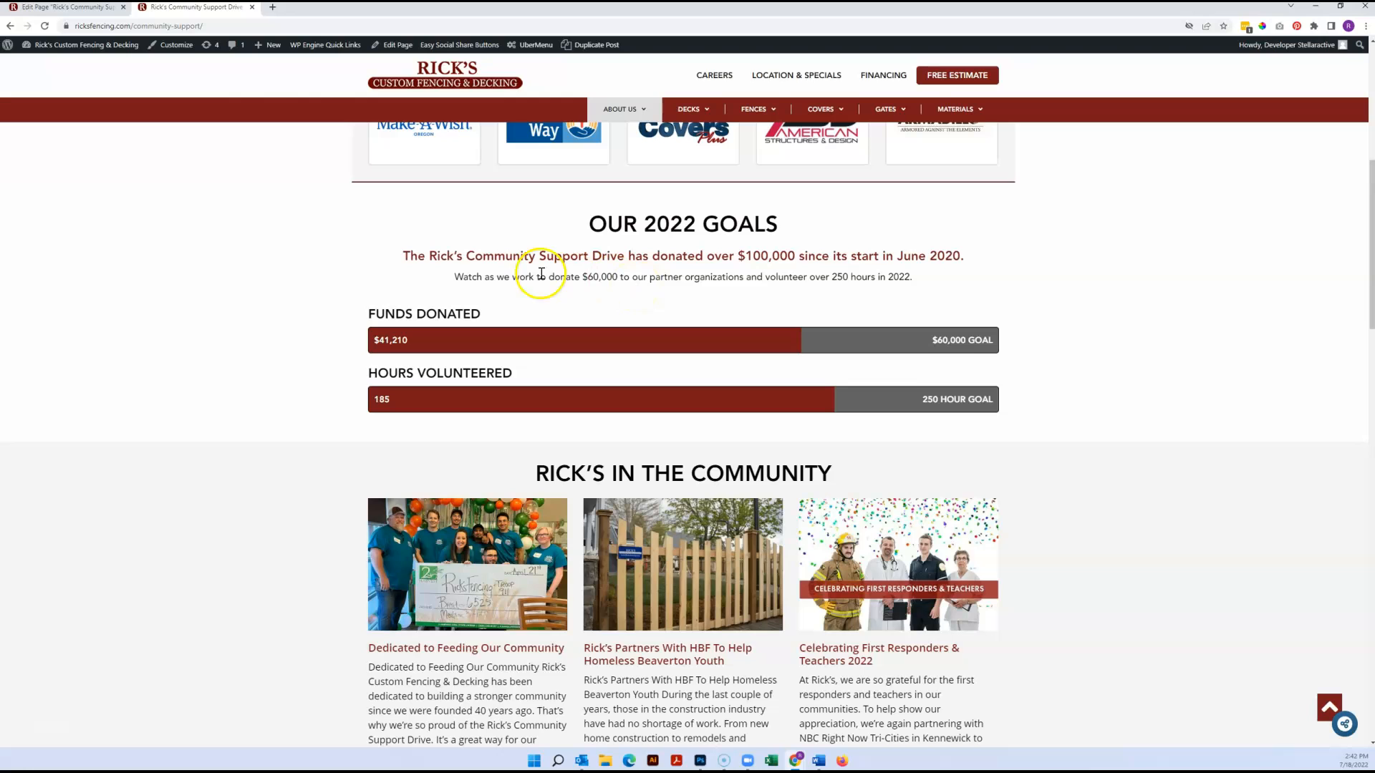
pyautogui.scroll(7, 192, 464)
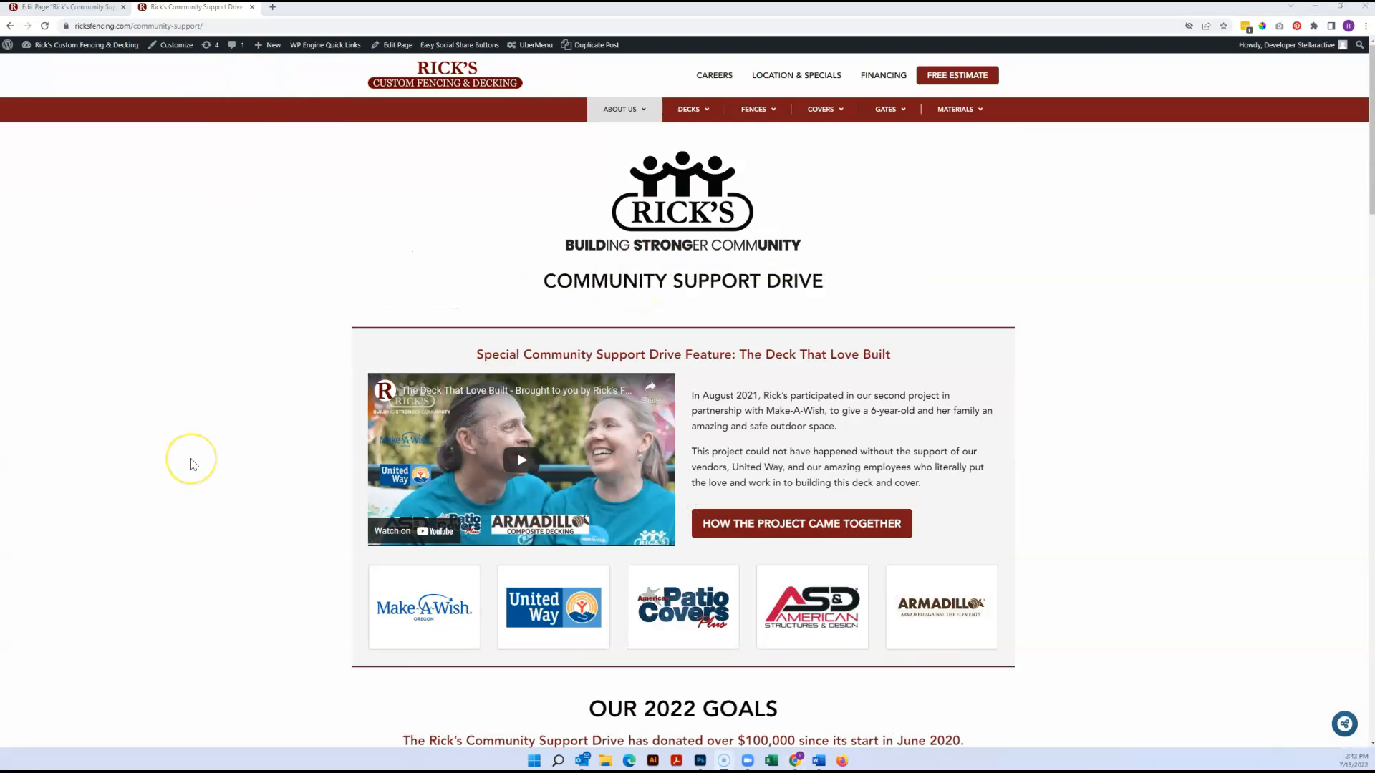